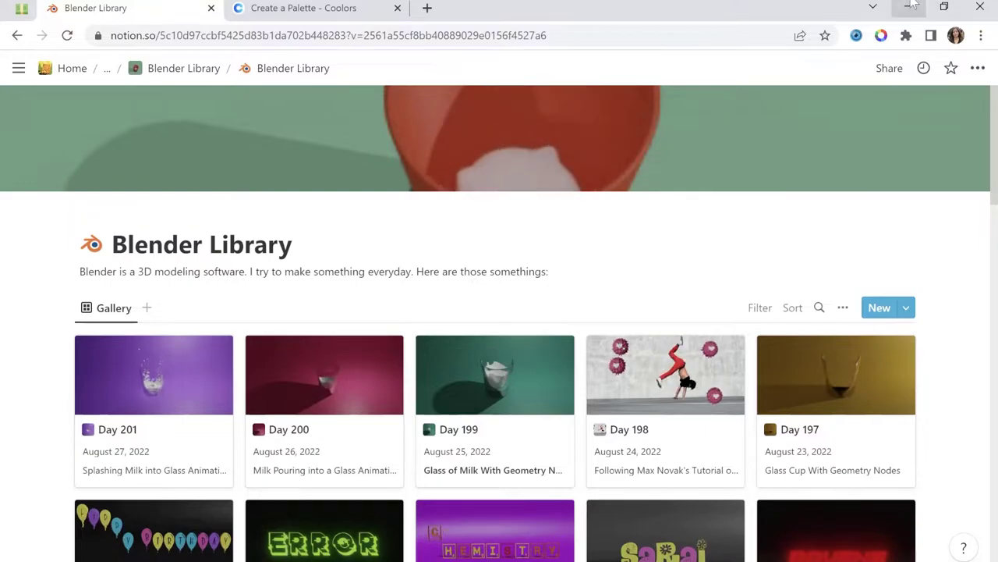
Minimise the browser showing the Notion 'Blender Library' gallery so Blender is visible.
click(908, 7)
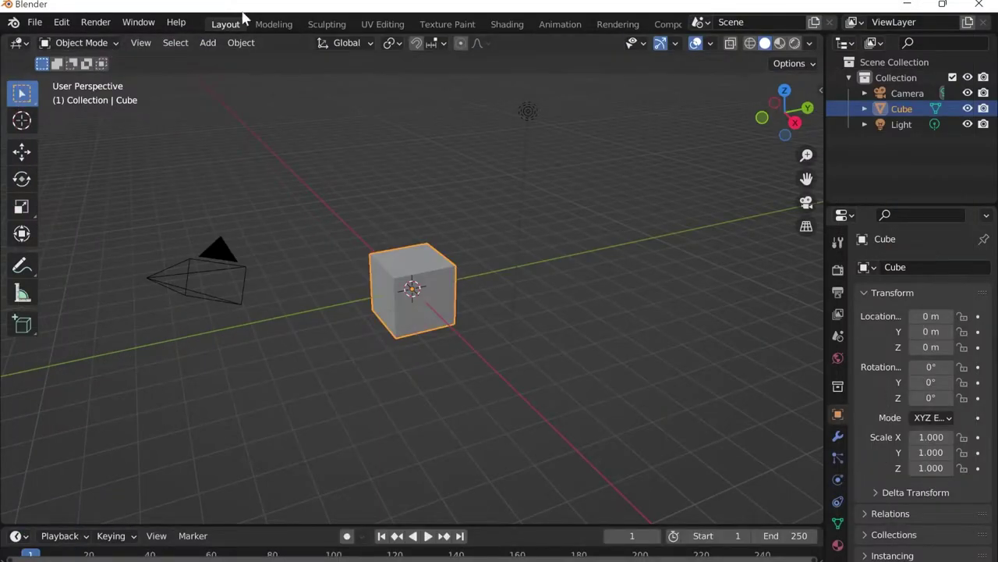
Switch to the Geometry Nodes workspace, enlarge the 3D view, and create a new node tree for the cube.
scroll(540, 21, right, 5)
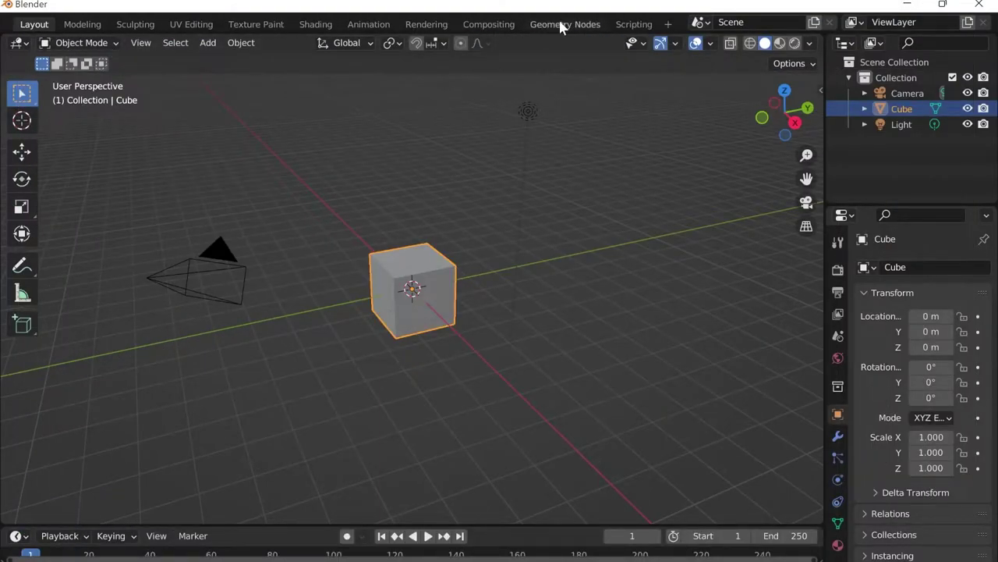
click(563, 24)
drag(343, 180, 8, 179)
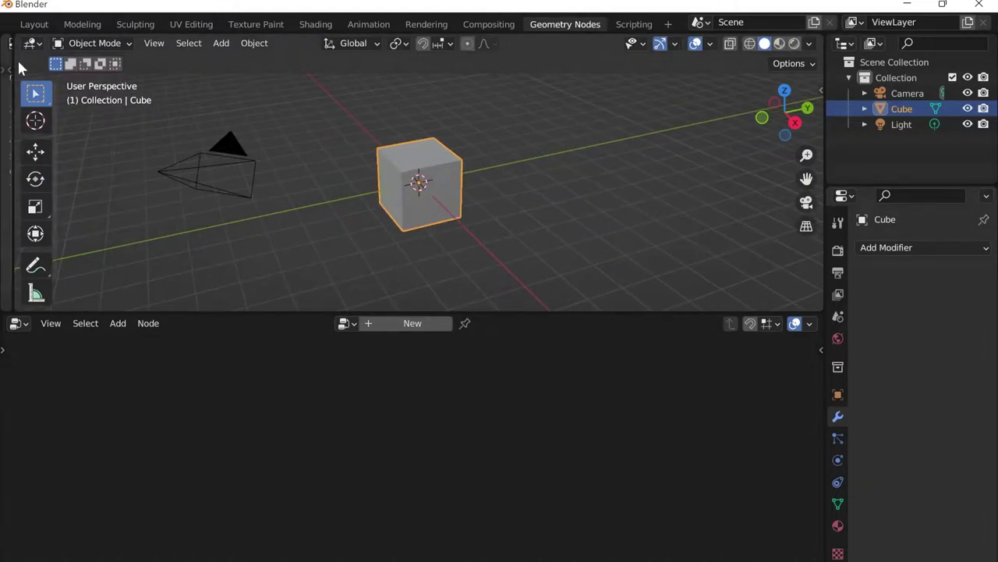
scroll(490, 172, up, 6)
click(419, 323)
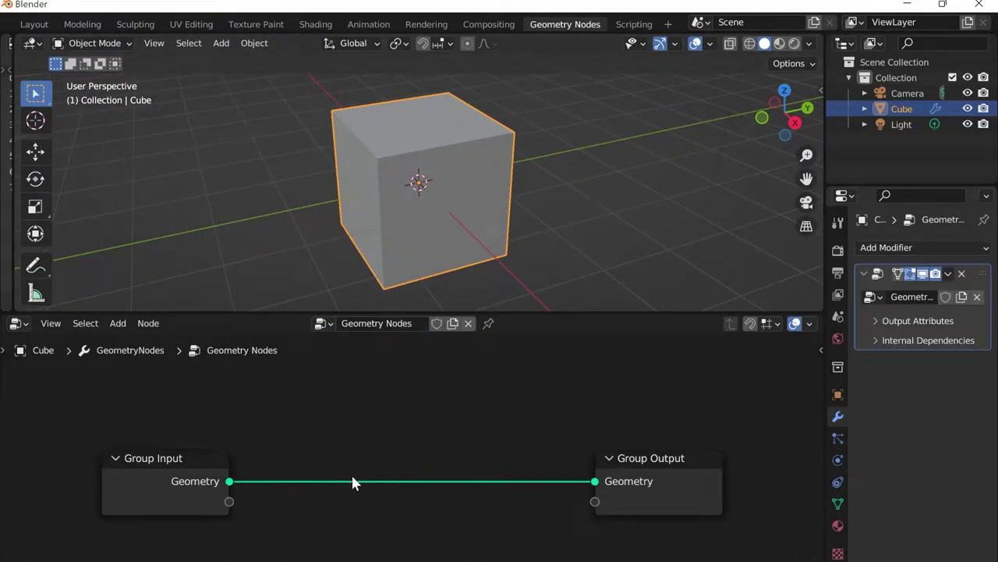
Drag the Group Input and Group Output nodes apart, breaking their link.
scroll(343, 488, up, 3)
drag(164, 499, 213, 479)
drag(644, 494, 35, 462)
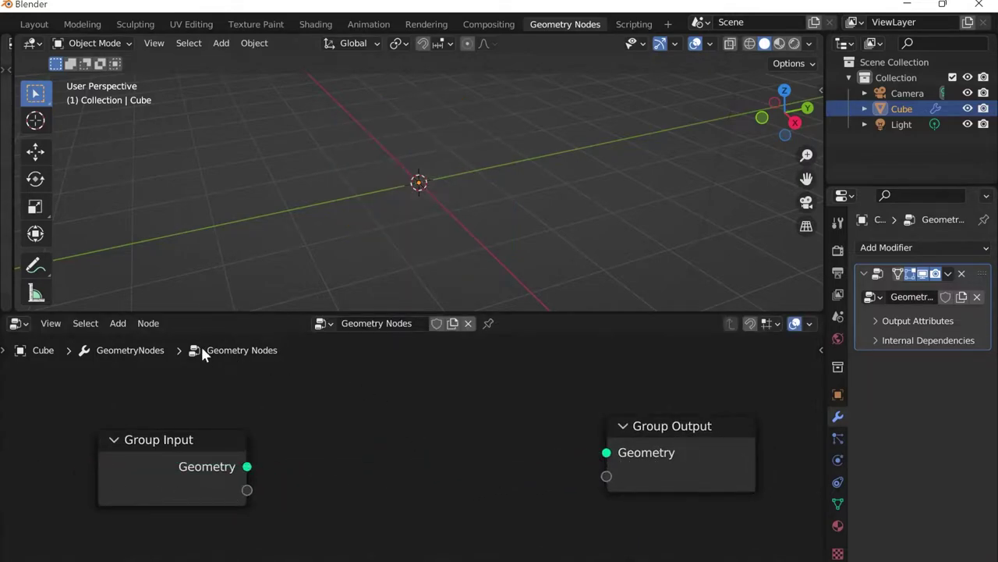
click(127, 323)
Add a Cone node and connect its Mesh output to the Group Output.
mouse_move(140, 144)
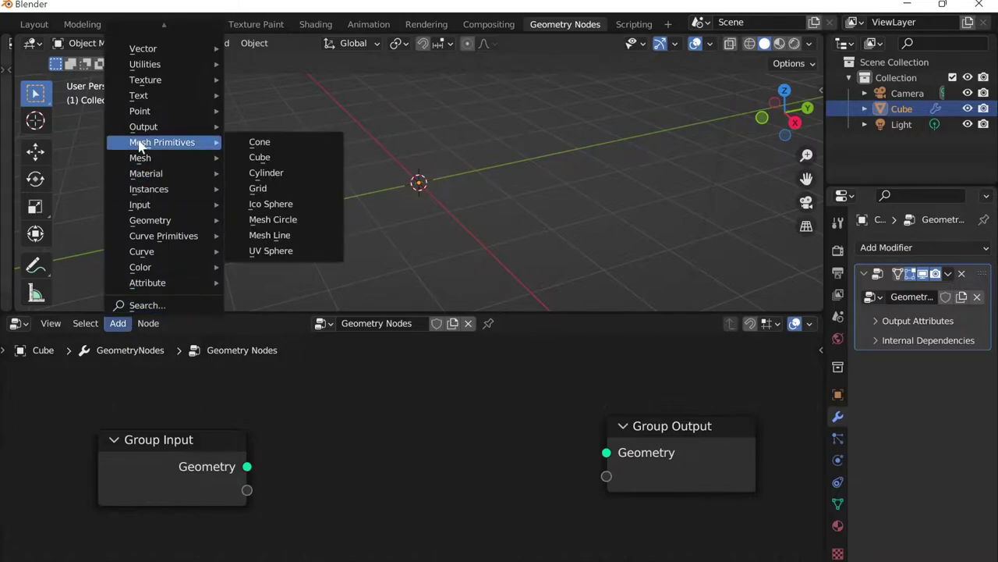
click(272, 141)
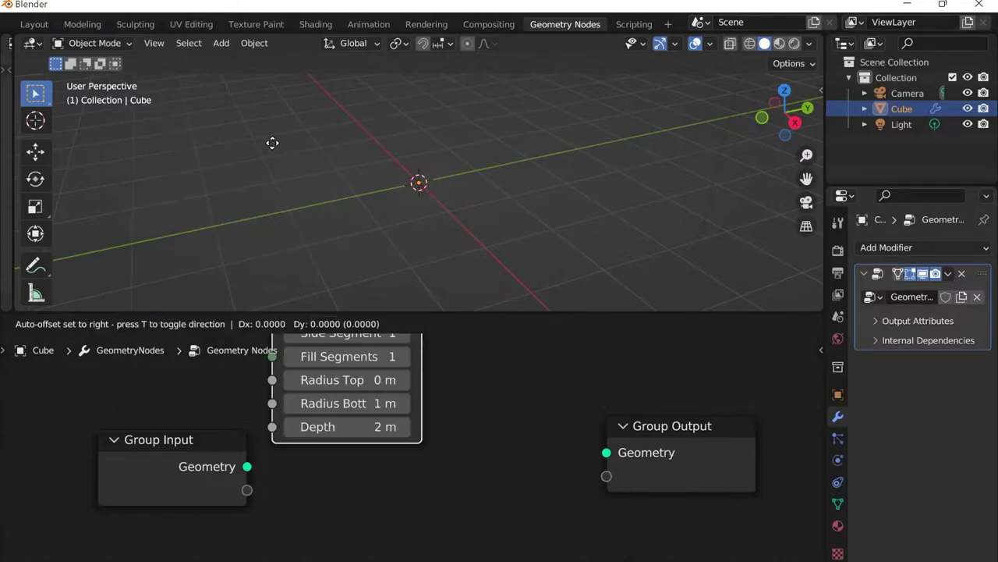
click(355, 388)
drag(503, 419, 614, 453)
Set the cone to top radius 1.1 m, depth 2.3 m, fill type None, bottom radius 0.8 m.
scroll(580, 503, up, 5)
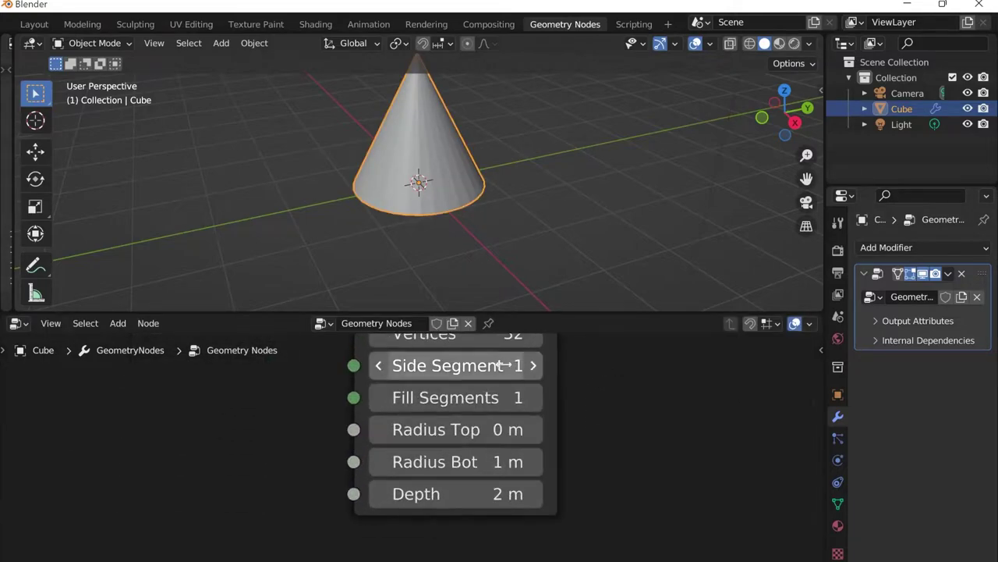
scroll(491, 188, down, 3)
drag(452, 429, 538, 429)
drag(423, 493, 451, 493)
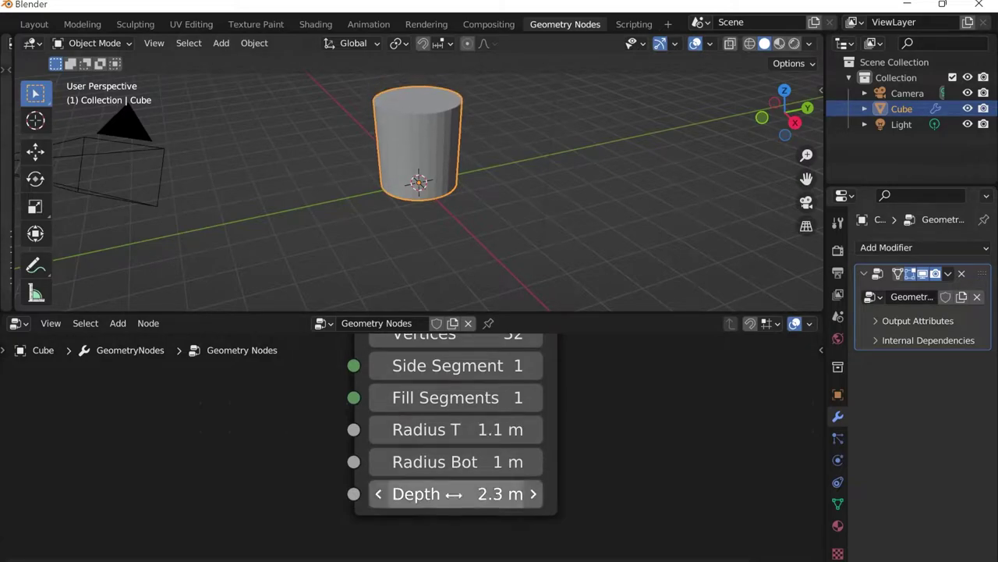
scroll(442, 429, down, 2)
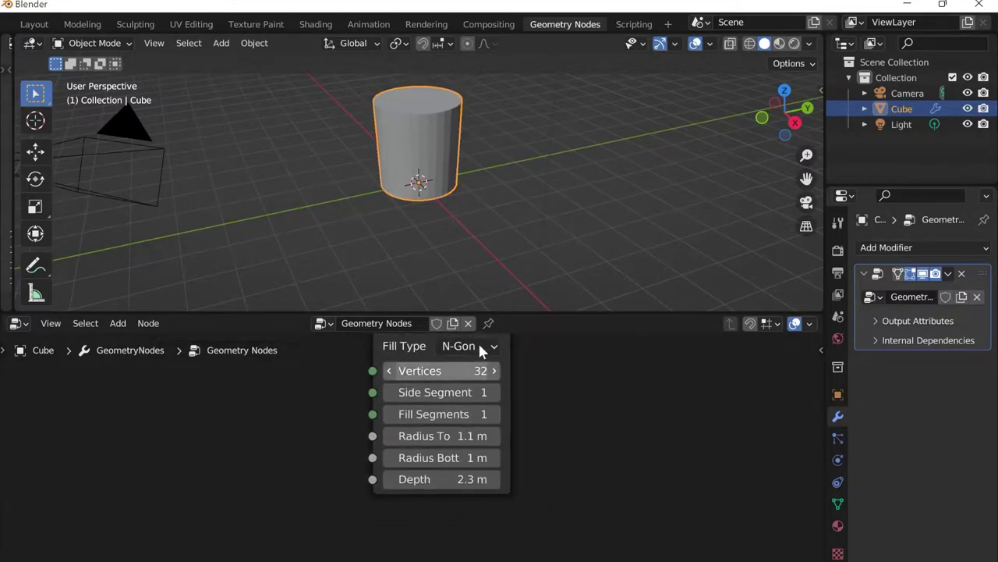
click(470, 346)
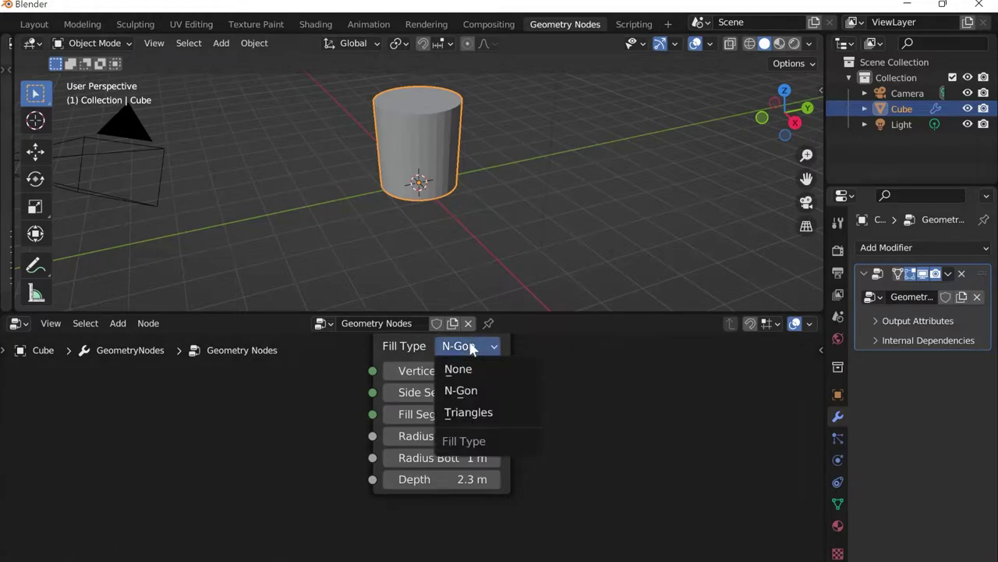
click(459, 369)
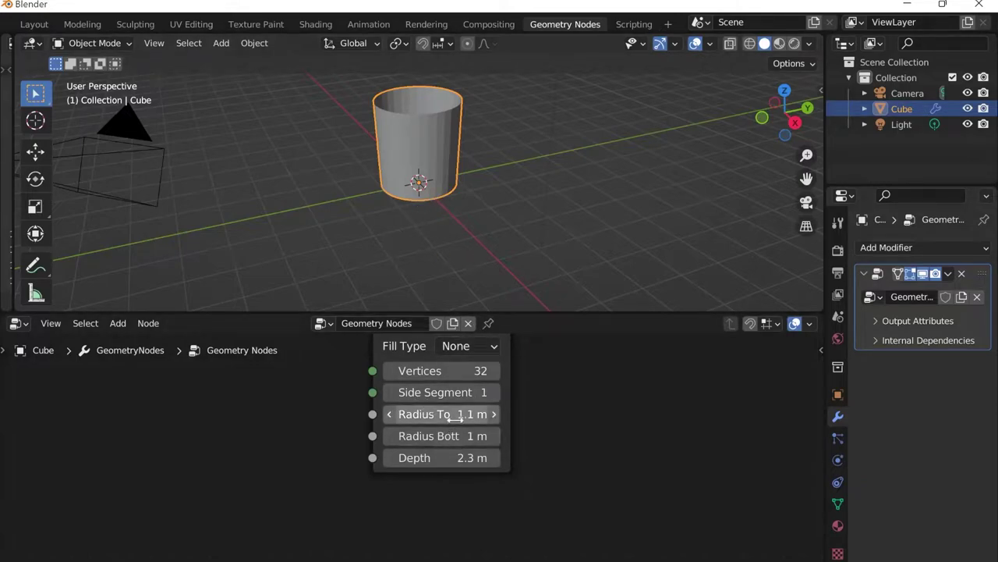
mouse_move(441, 436)
mouse_down()
mouse_move(402, 436)
mouse_move(456, 436)
mouse_move(425, 436)
mouse_up()
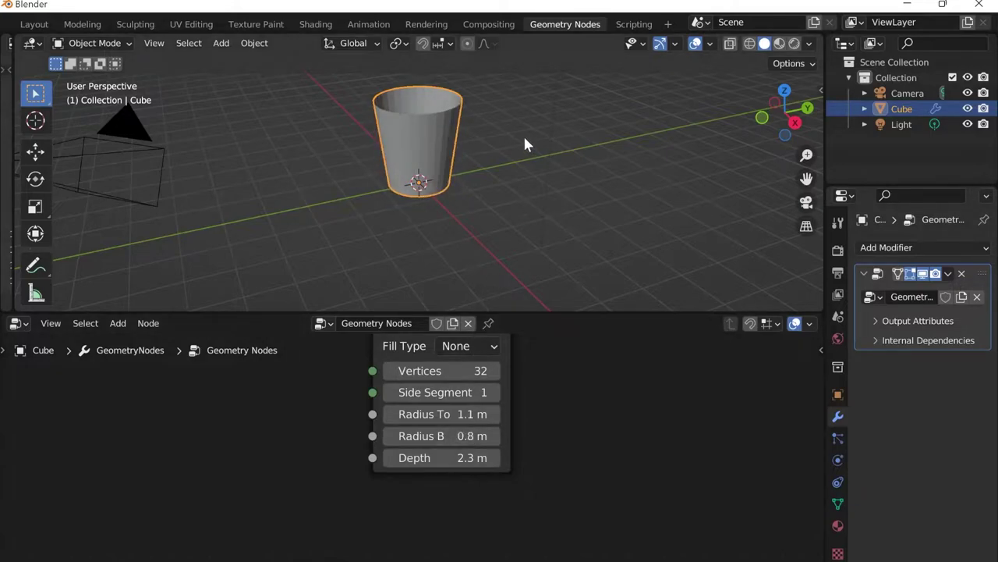
Apply the Geometry Nodes modifier so the cone becomes a permanent mesh.
scroll(484, 139, down, 2)
middle_drag(574, 372, 497, 546)
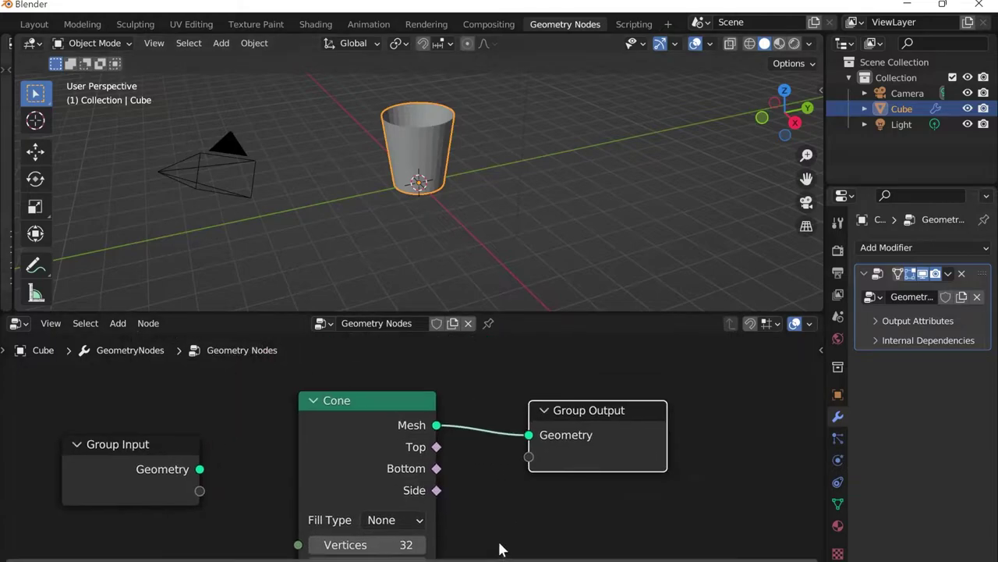
click(947, 271)
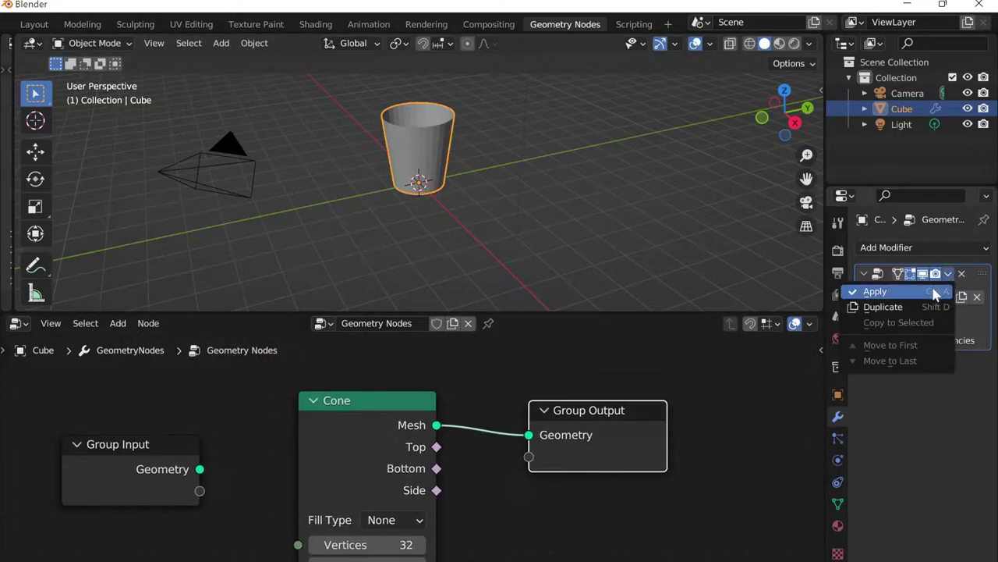
click(933, 288)
click(29, 25)
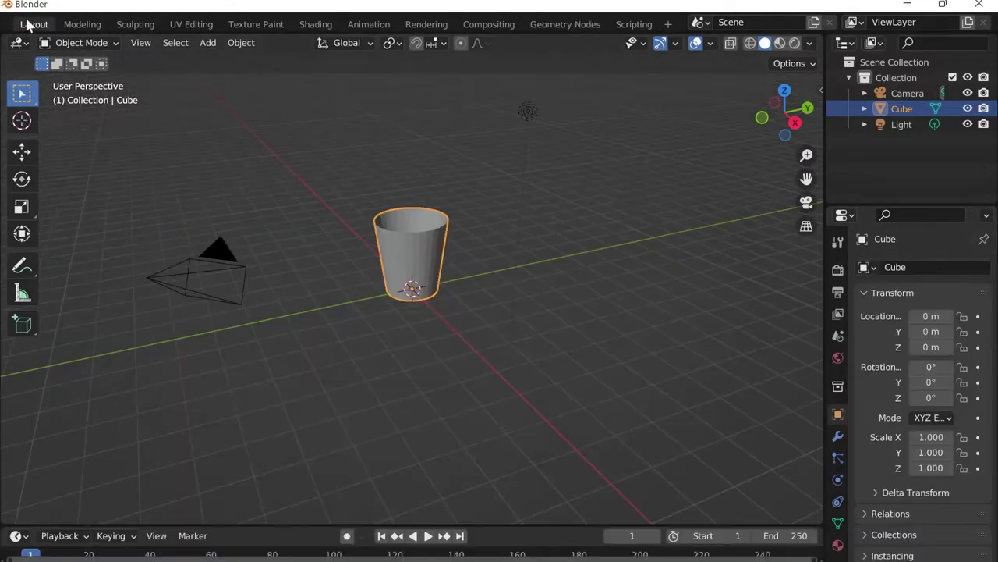
Apply Shade Smooth to the cup from the object context menu.
right_click(426, 239)
click(419, 231)
scroll(418, 241, up, 8)
scroll(418, 248, down, 5)
scroll(421, 234, up, 3)
right_click(398, 181)
click(398, 181)
middle_drag(397, 178, 437, 234)
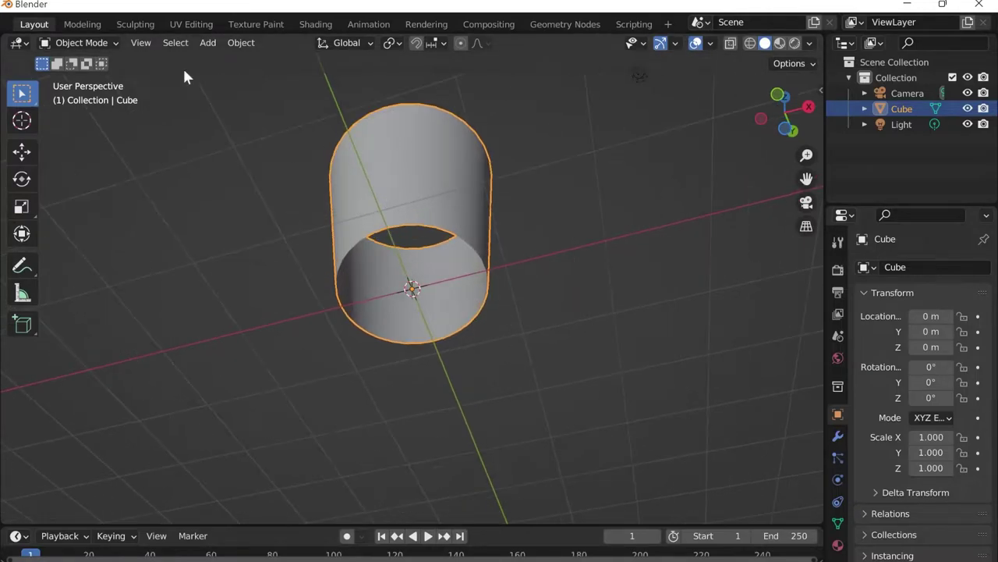
In Edit Mode, select the cup's bottom edge loop, fill it with a face, and return to Object Mode.
click(95, 48)
click(92, 76)
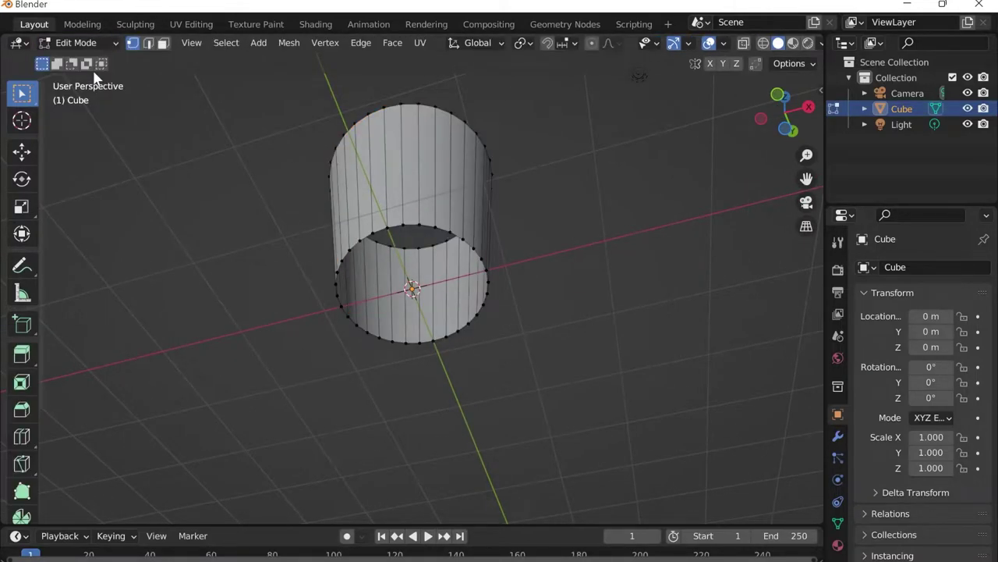
click(150, 43)
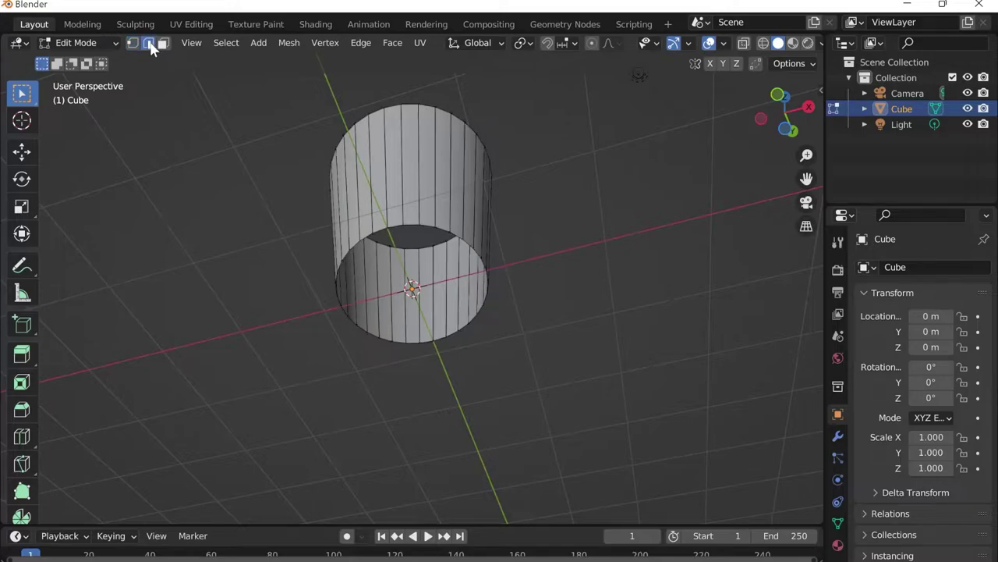
alt+click(365, 232)
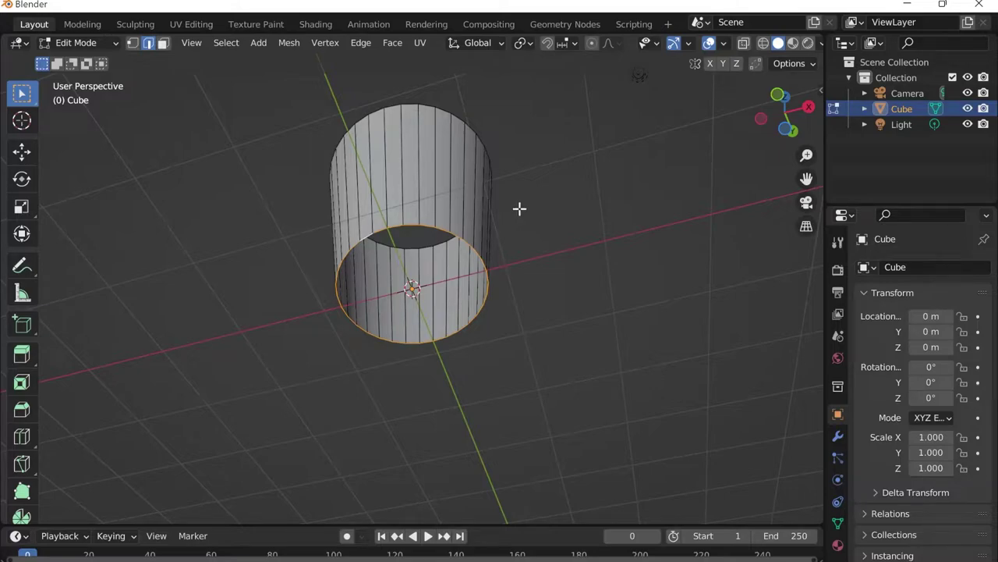
key(f)
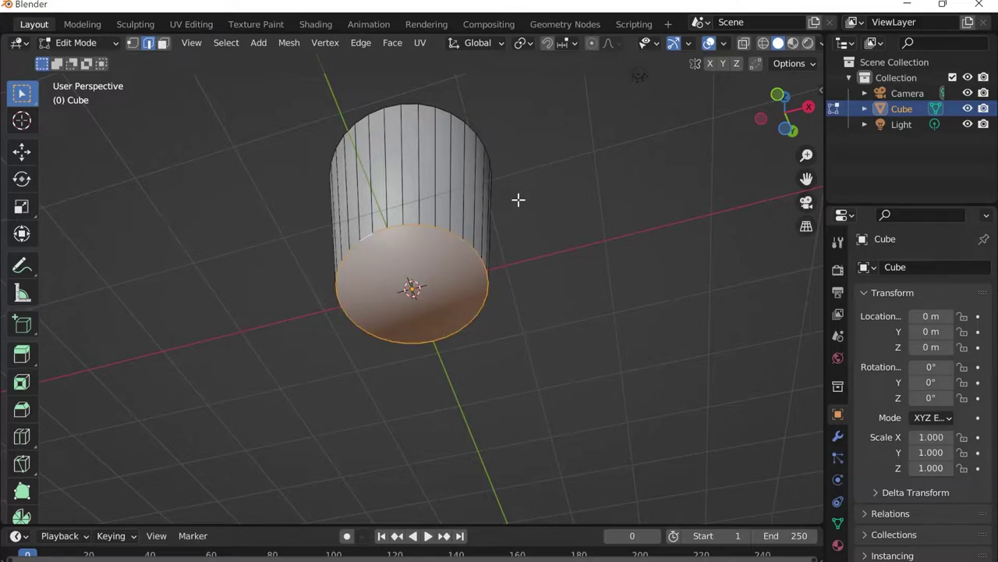
click(76, 43)
click(97, 63)
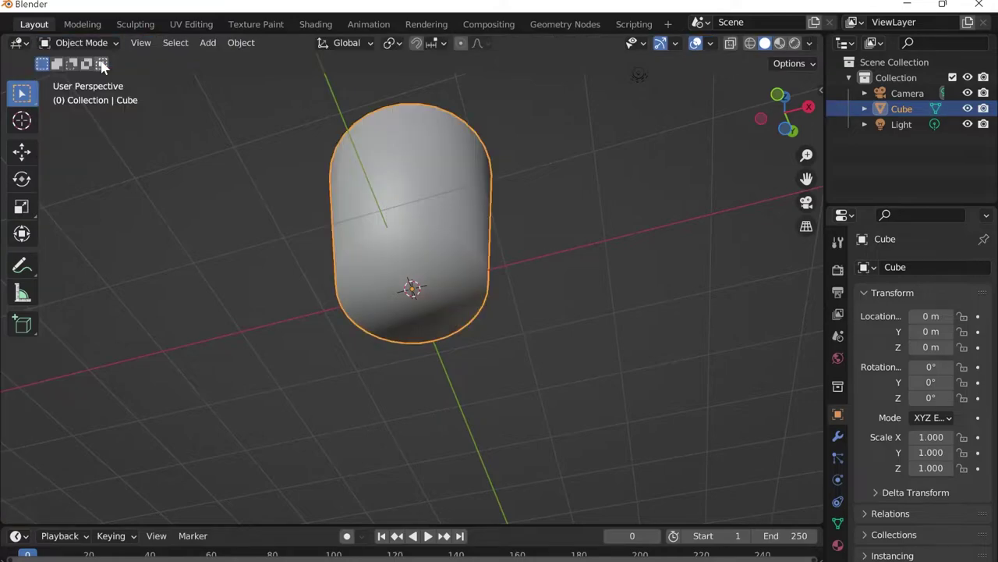
middle_drag(522, 199, 492, 311)
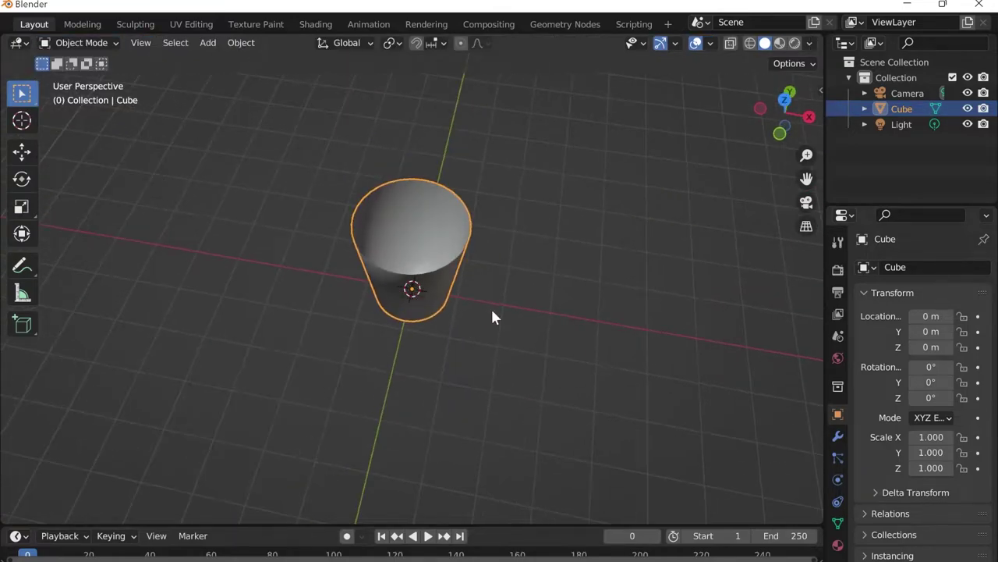
click(840, 435)
Add a Solidify modifier and scale the cup up about 1.25 times.
click(910, 269)
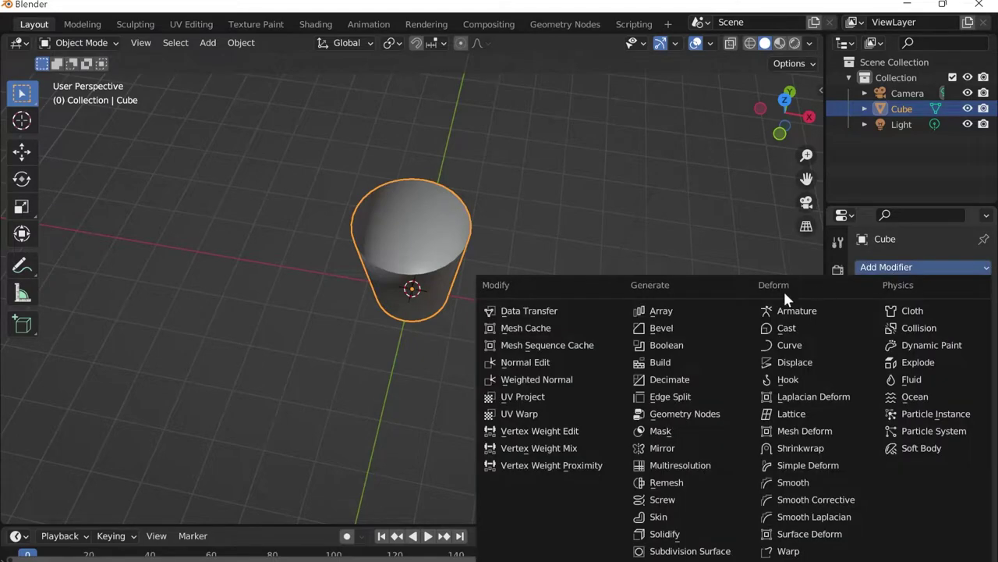
click(680, 535)
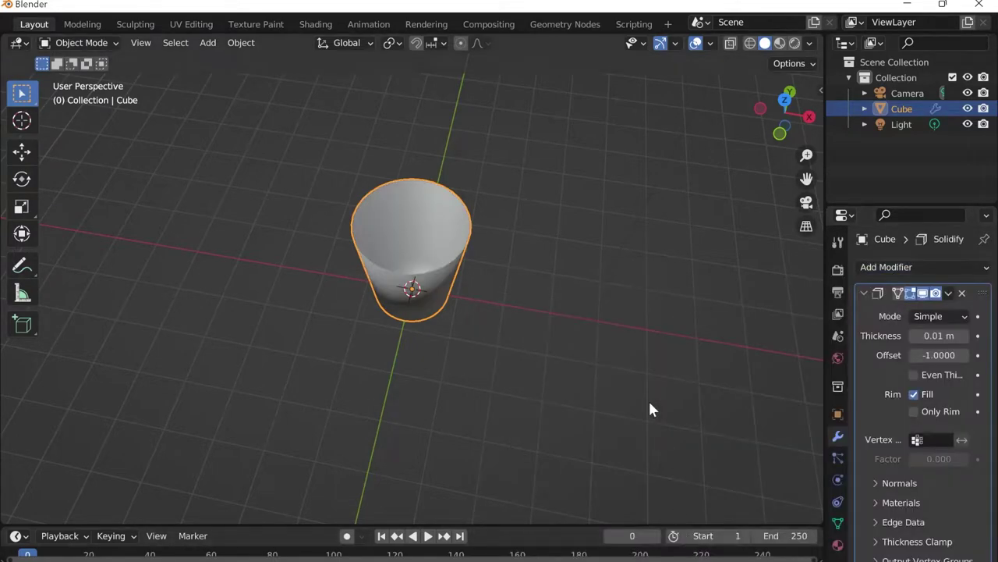
key(s)
click(495, 273)
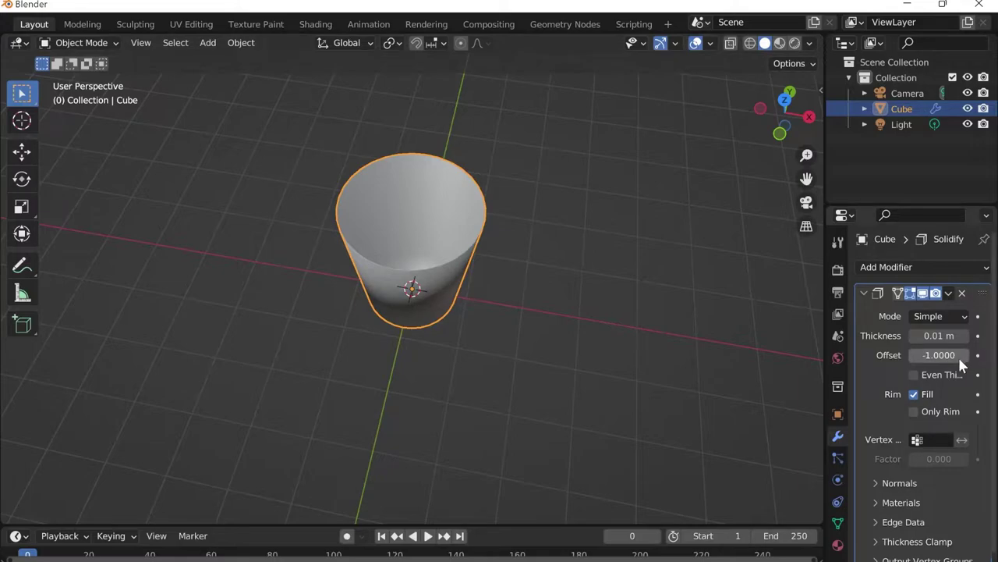
mouse_move(939, 336)
mouse_down()
mouse_move(987, 336)
mouse_move(927, 336)
mouse_move(985, 337)
mouse_move(956, 336)
mouse_move(936, 351)
mouse_up()
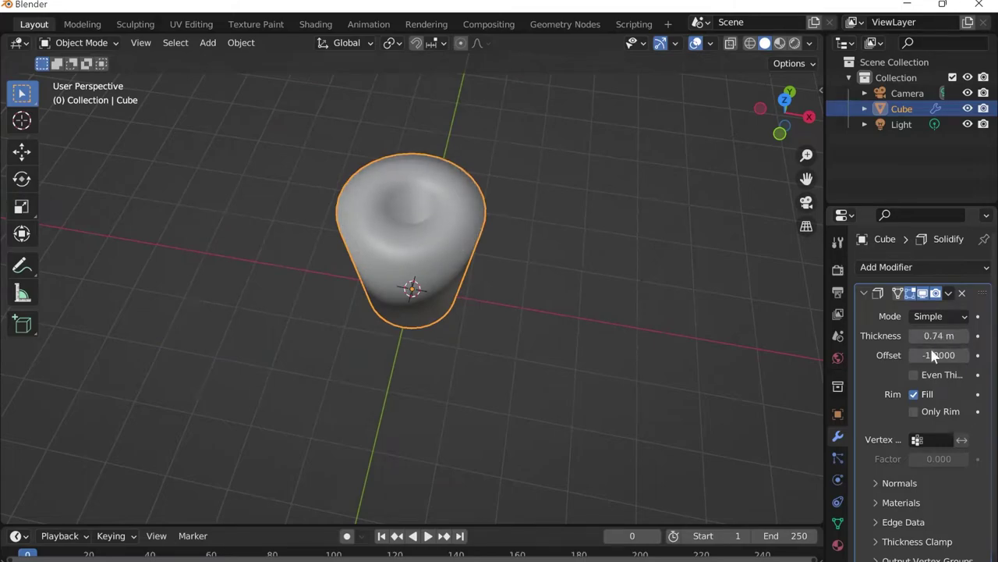
Set the Solidify Offset to 1 and Thickness to 0.07 m with Even Thickness enabled.
click(933, 355)
text(1)
key(Return)
click(946, 336)
text(0)
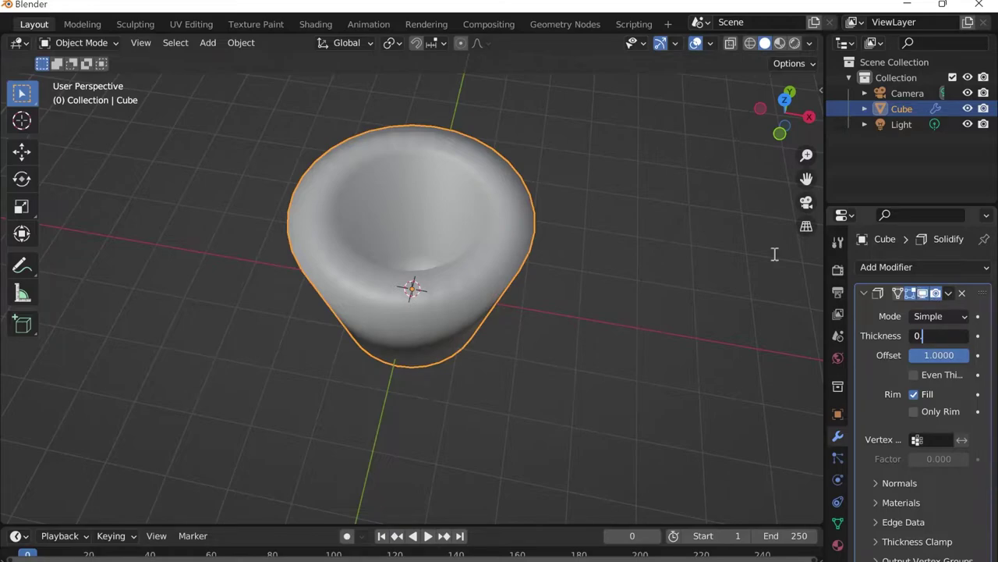
text(.07)
key(Return)
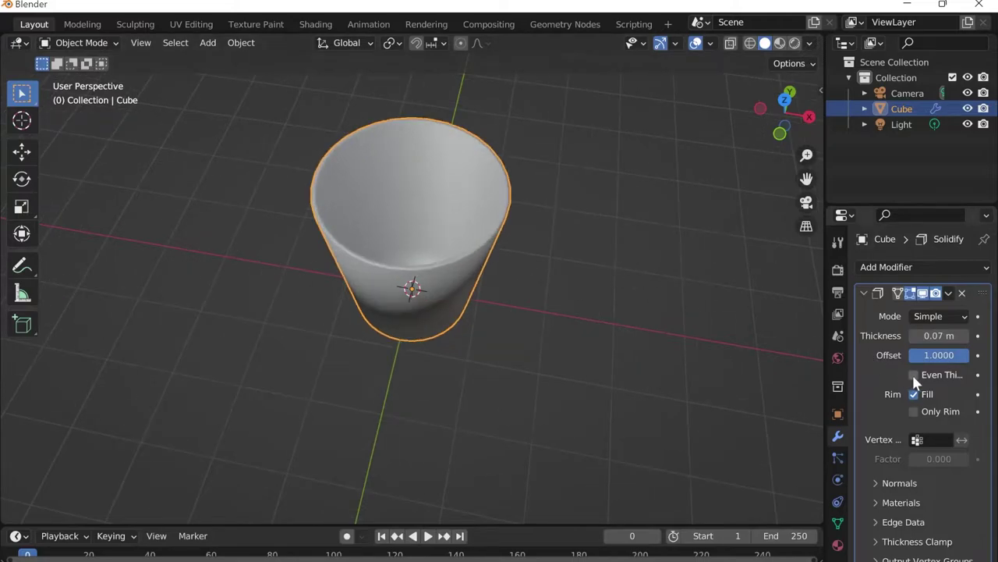
click(914, 375)
Apply the Solidify modifier to the cup's mesh.
middle_drag(531, 305, 506, 261)
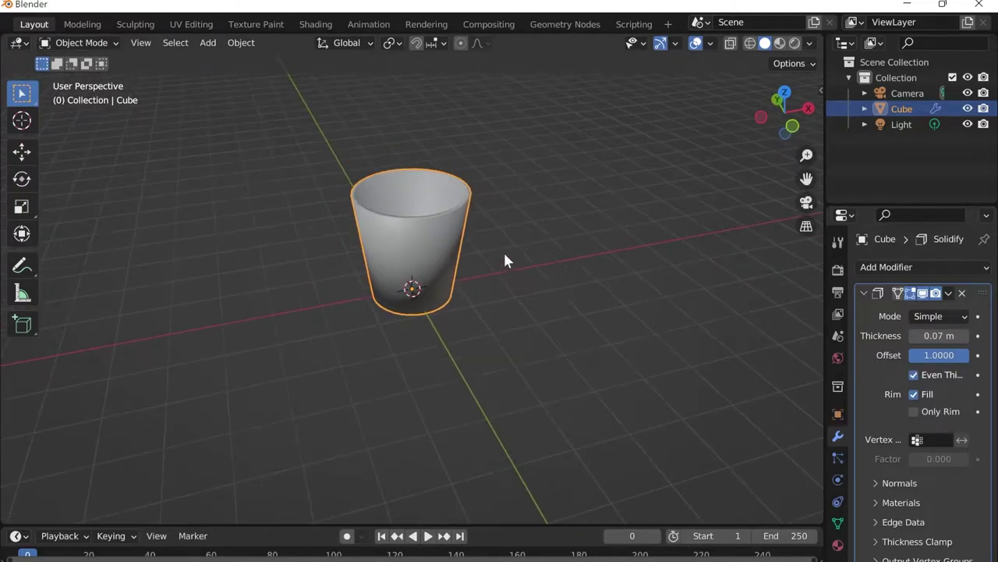
click(949, 293)
click(889, 312)
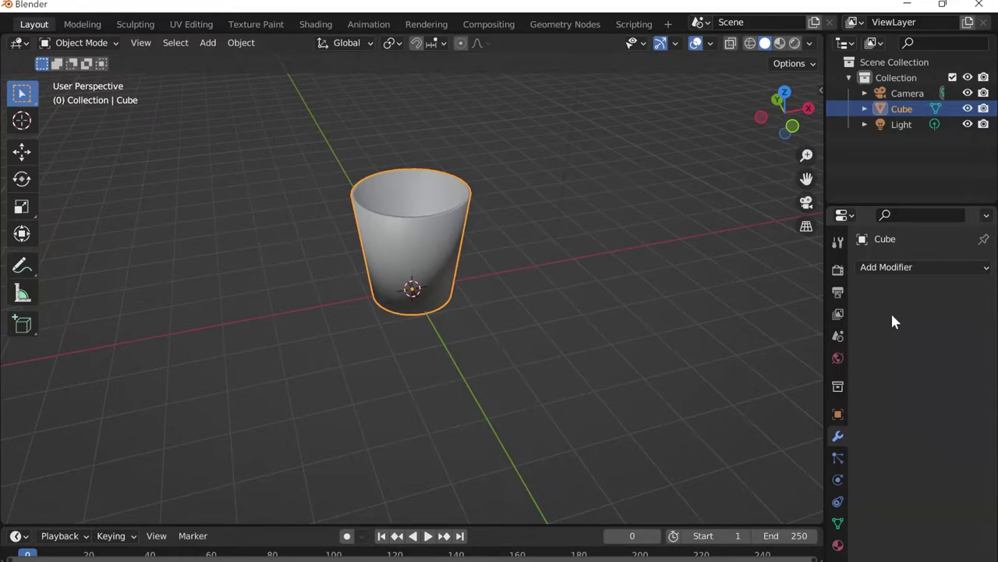
middle_drag(544, 257, 460, 269)
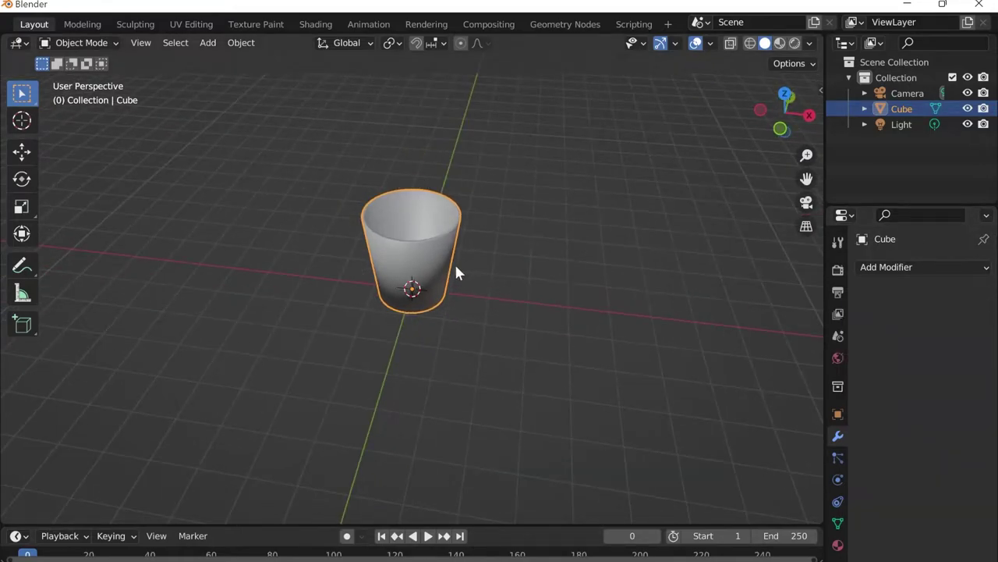
Add a plane at the cup's base and scale it up into a large floor.
key(shift+a)
mouse_move(434, 266)
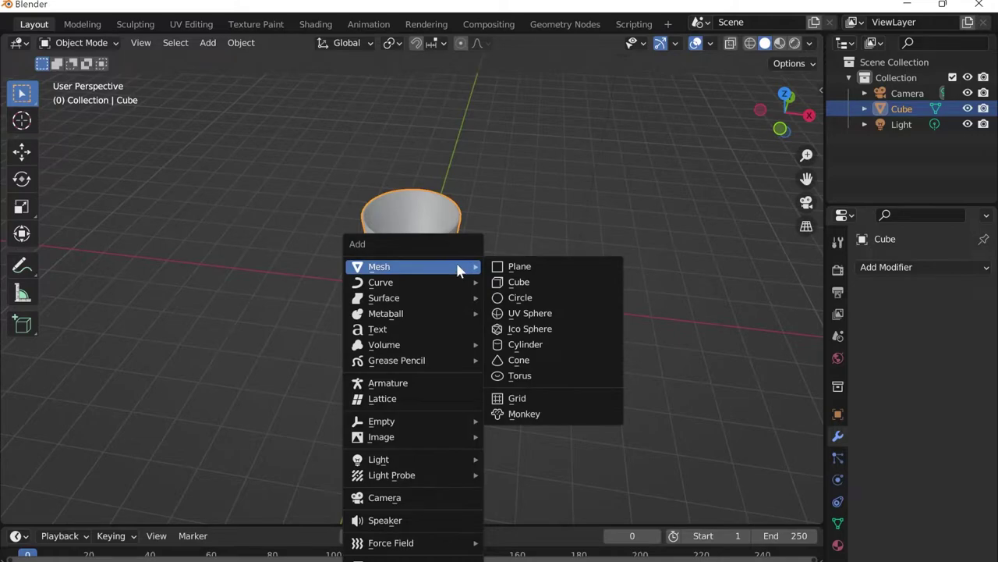
click(537, 269)
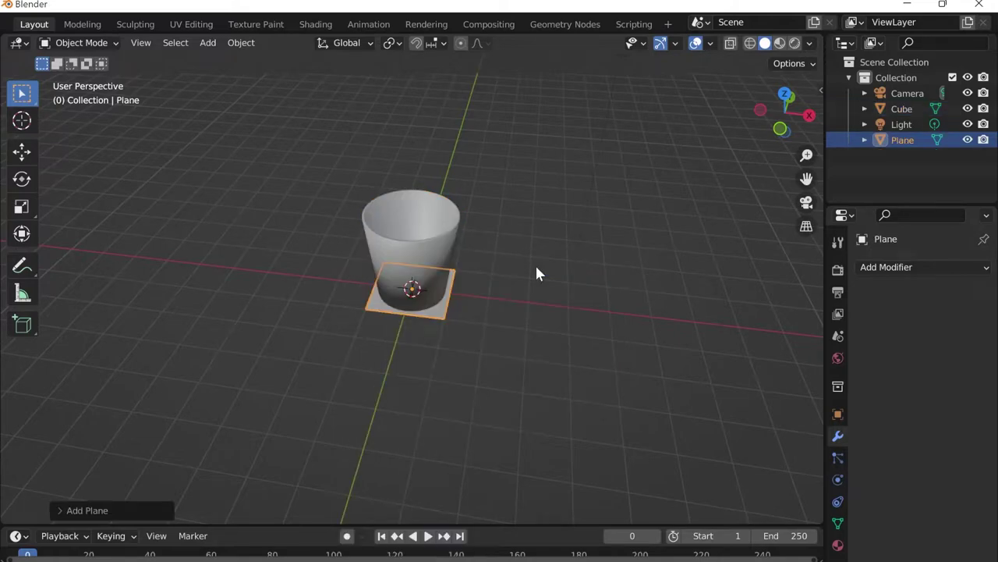
key(s)
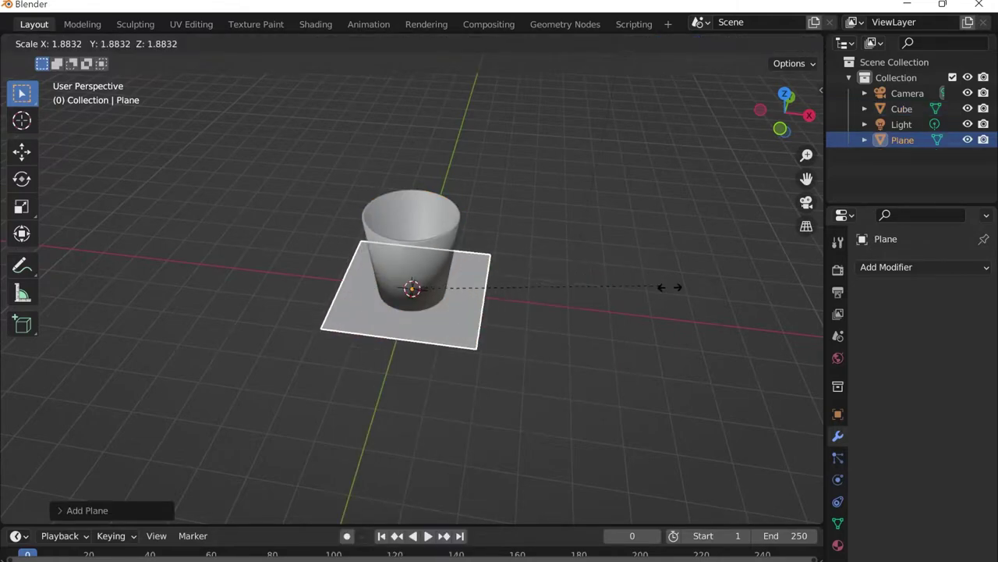
click(507, 317)
scroll(428, 248, down, 2)
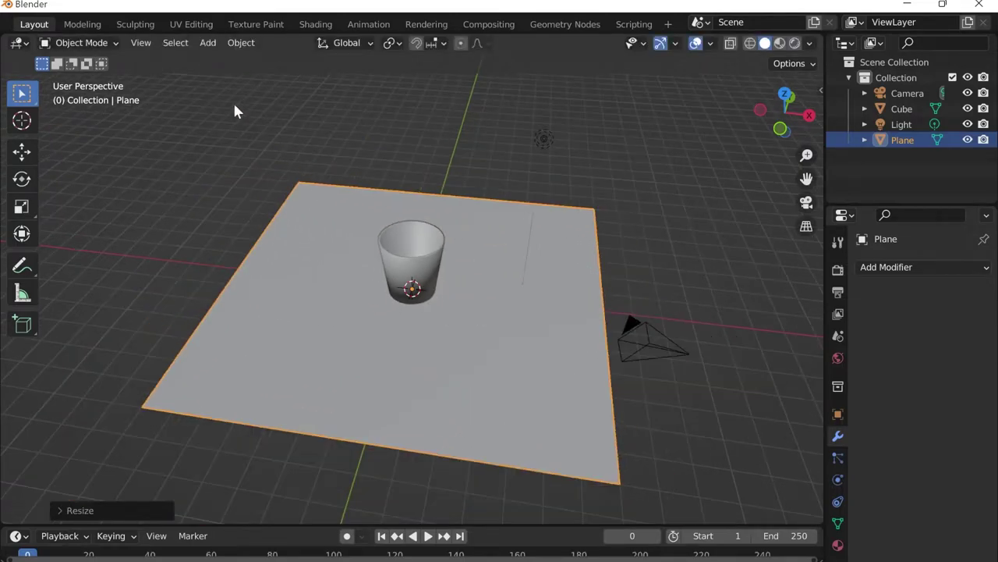
In Edit Mode, extrude the plane's back edge straight up about 8.6 m into a wall.
click(83, 43)
click(83, 76)
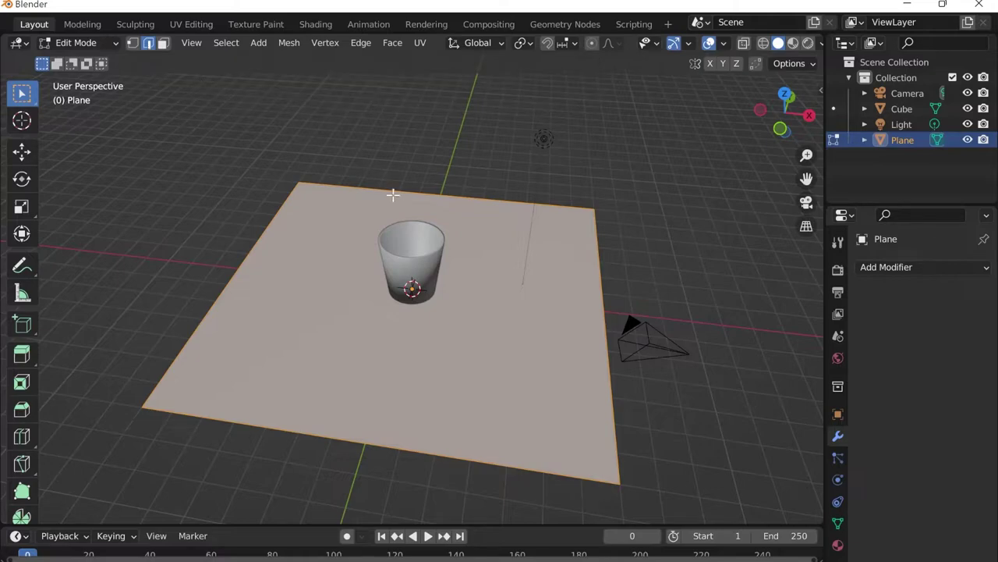
key(grave)
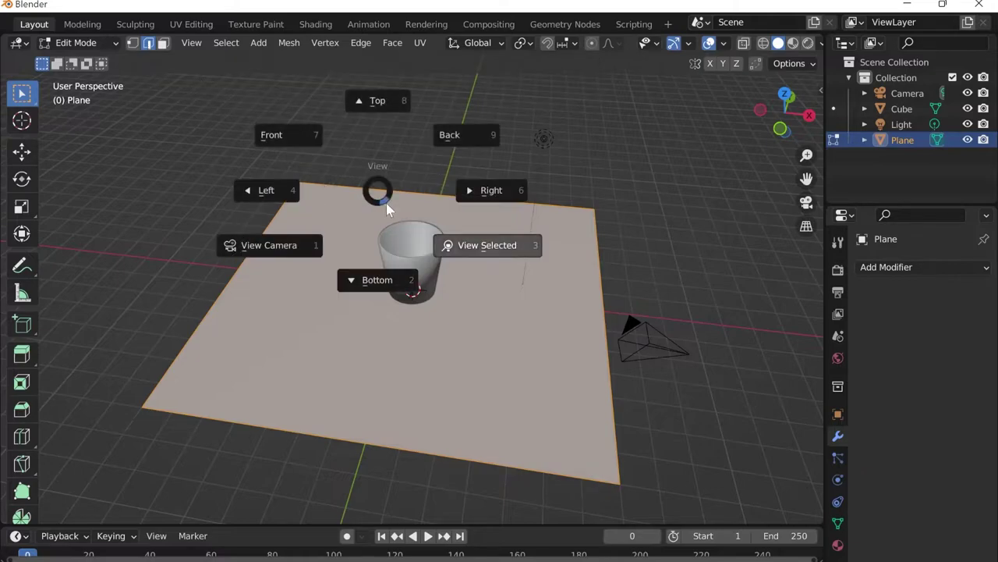
click(271, 137)
middle_drag(454, 196, 461, 234)
key(alt+a)
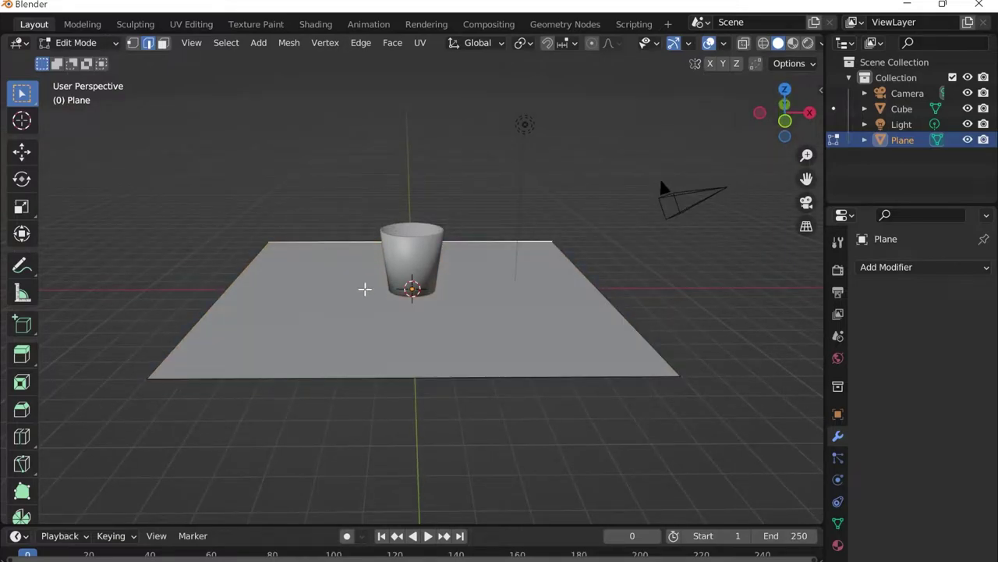
key(l)
key(shift+d)
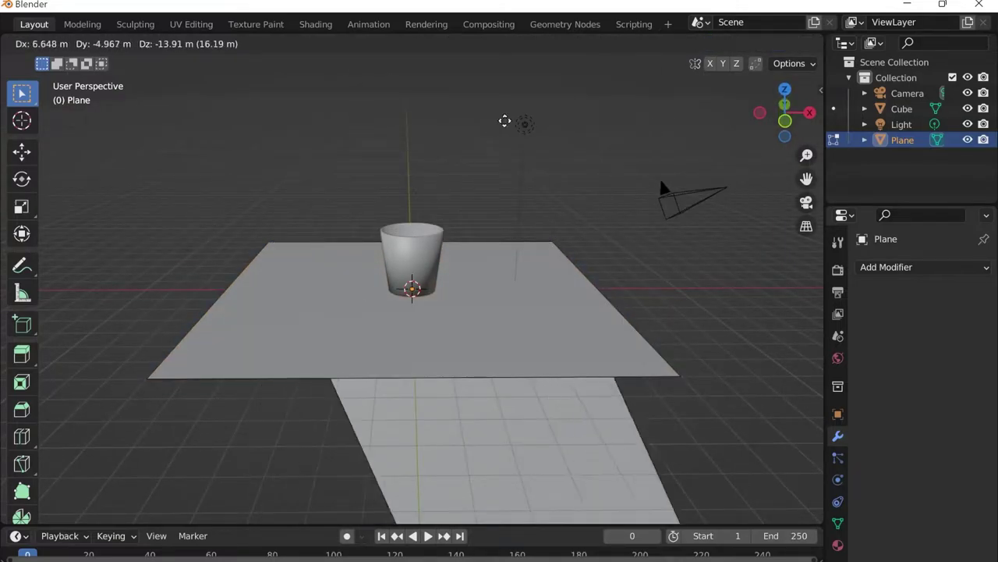
key(z)
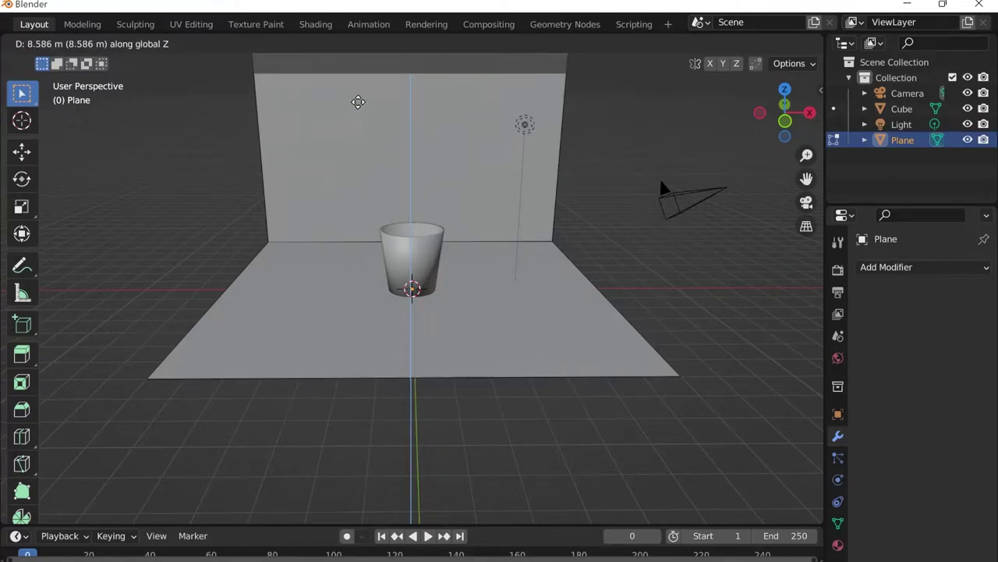
click(358, 102)
Return to Object Mode and orbit around the new backdrop.
scroll(446, 160, down, 5)
click(78, 42)
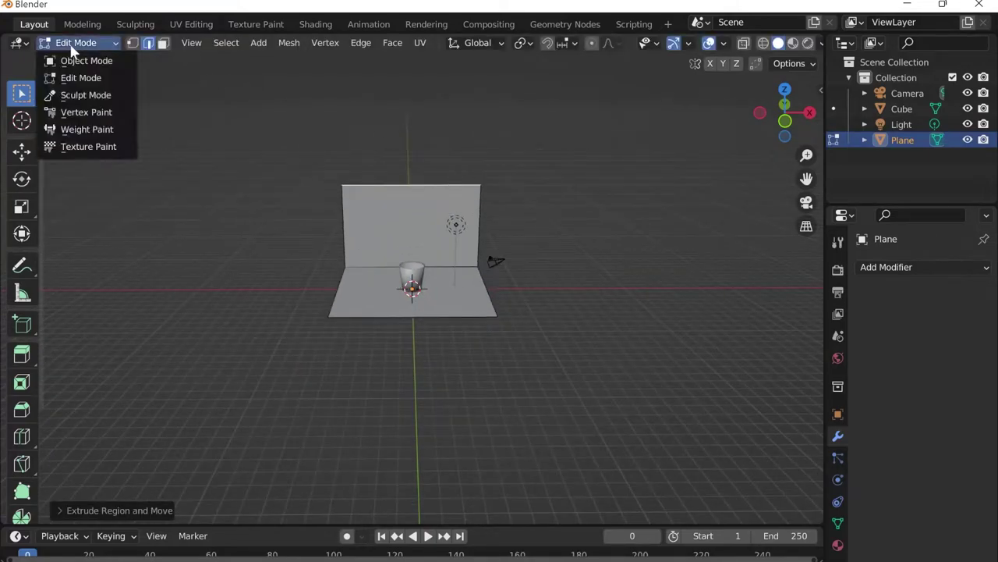
click(75, 61)
middle_drag(628, 377, 473, 387)
scroll(476, 386, up, 2)
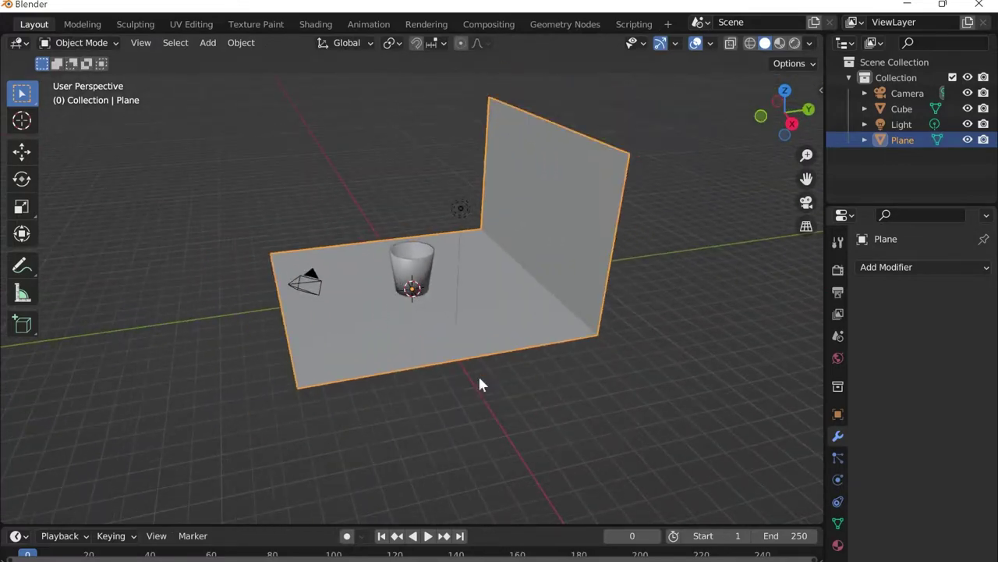
Add a Bevel modifier to the backdrop plane with amount 0.54 m and 61 segments.
click(908, 271)
click(669, 332)
scroll(682, 343, up, 5)
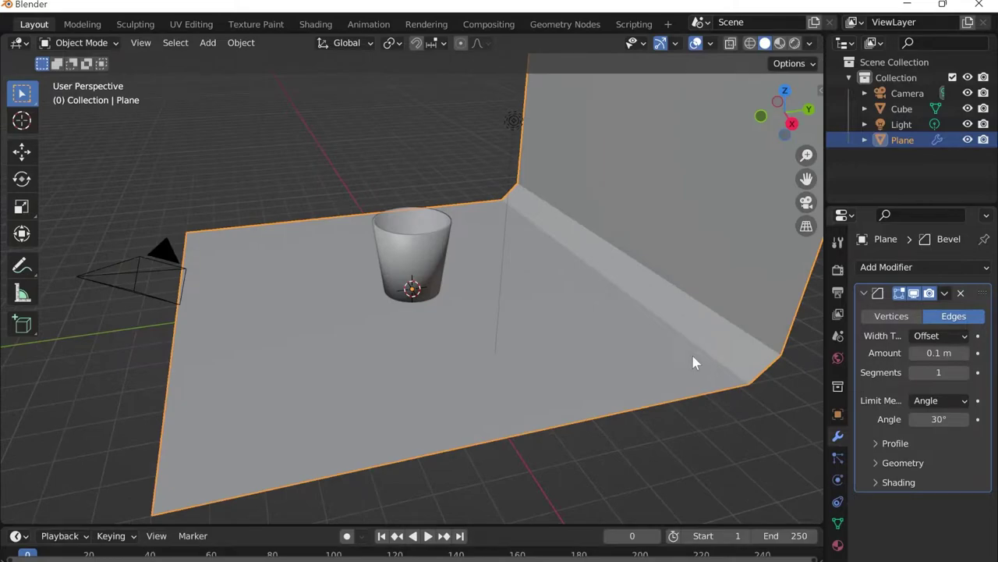
drag(941, 353, 989, 372)
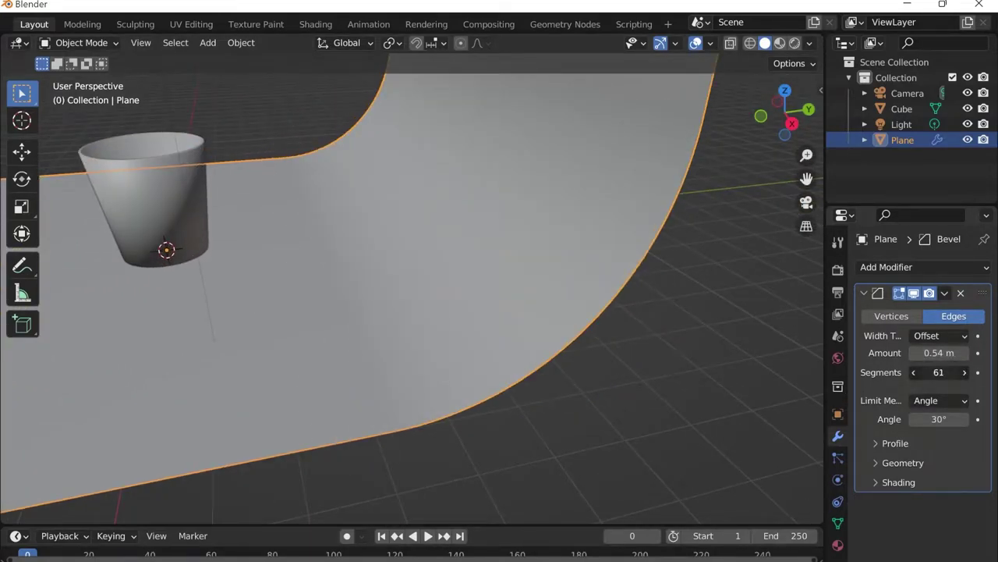
scroll(490, 263, down, 5)
middle_drag(405, 265, 490, 264)
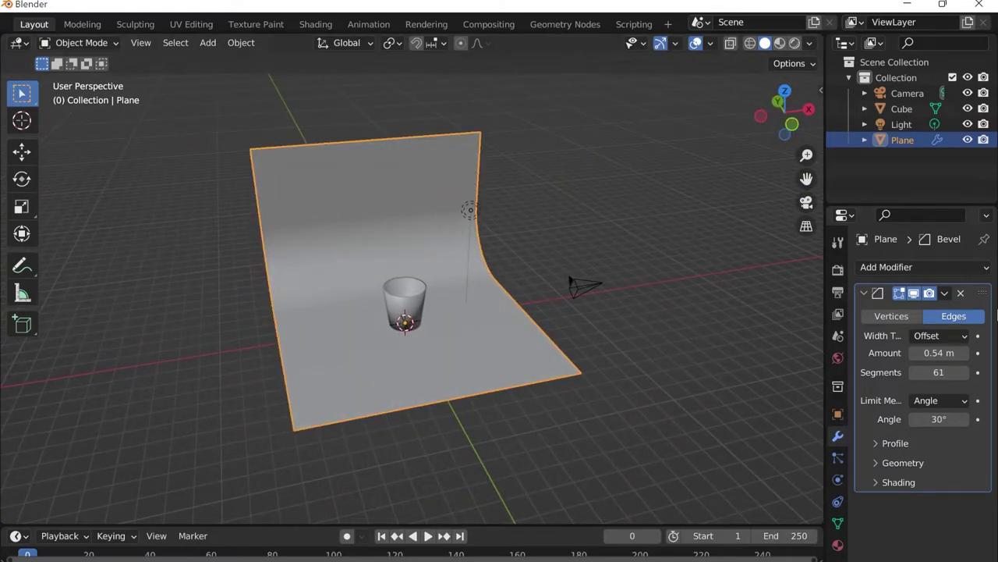
Apply the 0.54 m Bevel to the backdrop mesh and set it to Shade Smooth.
click(944, 293)
click(862, 310)
right_click(376, 188)
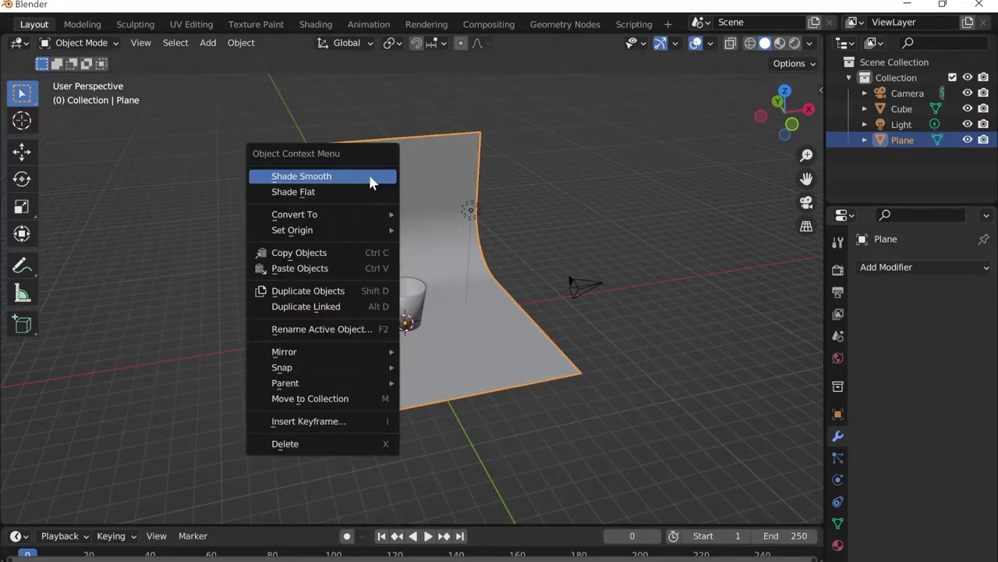
click(367, 178)
scroll(514, 225, up, 6)
right_click(406, 131)
click(389, 131)
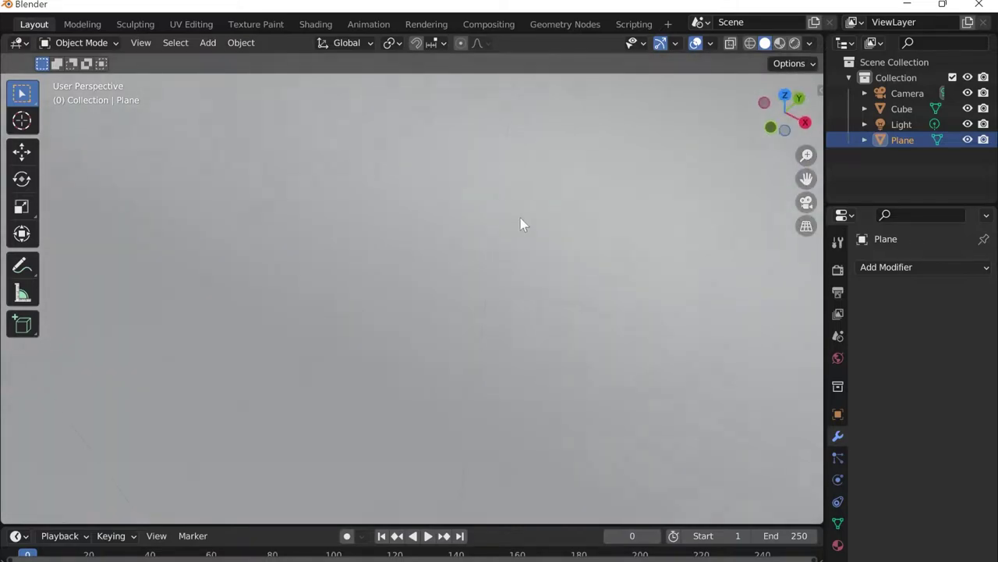
scroll(518, 220, down, 8)
scroll(487, 365, up, 2)
middle_drag(487, 365, 436, 359)
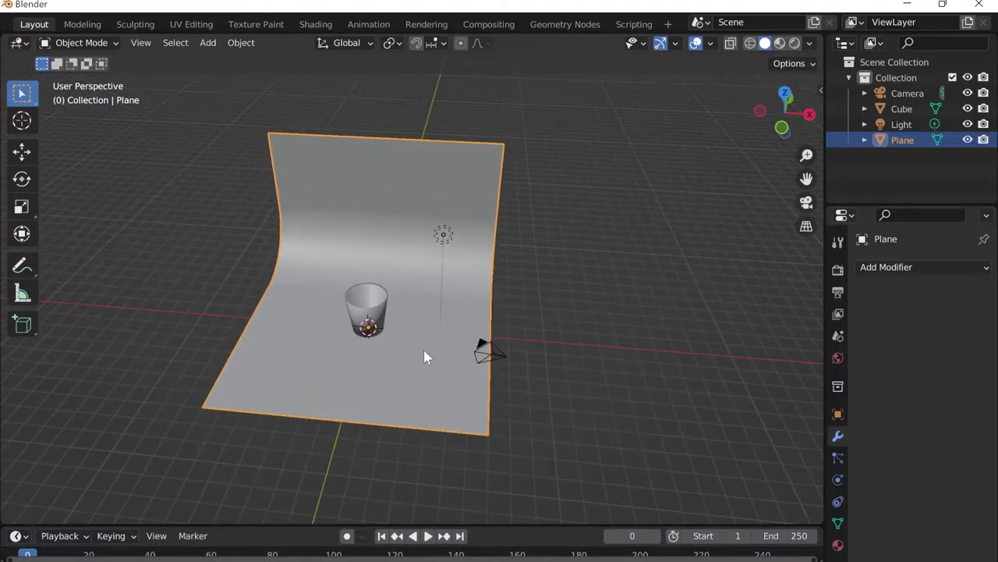
Scale the backdrop wider along the X axis.
key(s)
key(x)
click(407, 357)
middle_drag(408, 357, 364, 291)
Lower the backdrop along Z until it sits flush with the cup's base.
key(g)
key(z)
click(427, 321)
scroll(364, 291, up, 3)
middle_drag(372, 328, 393, 304)
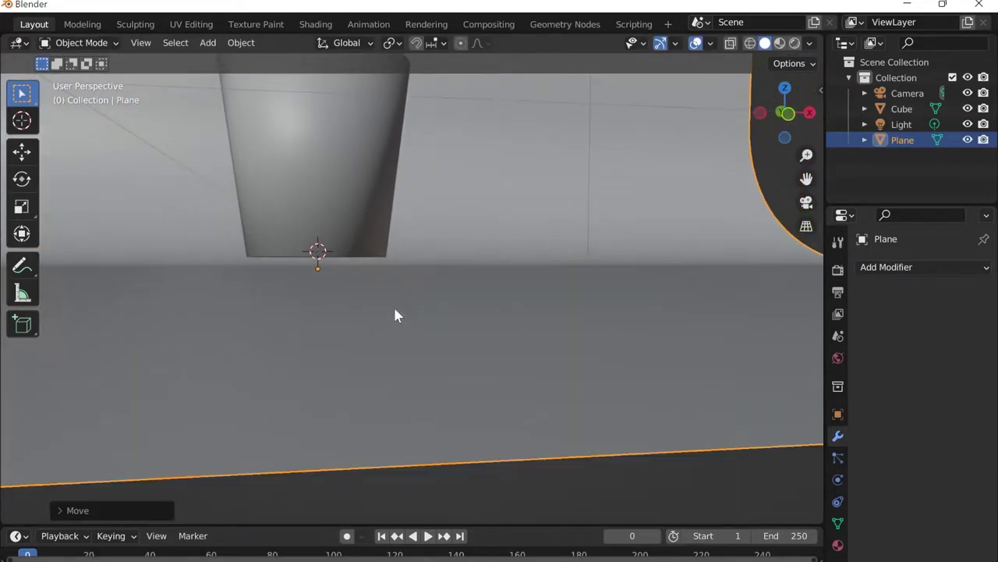
key(g)
key(z)
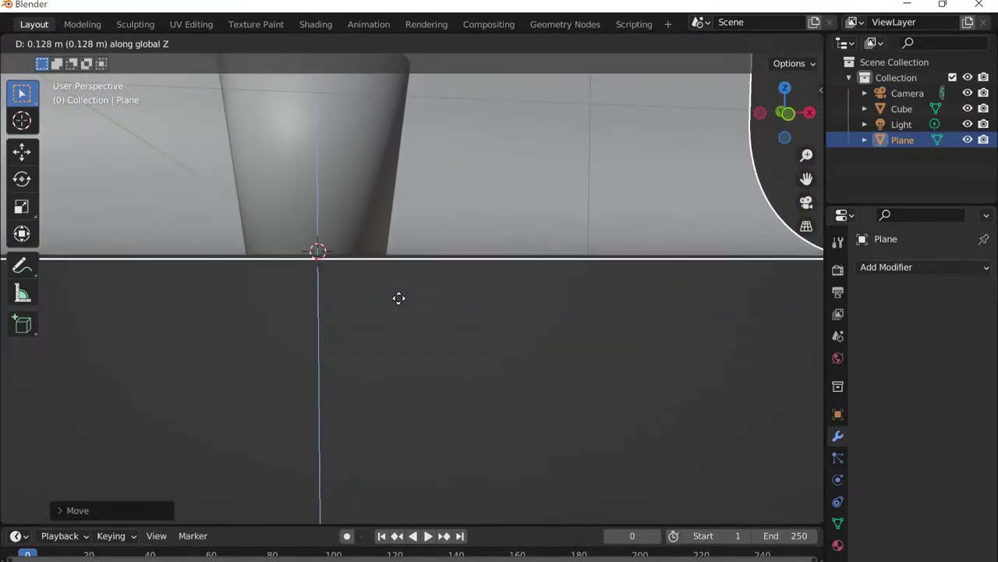
click(397, 304)
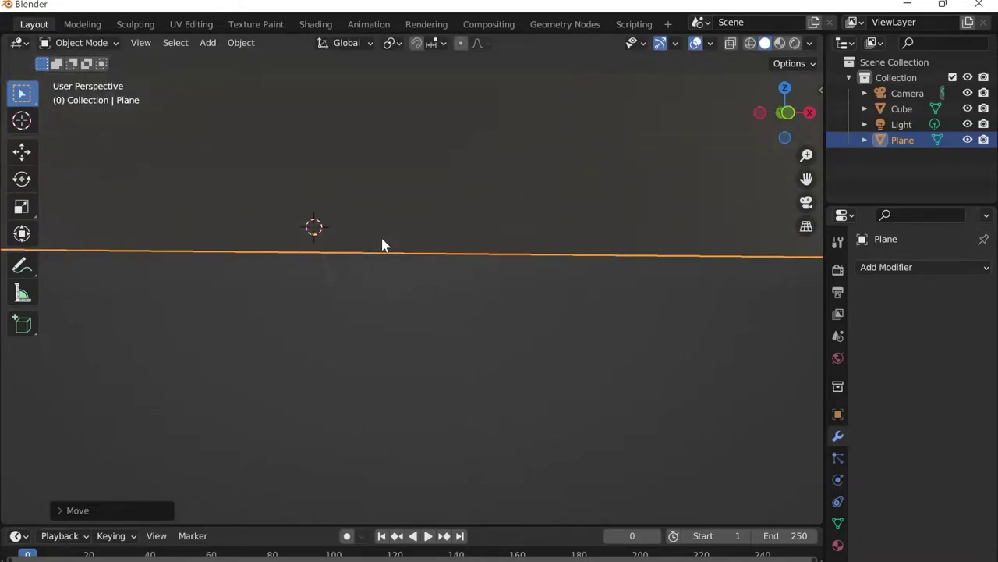
Frame the cup in the view and switch the viewport to Rendered shading.
middle_drag(381, 244, 381, 264)
scroll(380, 264, down, 6)
scroll(359, 304, up, 5)
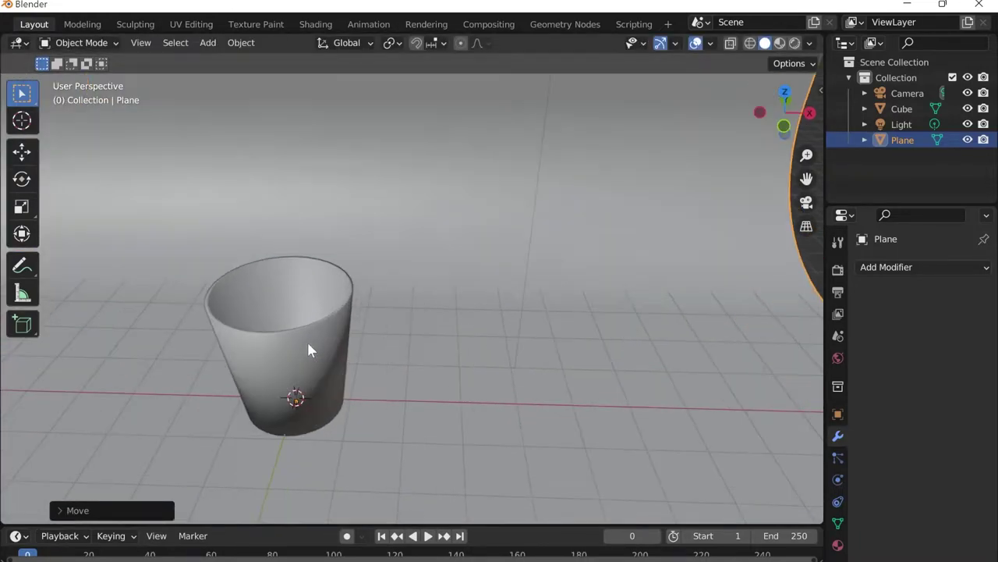
shift+middle_drag(515, 320, 596, 271)
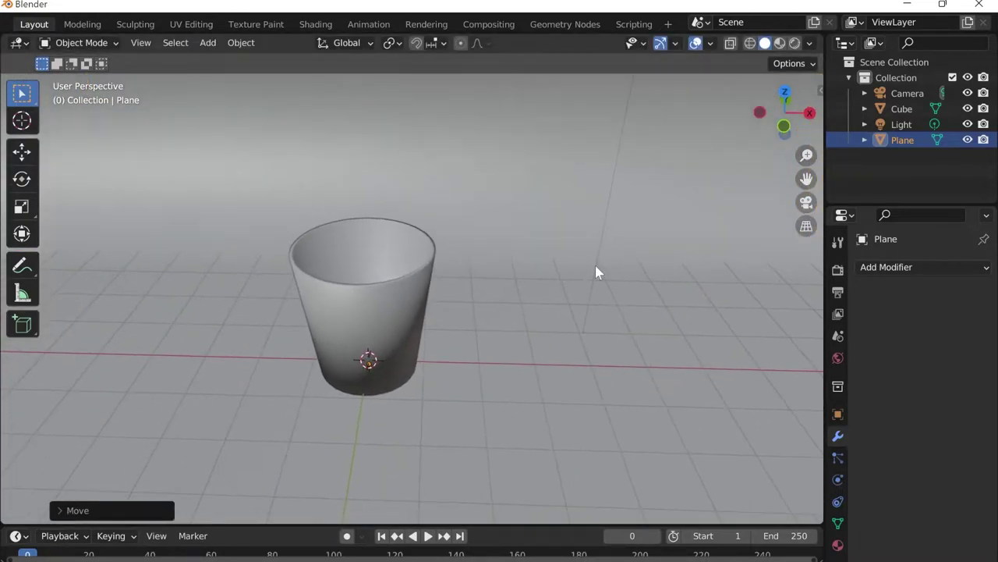
click(794, 42)
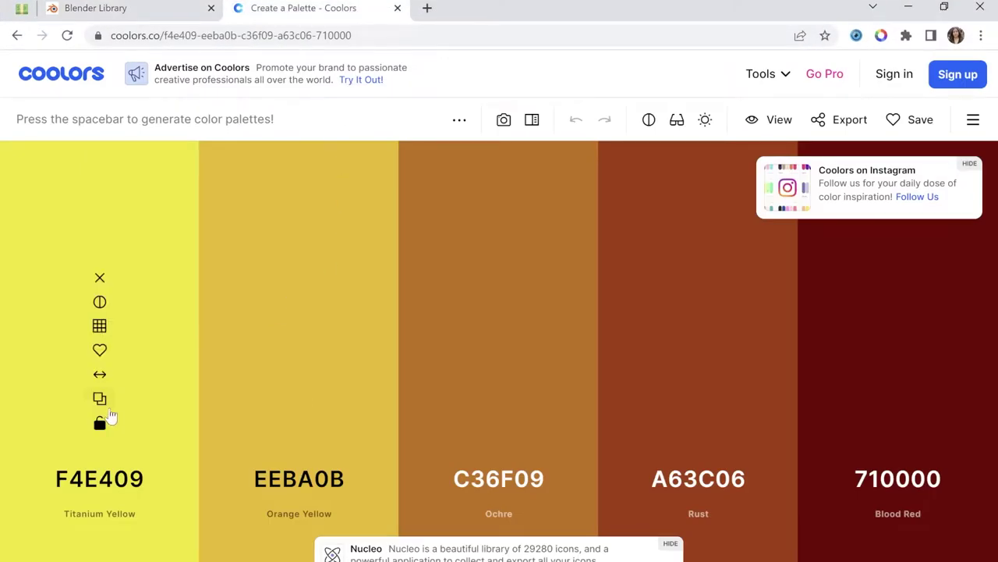
Copy hex F4E409 from Coolors' Titanium Yellow column and minimise the browser.
click(99, 398)
click(908, 8)
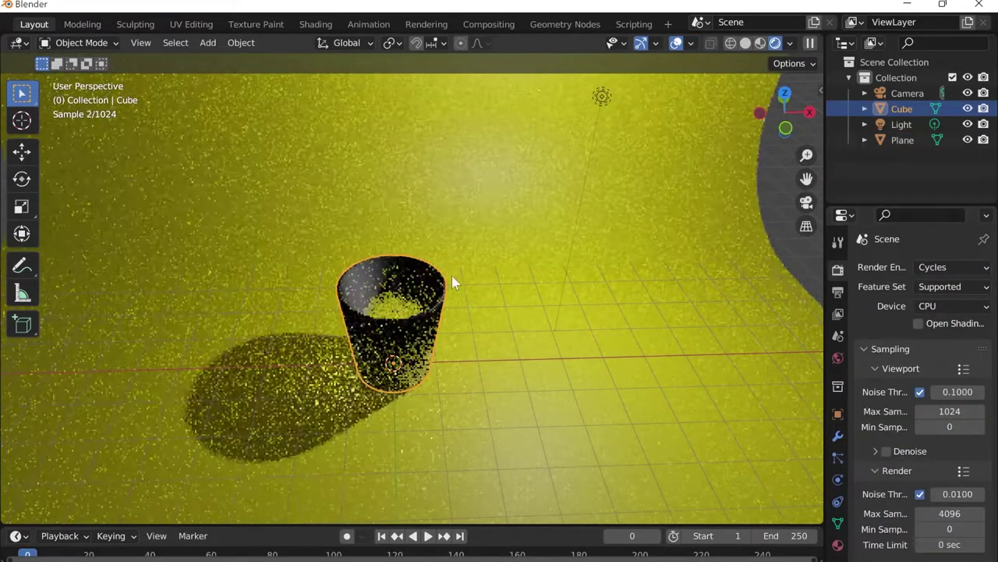
Set the cup's Glass BSDF roughness to 0.21 and IOR to 0.93, then orbit the rendered view.
shift+middle_drag(426, 336, 590, 304)
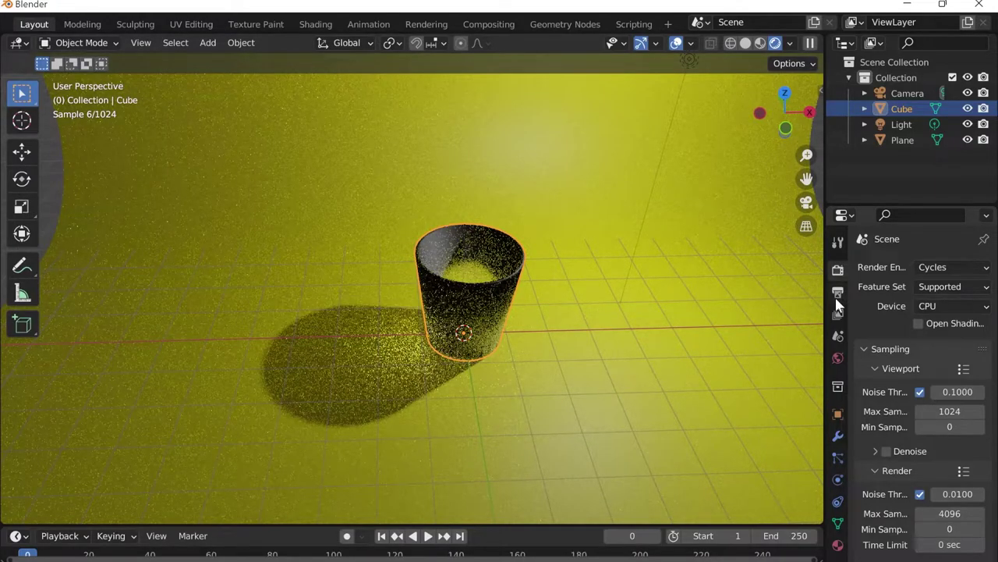
click(838, 545)
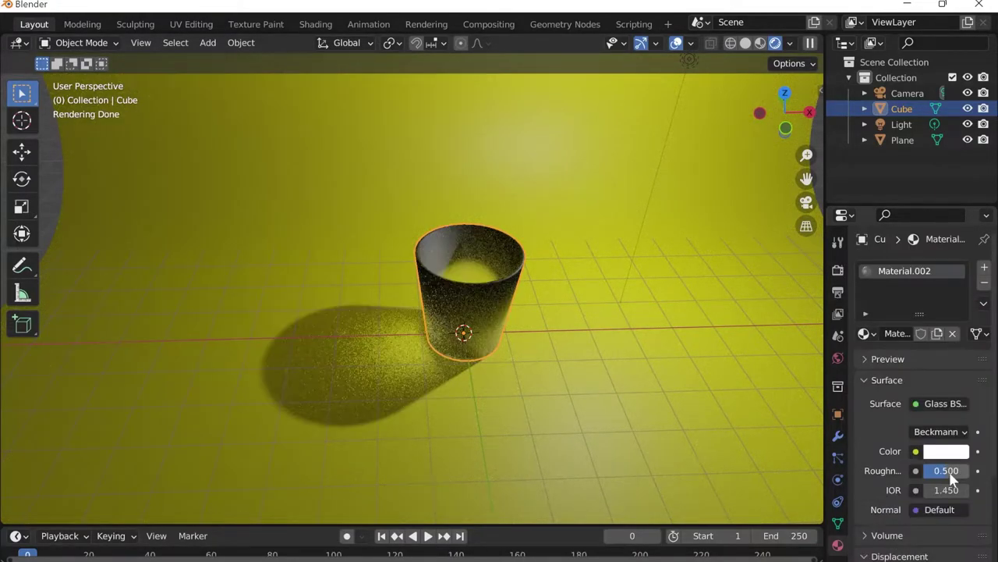
drag(947, 471, 940, 476)
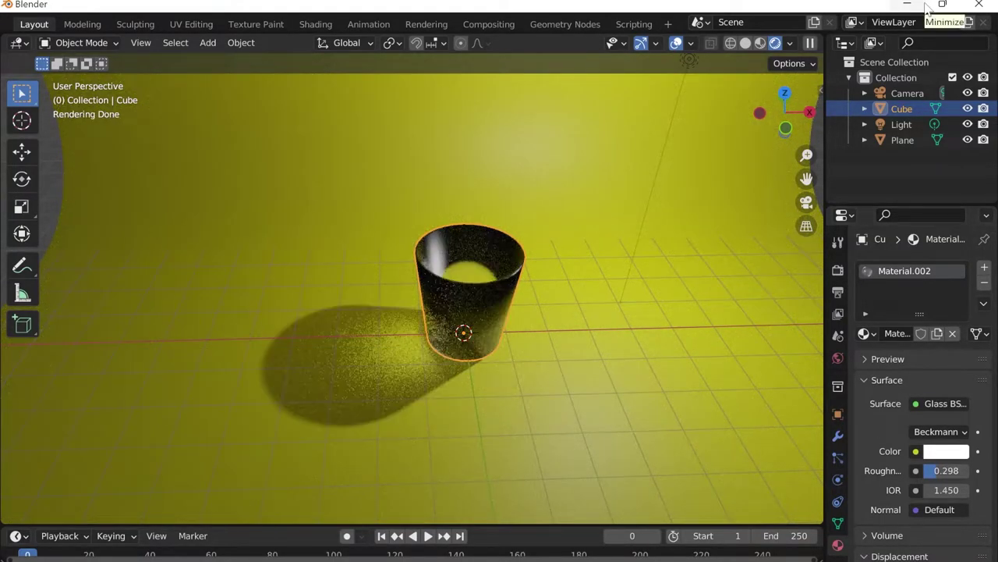
click(947, 470)
text(0.21)
key(Return)
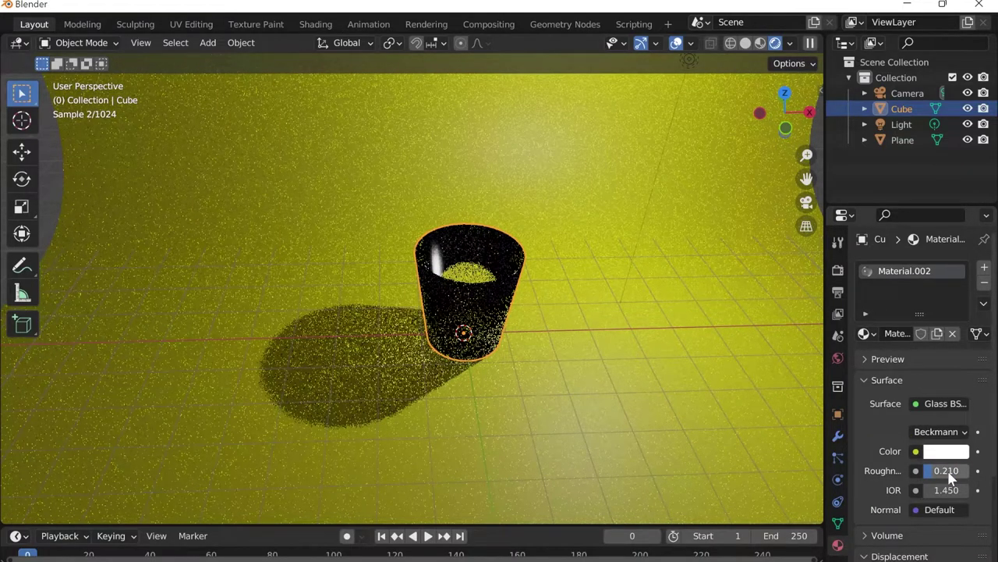
click(956, 490)
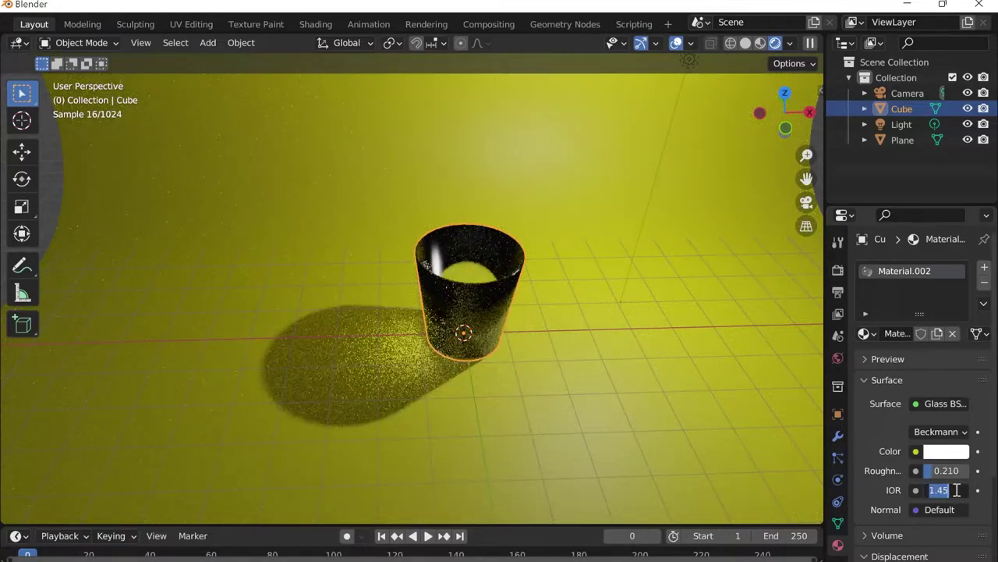
text(0.9)
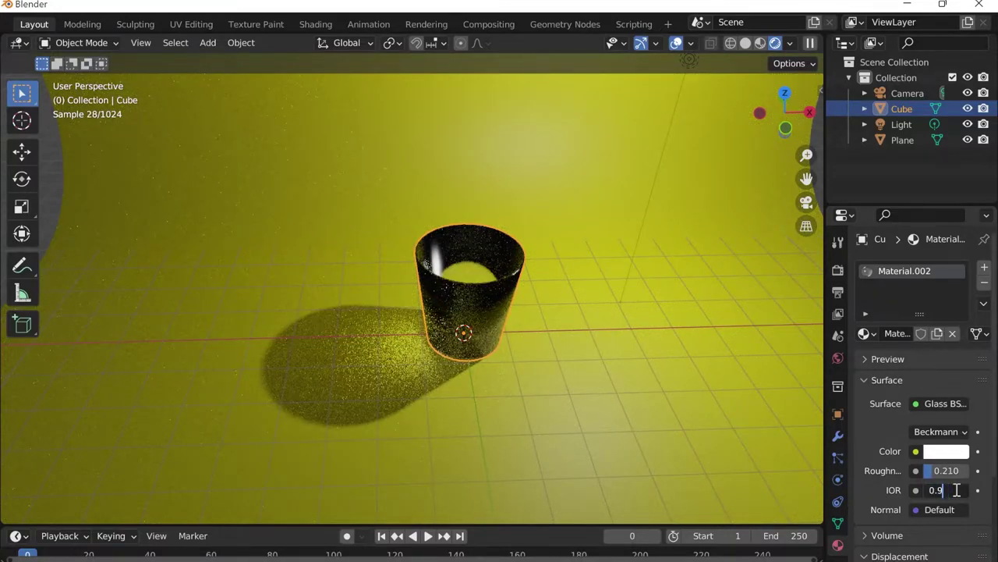
key(Return)
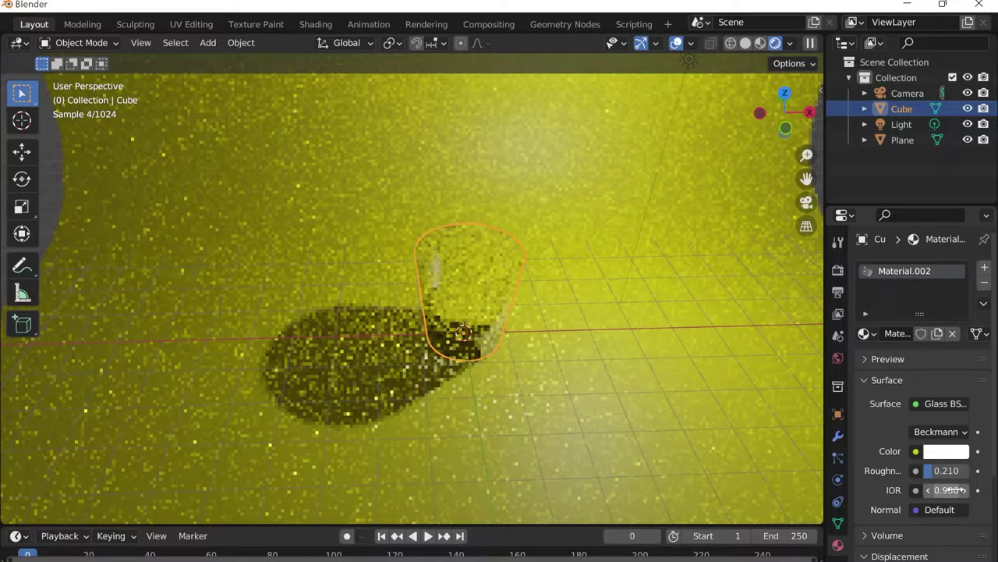
mouse_move(466, 410)
middle_down()
mouse_move(468, 419)
mouse_move(535, 408)
mouse_move(474, 411)
middle_up()
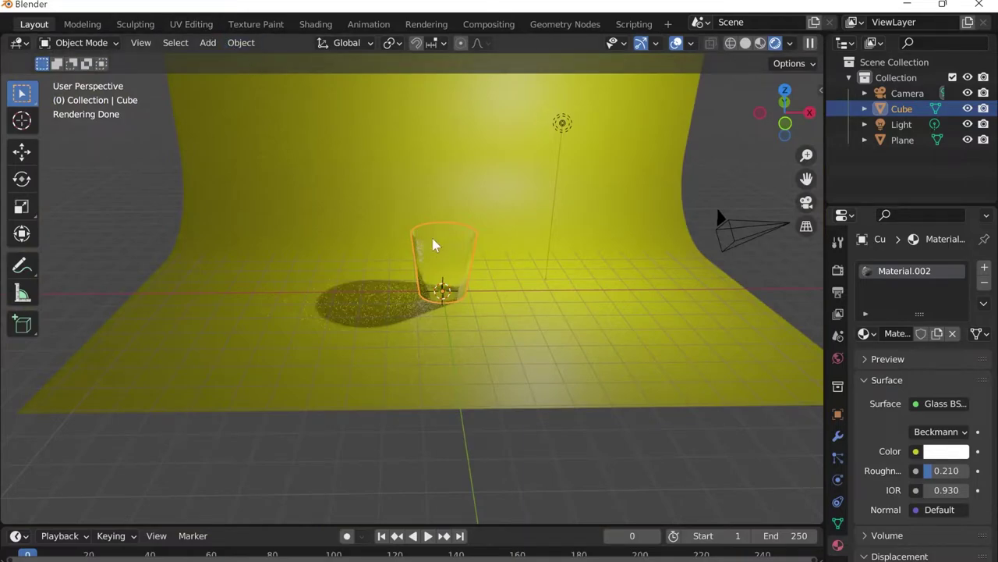
click(241, 42)
Add a Quick Liquid domain around the cup and raise it along Z.
mouse_move(279, 451)
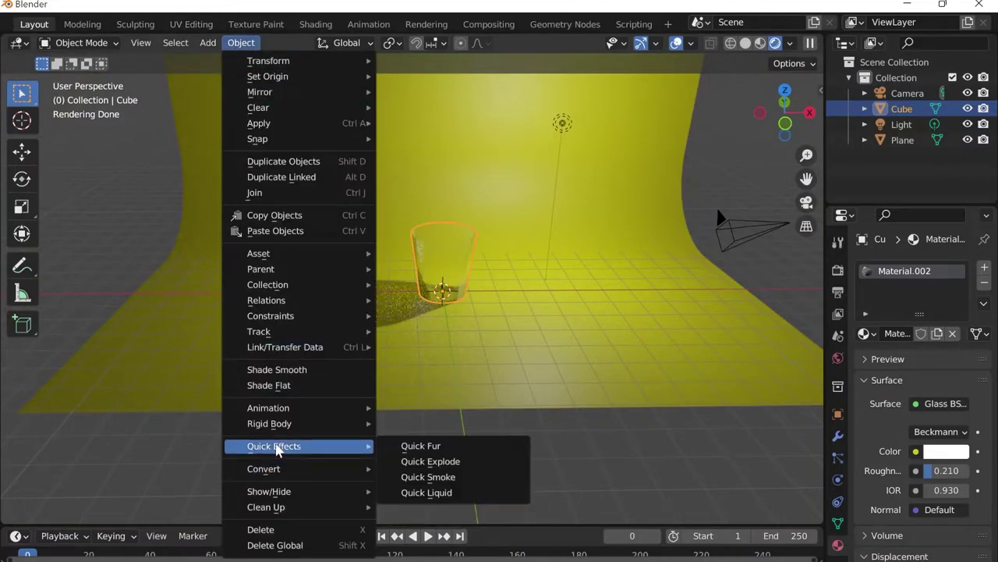
click(426, 492)
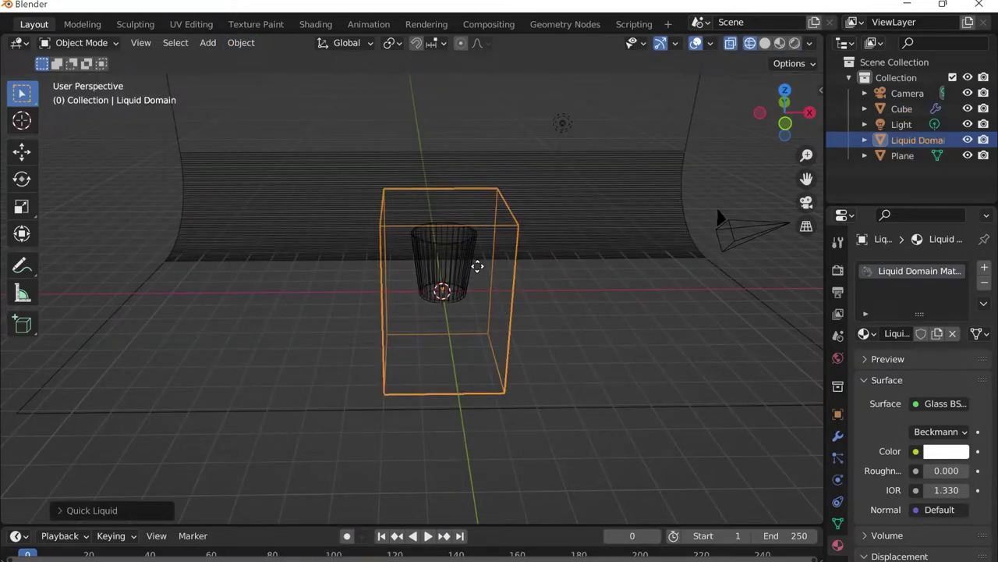
key(g)
key(z)
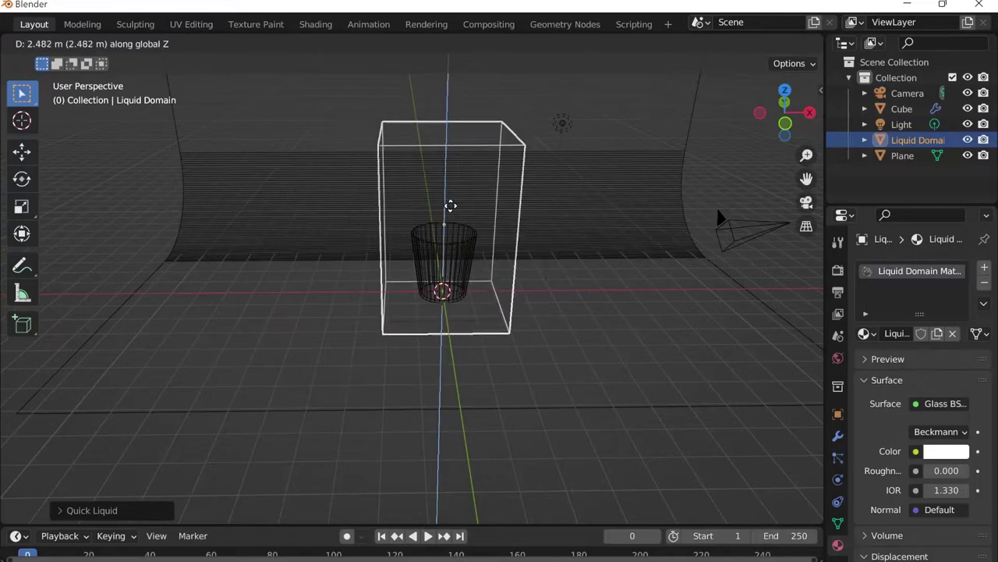
click(475, 190)
Switch to material preview and fine-tune the domain box's height along Z twice.
mouse_move(475, 194)
middle_down()
mouse_move(566, 383)
mouse_move(546, 286)
middle_up()
click(780, 43)
mouse_move(449, 259)
middle_down()
mouse_move(446, 307)
mouse_move(464, 269)
middle_up()
key(g)
key(z)
click(449, 266)
key(g)
key(z)
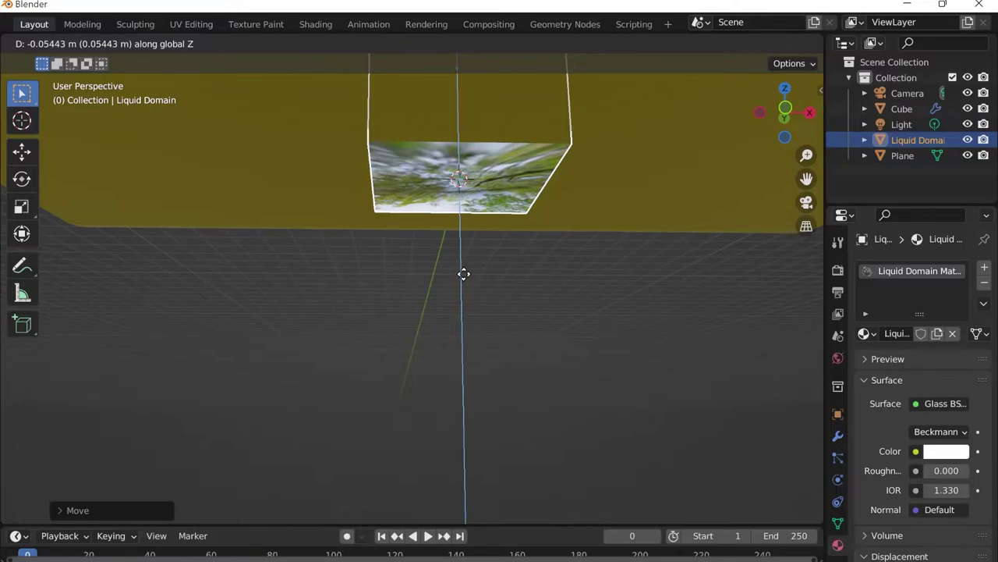
click(463, 272)
Switch the viewport to wireframe shading.
middle_drag(580, 196, 585, 117)
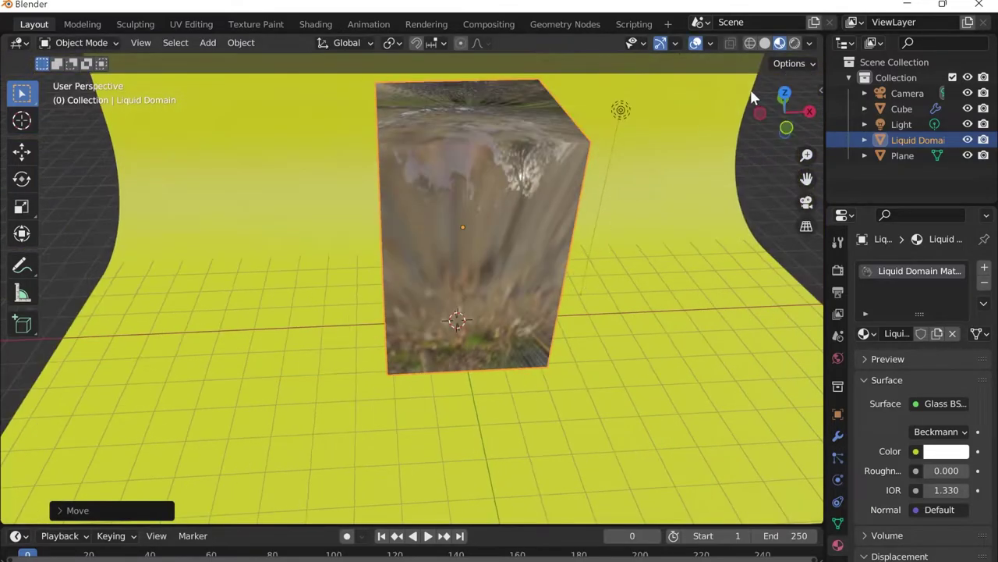
click(751, 44)
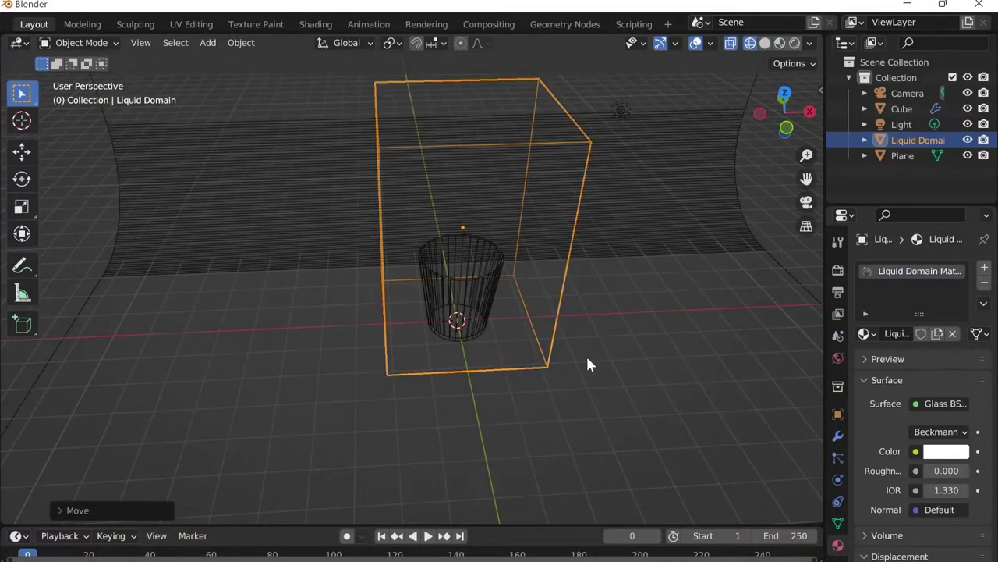
scroll(530, 324, down, 8)
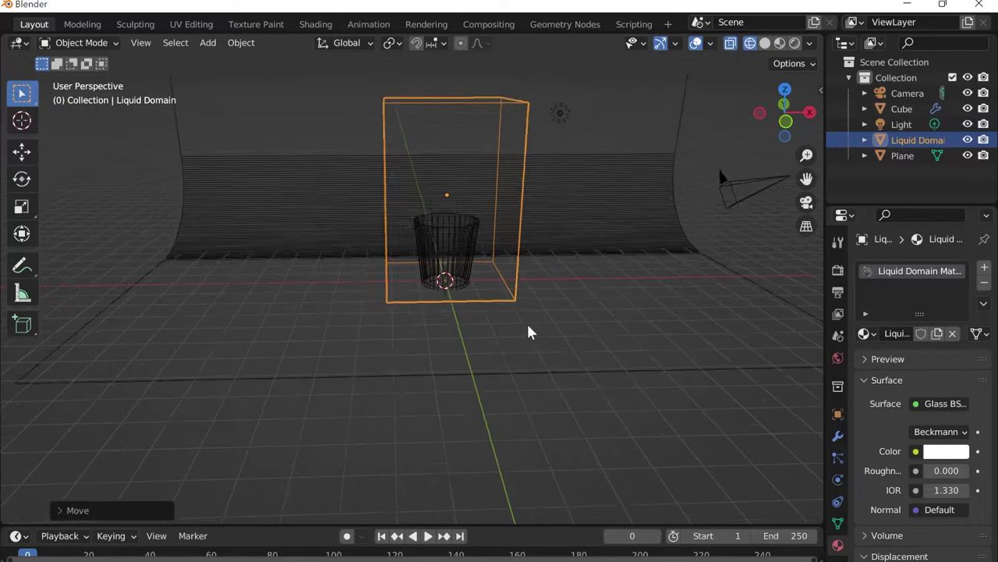
scroll(563, 327, up, 4)
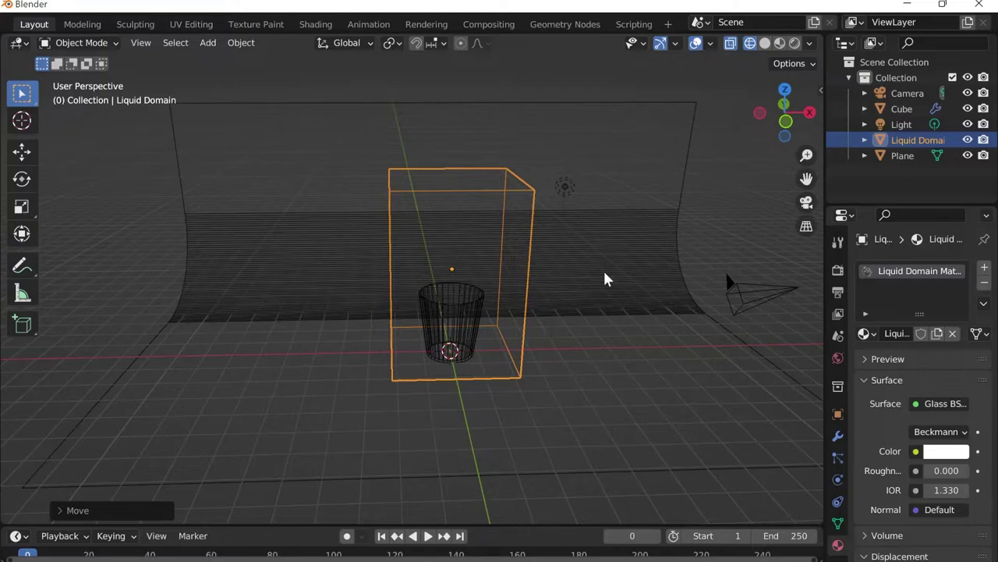
Add a UV sphere mesh to the scene.
click(441, 310)
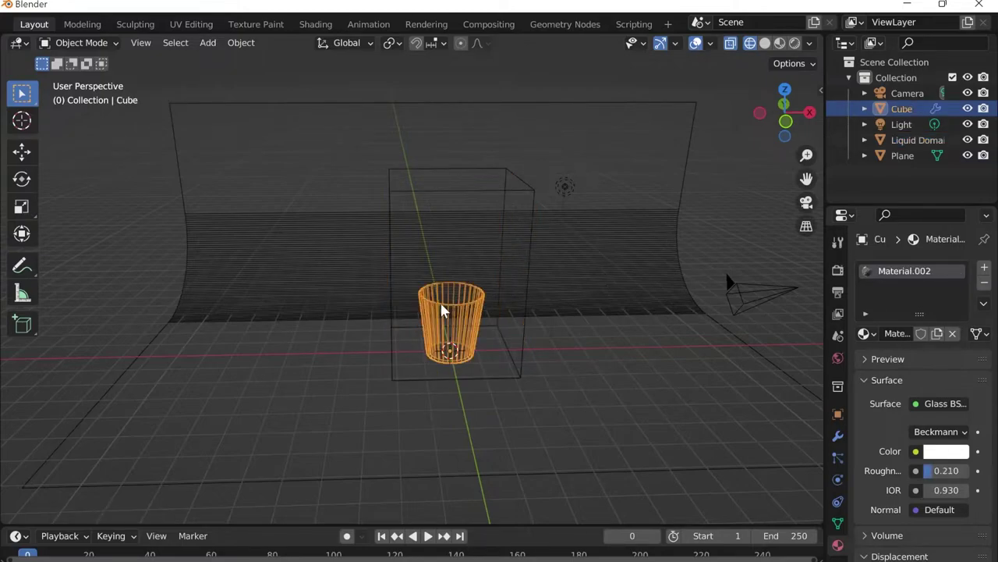
scroll(471, 337, up, 5)
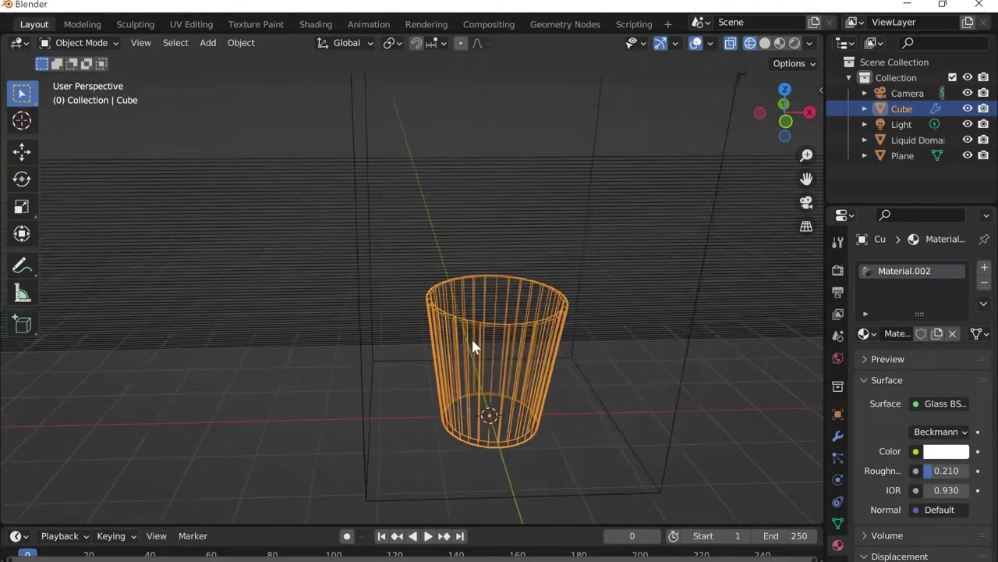
scroll(472, 339, down, 6)
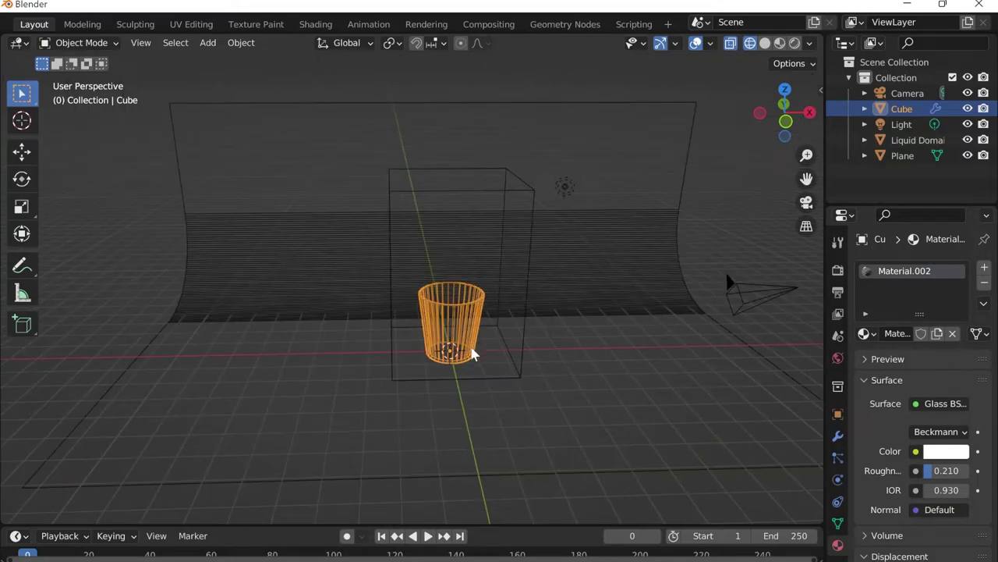
key(shift+a)
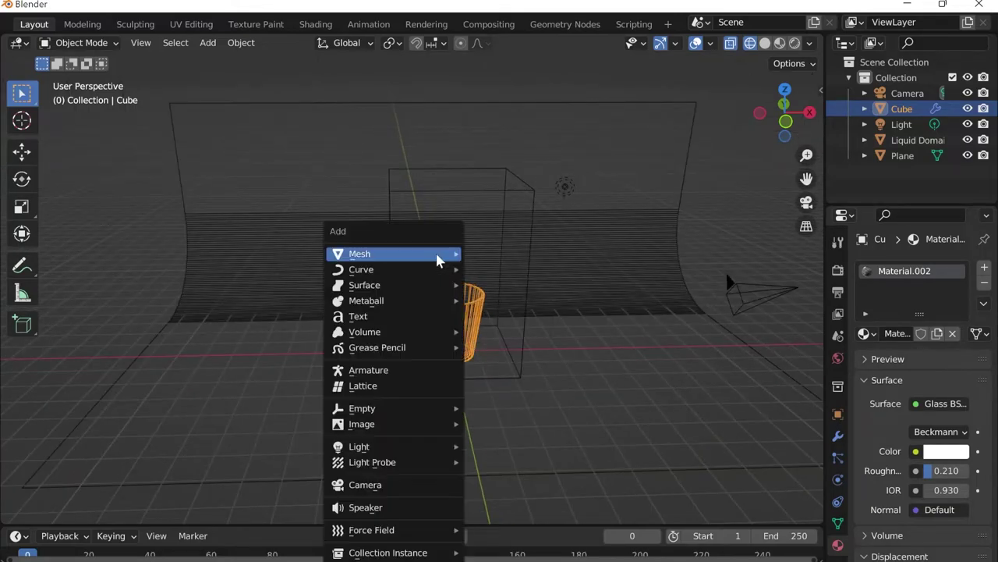
mouse_move(415, 261)
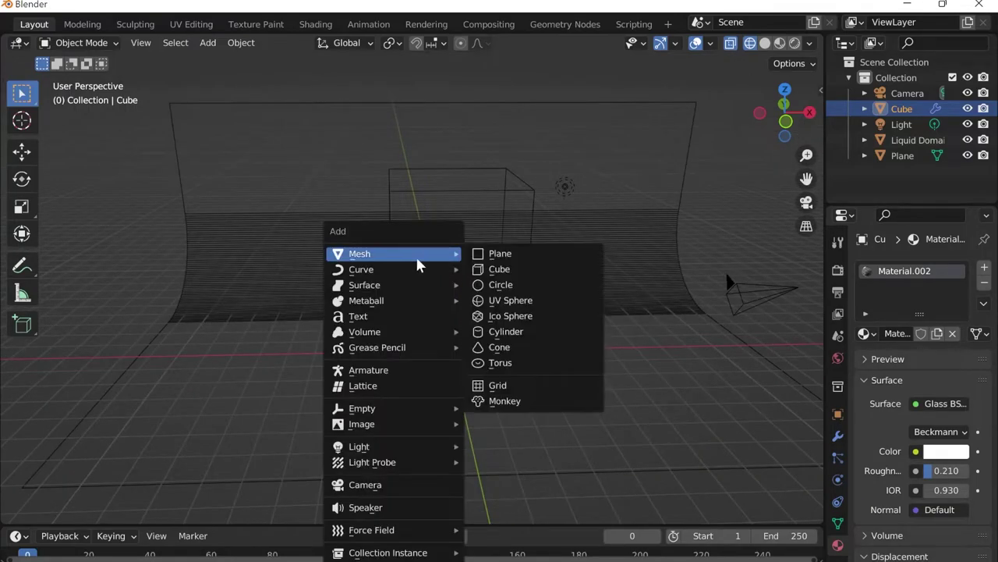
click(535, 301)
Raise the sphere above the cup, shrink it to about 0.71, and apply its scale.
key(g)
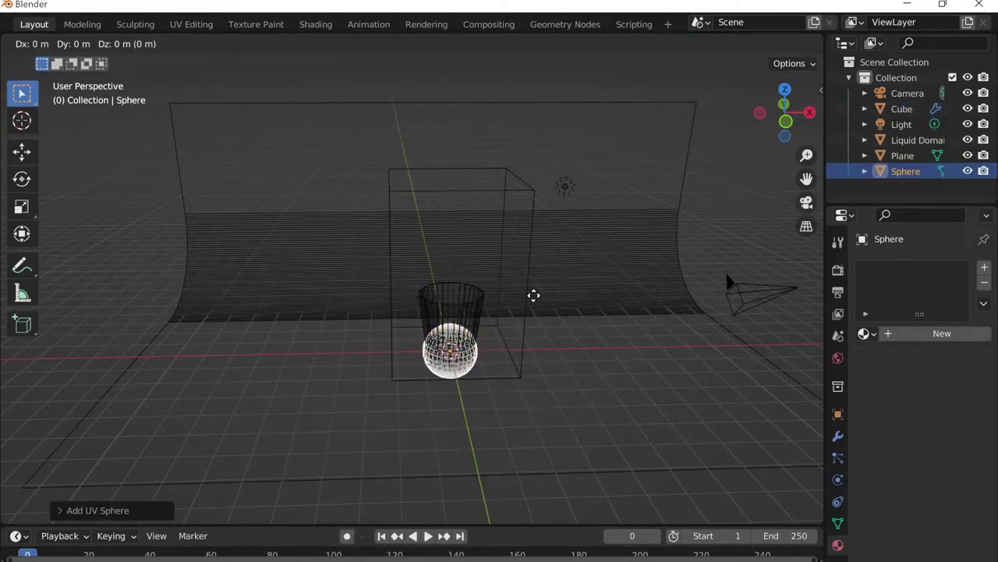
key(z)
click(552, 185)
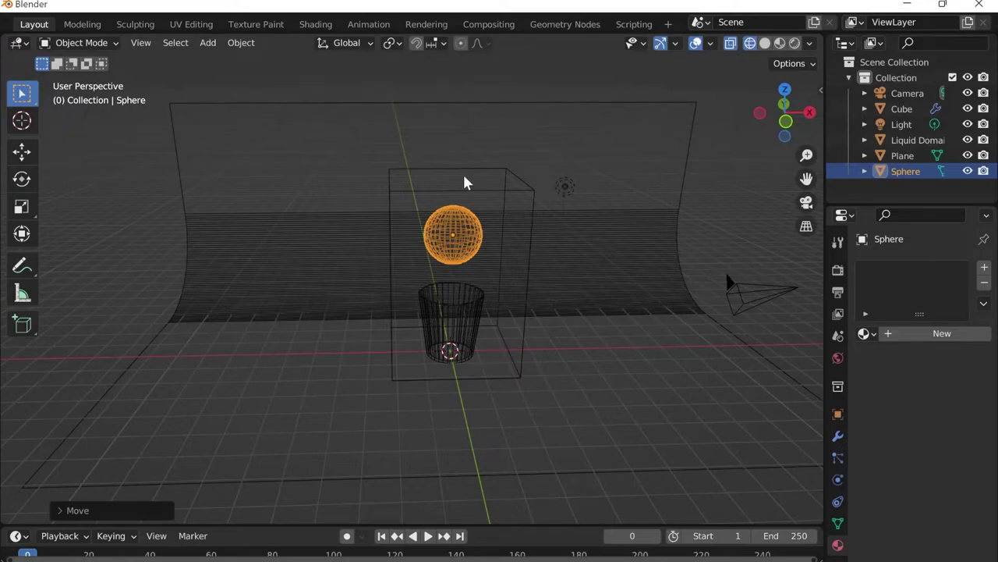
key(s)
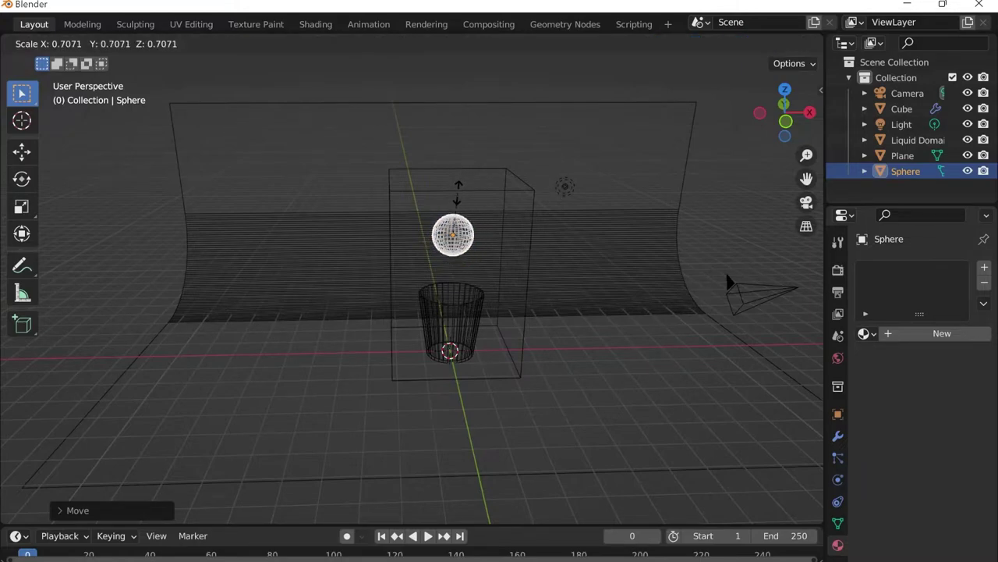
click(458, 200)
key(ctrl+a)
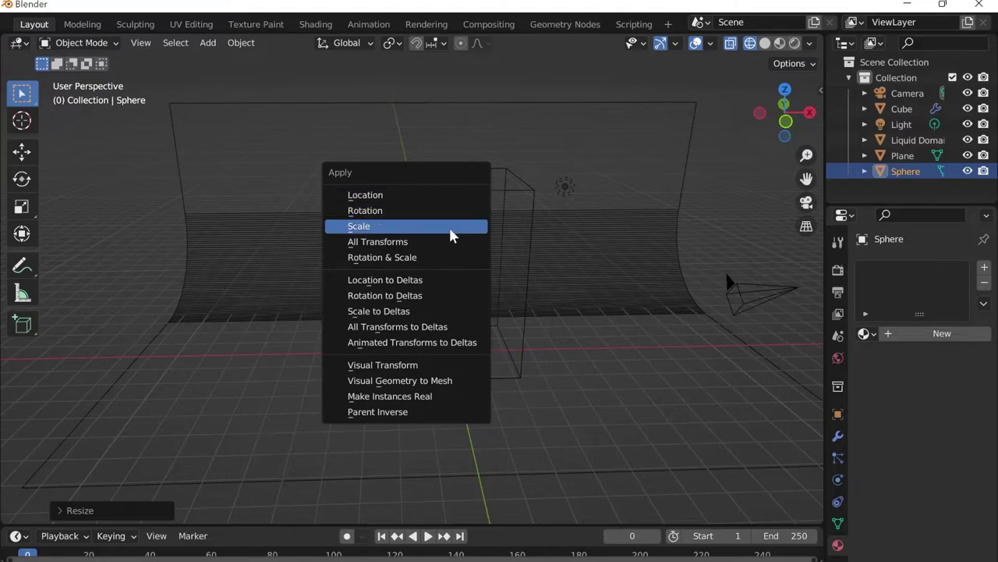
click(452, 227)
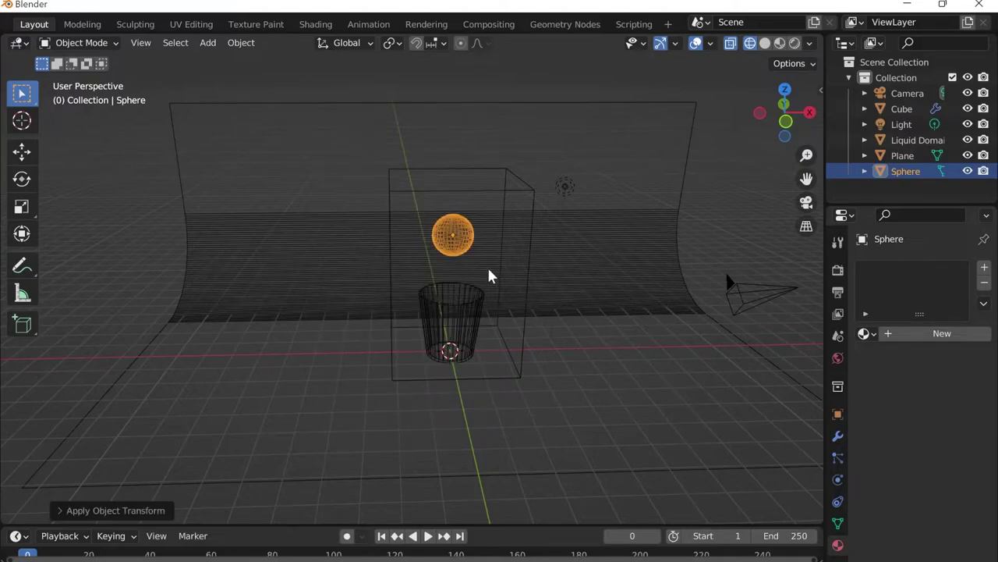
click(838, 479)
Give the sphere Fluid physics as a Flow object with Liquid flow type.
click(923, 353)
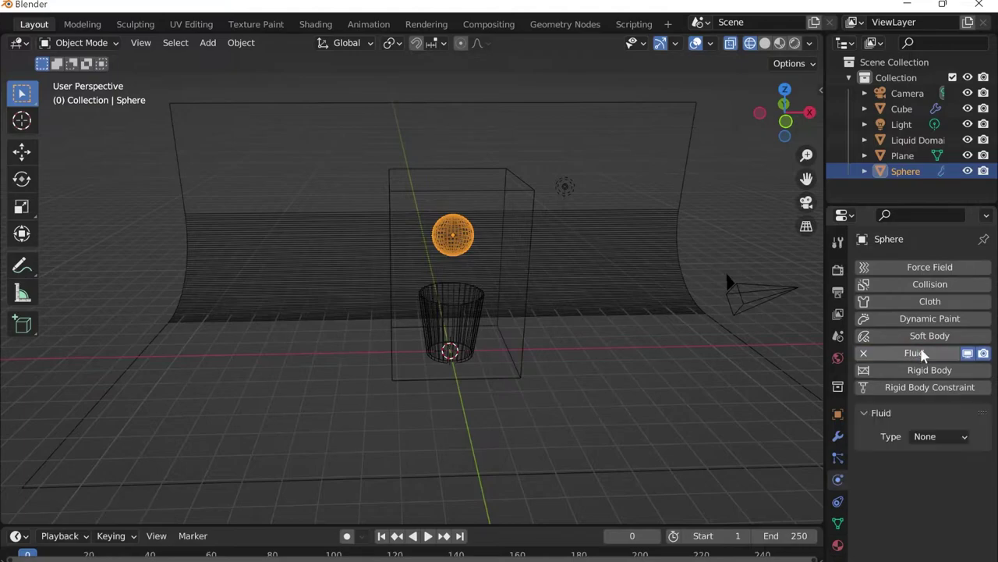
click(926, 437)
click(911, 488)
scroll(911, 476, down, 5)
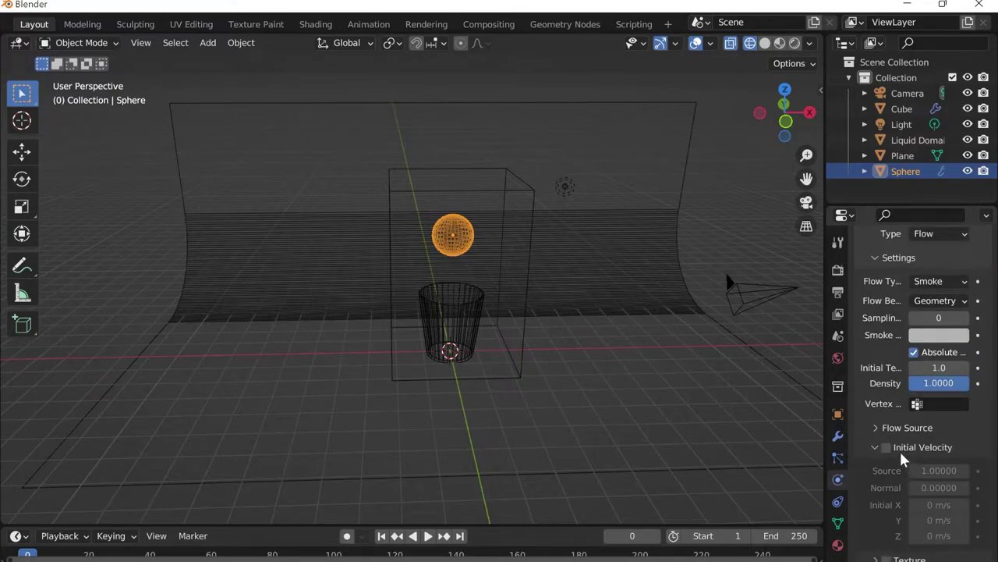
click(942, 280)
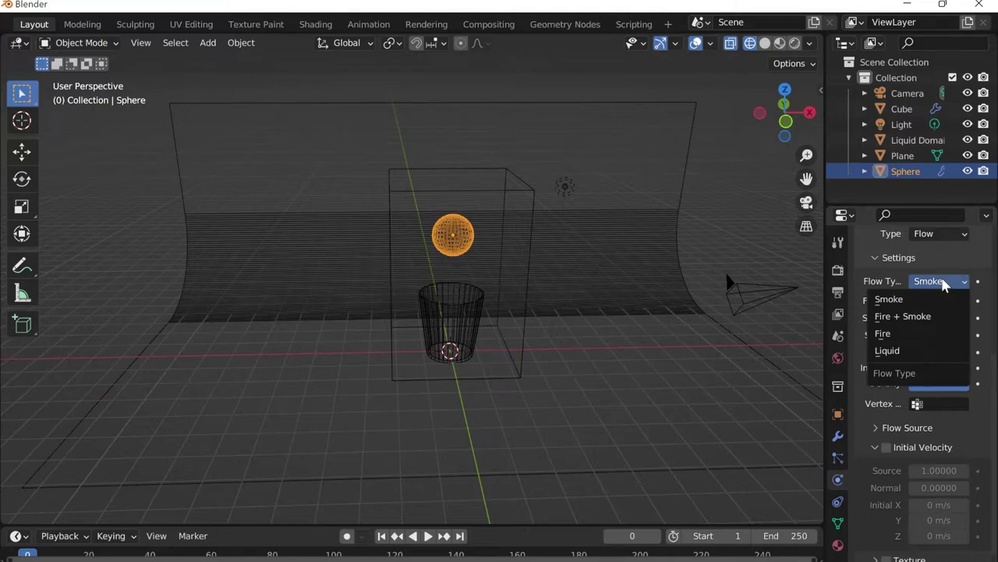
click(905, 353)
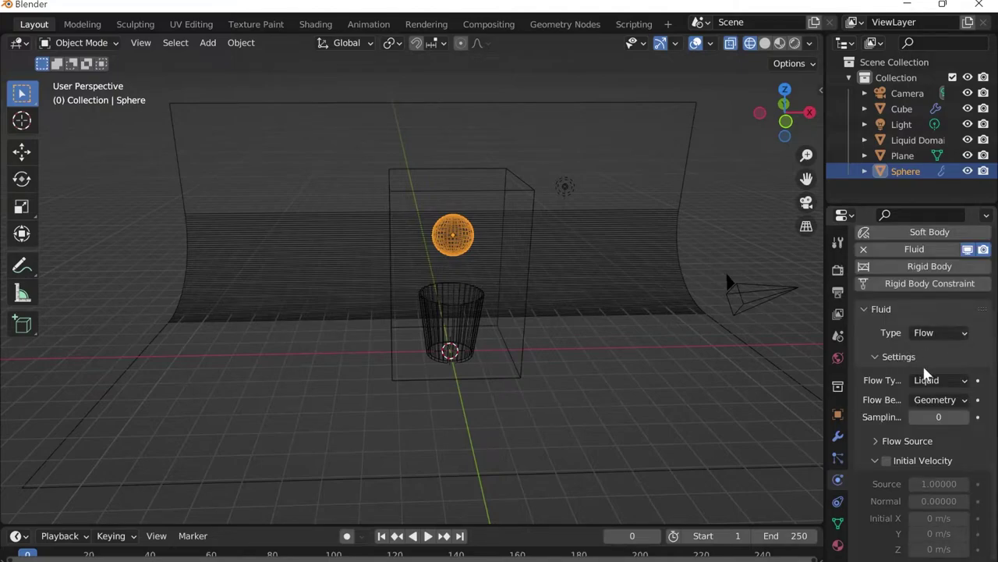
Make the cup a planar Fluid Effector with surface thickness 0.5.
click(457, 305)
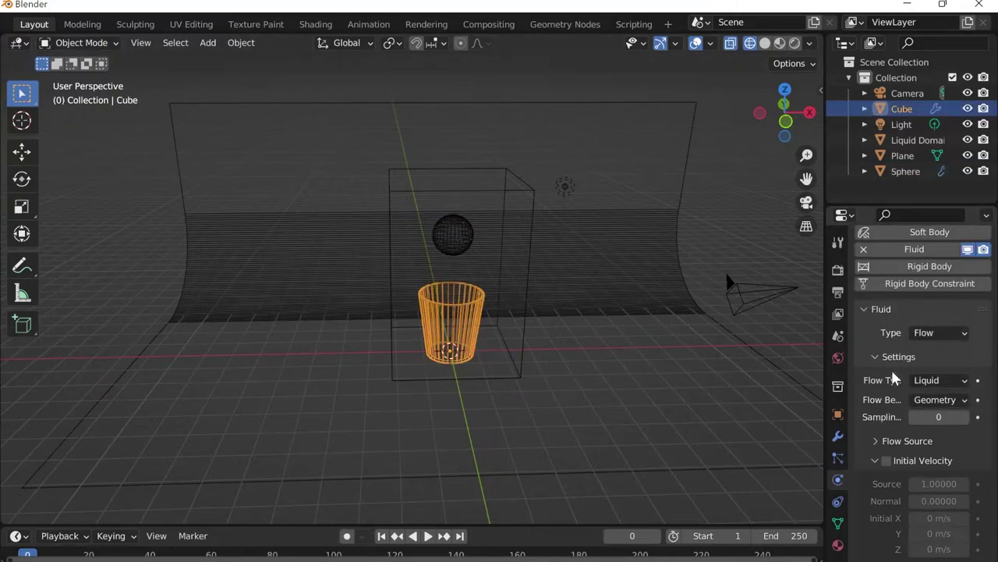
click(940, 332)
click(921, 404)
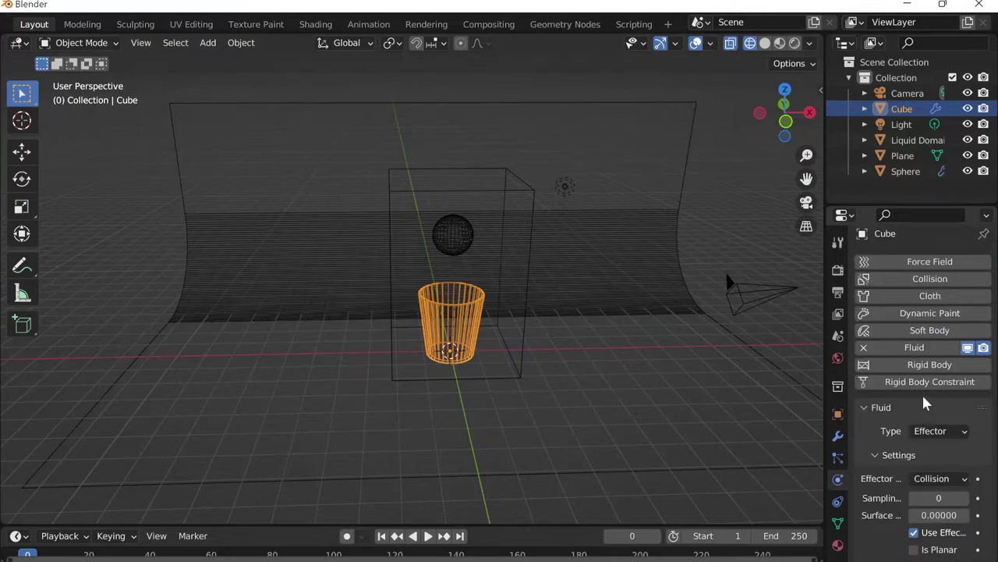
click(915, 549)
click(936, 516)
text(0.5)
key(Return)
click(482, 194)
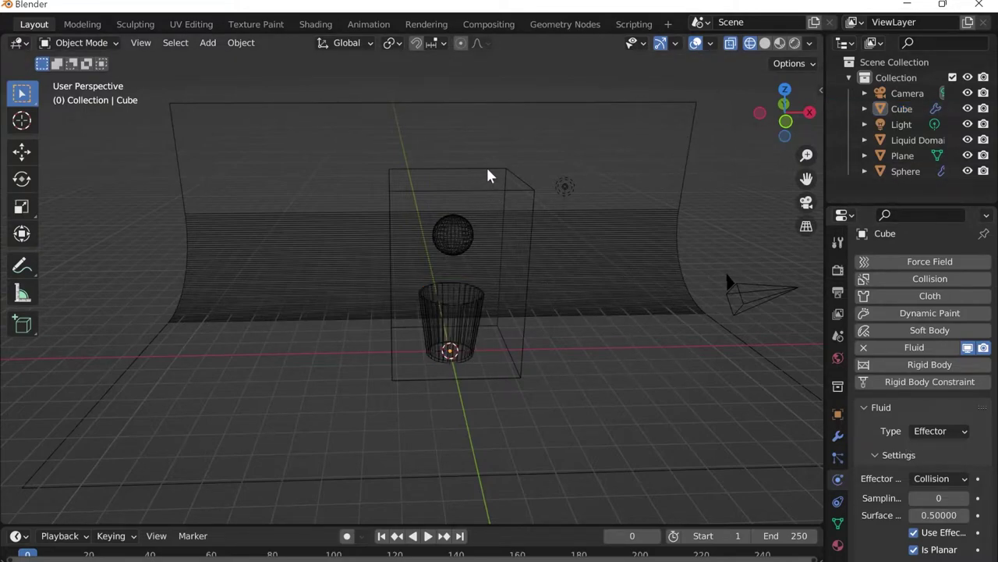
Set the liquid domain's resolution to 64 and enable its Mesh option.
click(490, 175)
scroll(929, 367, down, 5)
click(936, 310)
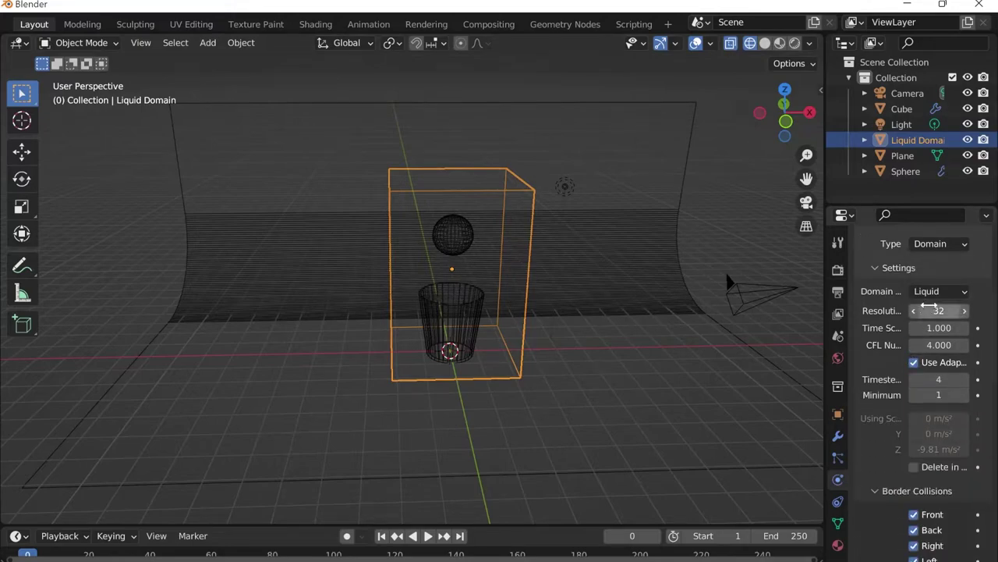
text(64)
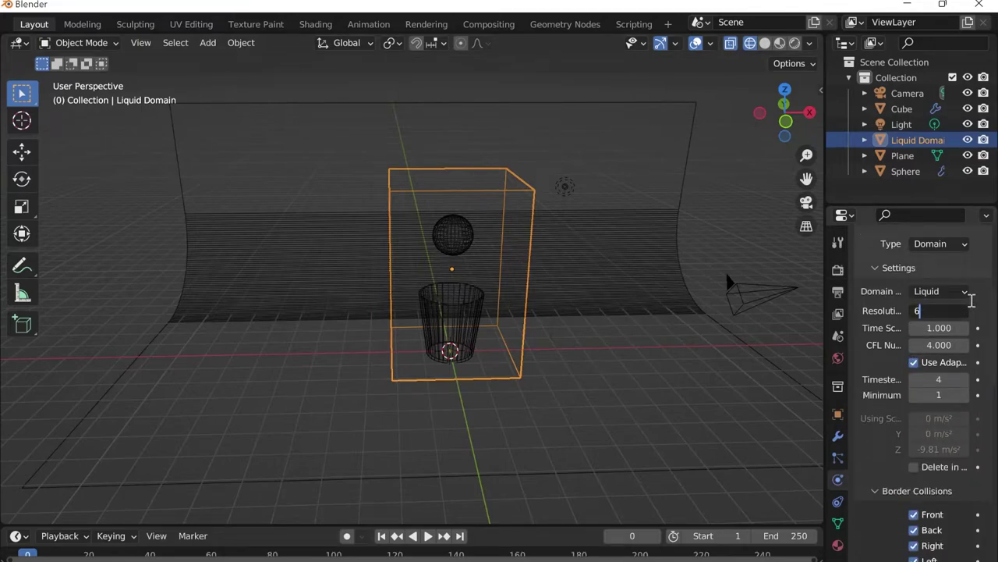
key(Return)
scroll(936, 320, down, 1)
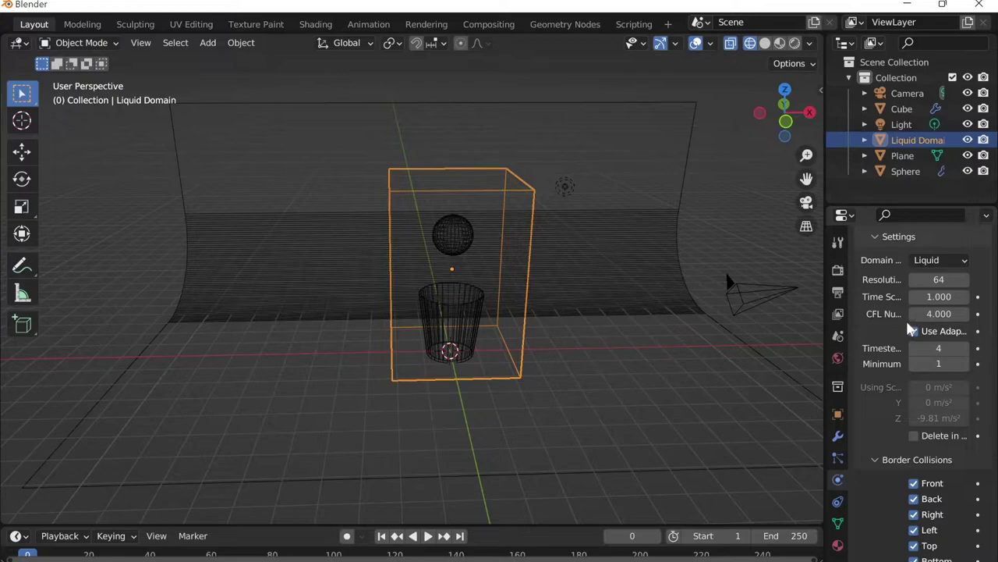
scroll(936, 279, down, 15)
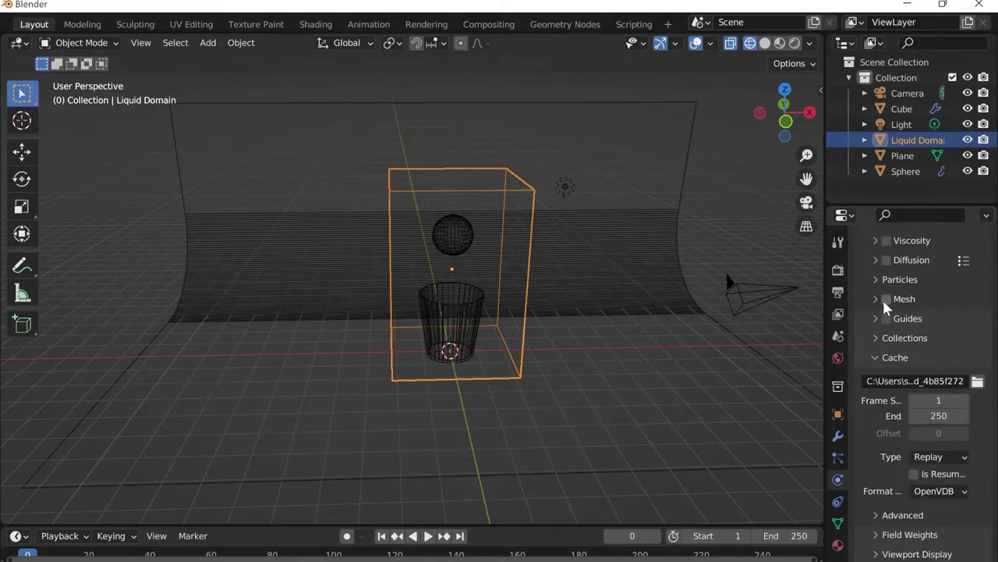
click(886, 301)
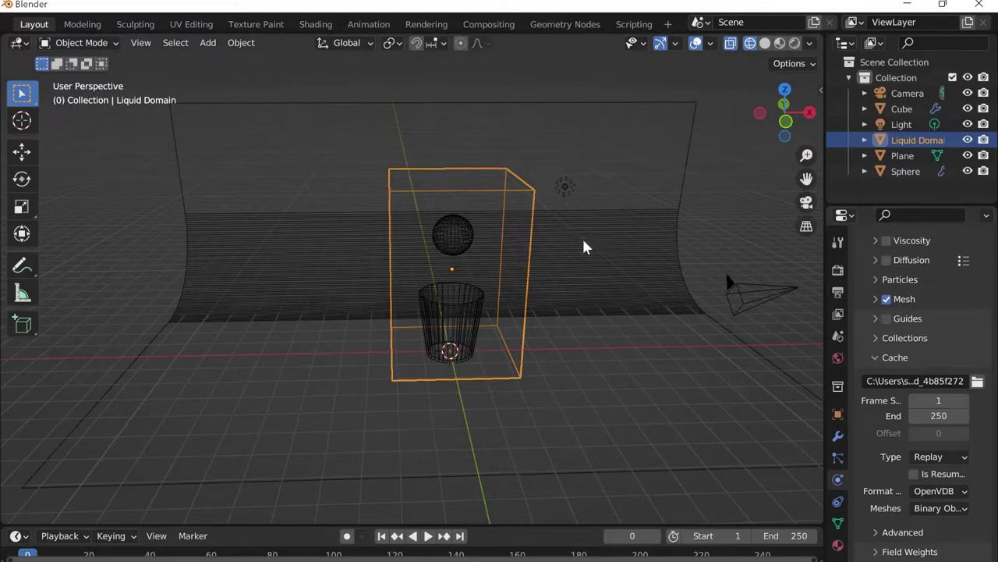
click(456, 229)
scroll(464, 232, up, 5)
Preview the scene in Rendered shading and orbit around the cup.
scroll(464, 232, down, 6)
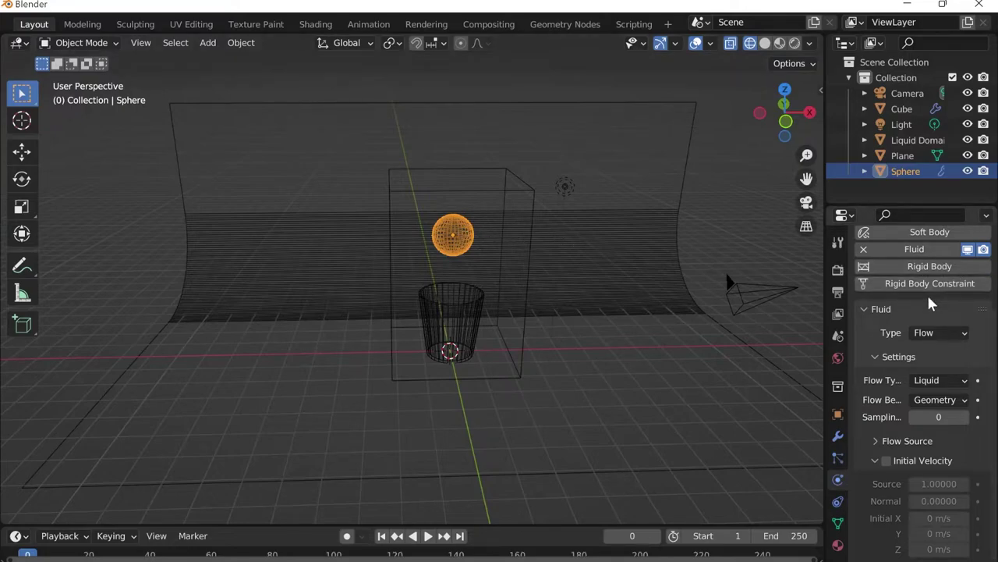
click(794, 43)
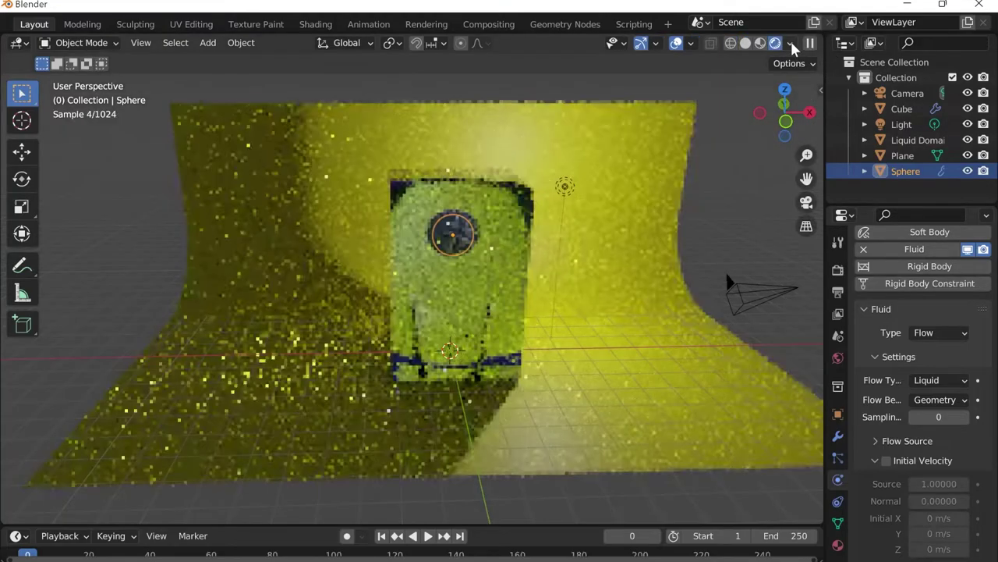
middle_drag(590, 160, 488, 230)
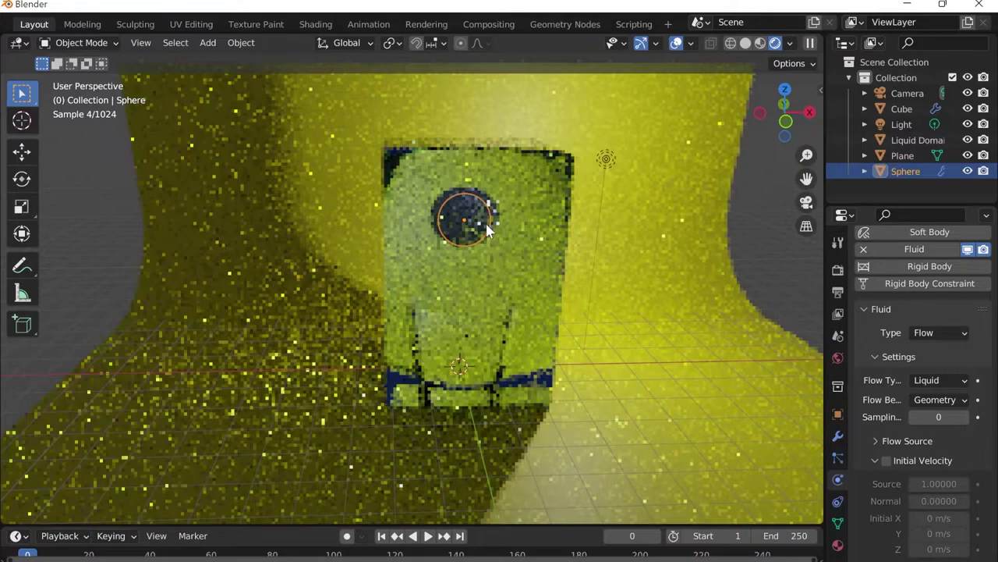
Return to wireframe view with X-ray off and show the sphere's Material properties.
click(745, 43)
click(731, 43)
click(749, 44)
click(731, 43)
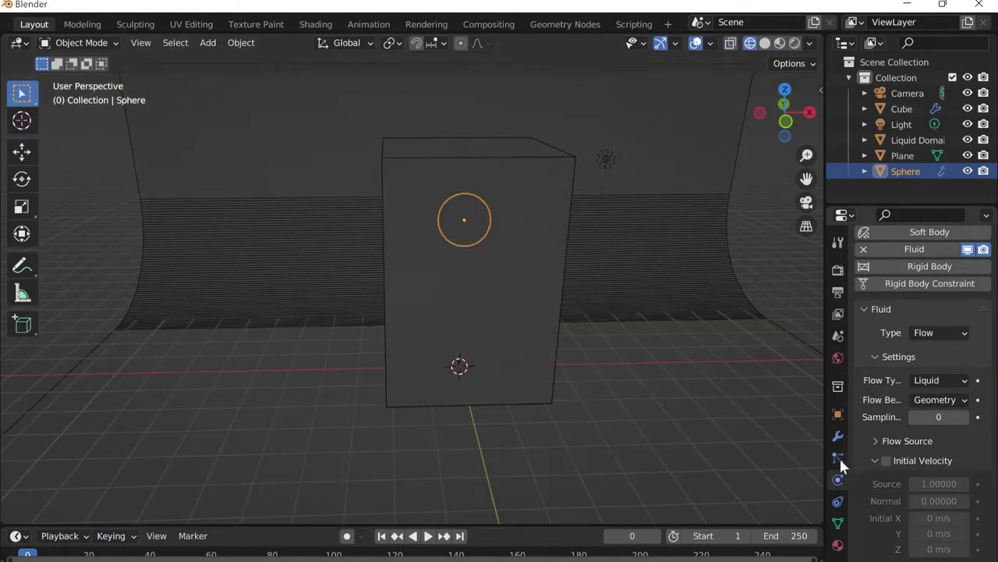
scroll(839, 460, down, 1)
click(837, 519)
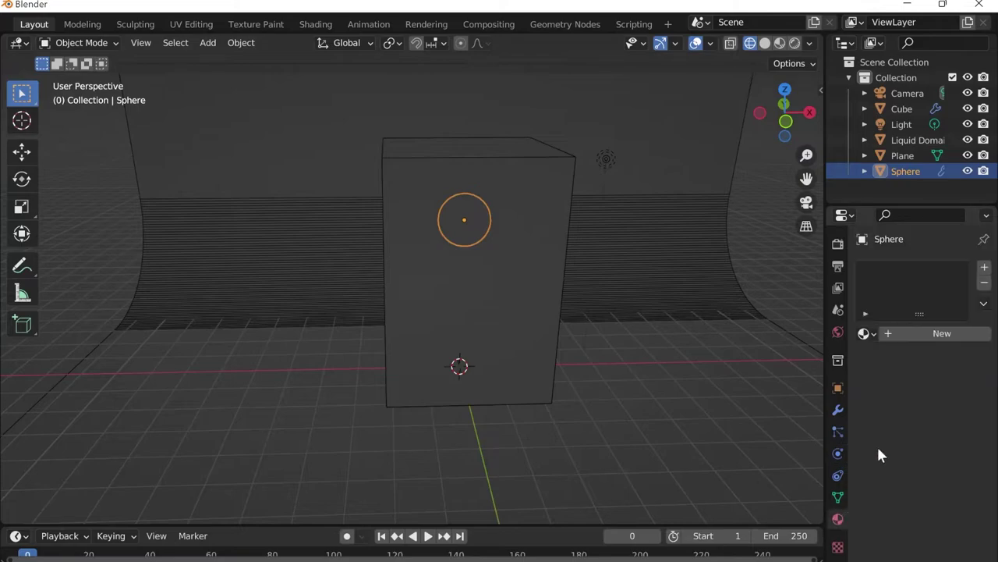
Create Material.003 on the sphere with white (FFFFFF) base colour, then show the domain's Physics settings.
click(914, 333)
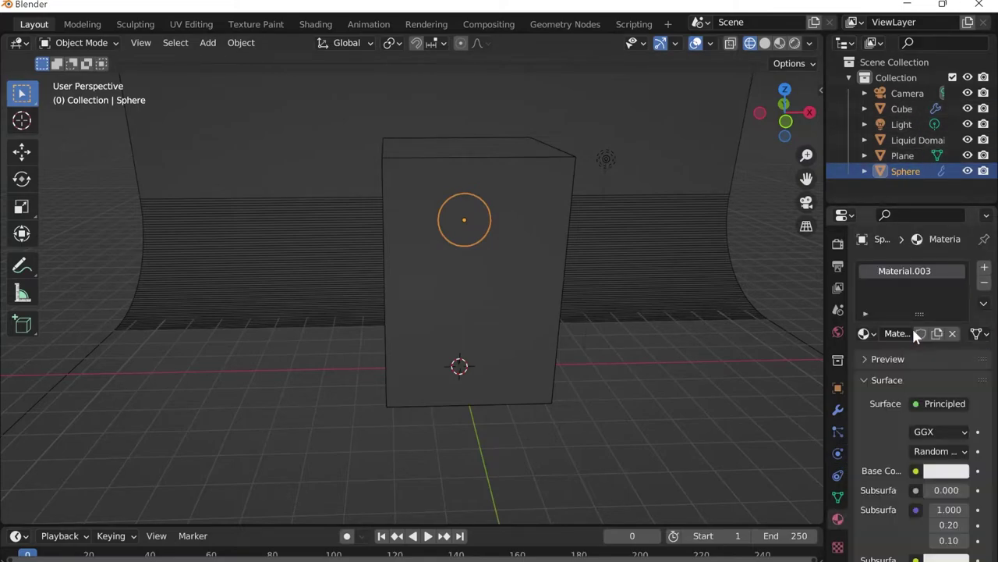
scroll(910, 335, down, 5)
scroll(932, 270, up, 3)
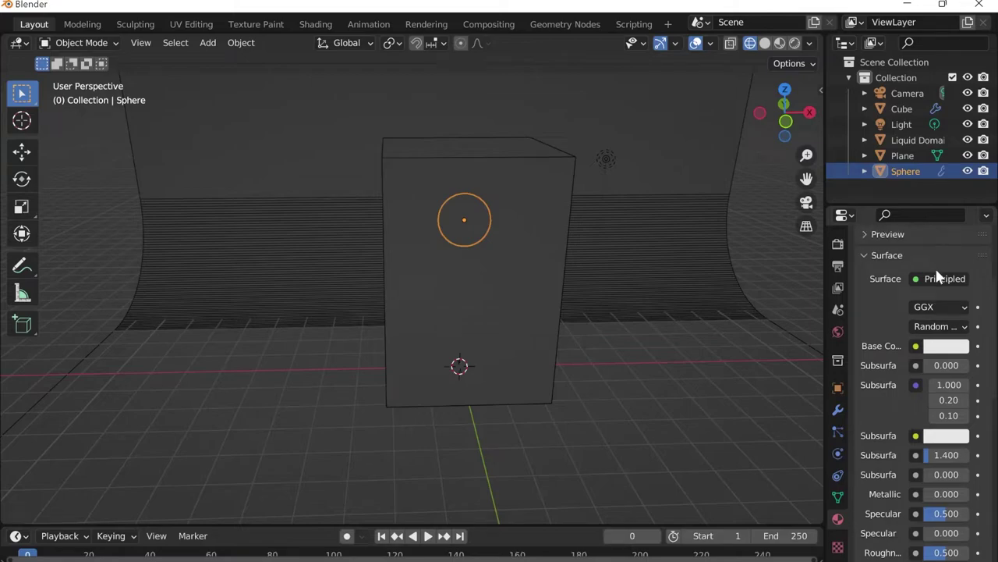
click(950, 348)
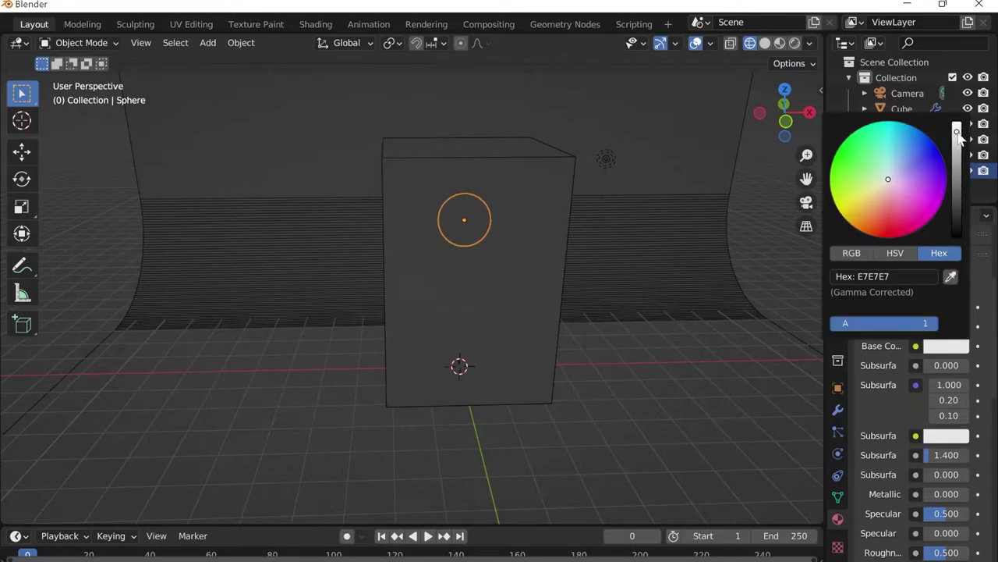
drag(957, 137, 957, 126)
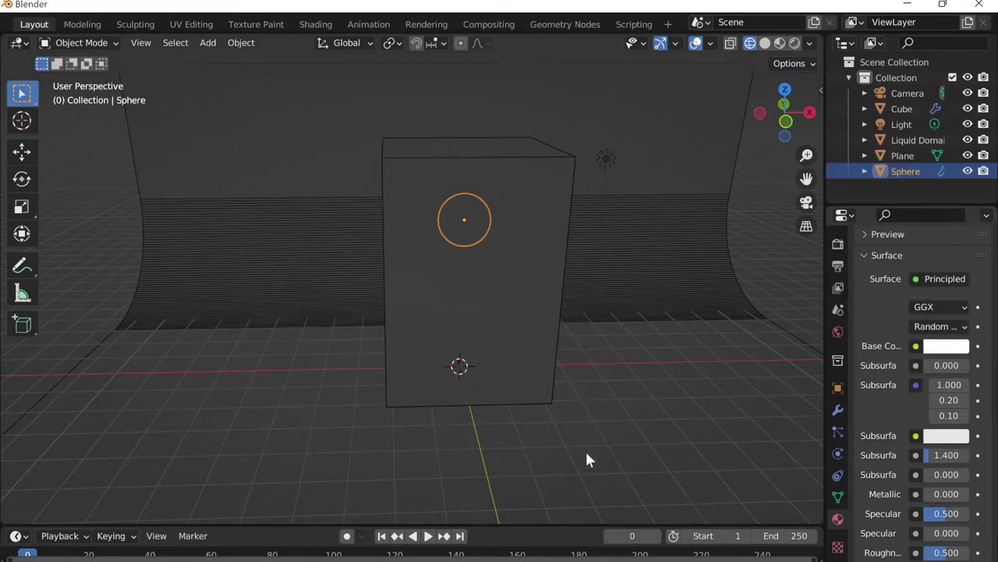
click(514, 263)
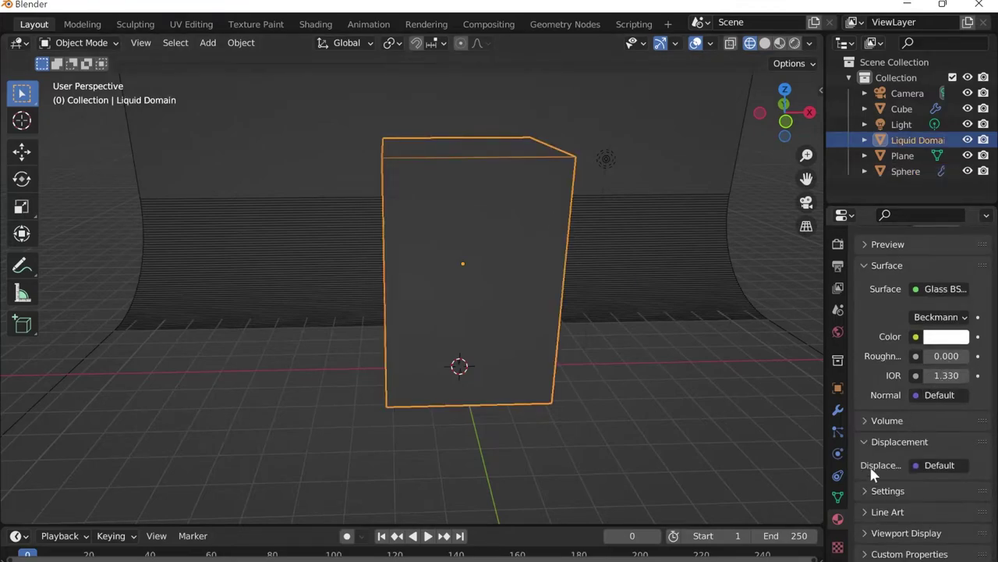
click(839, 454)
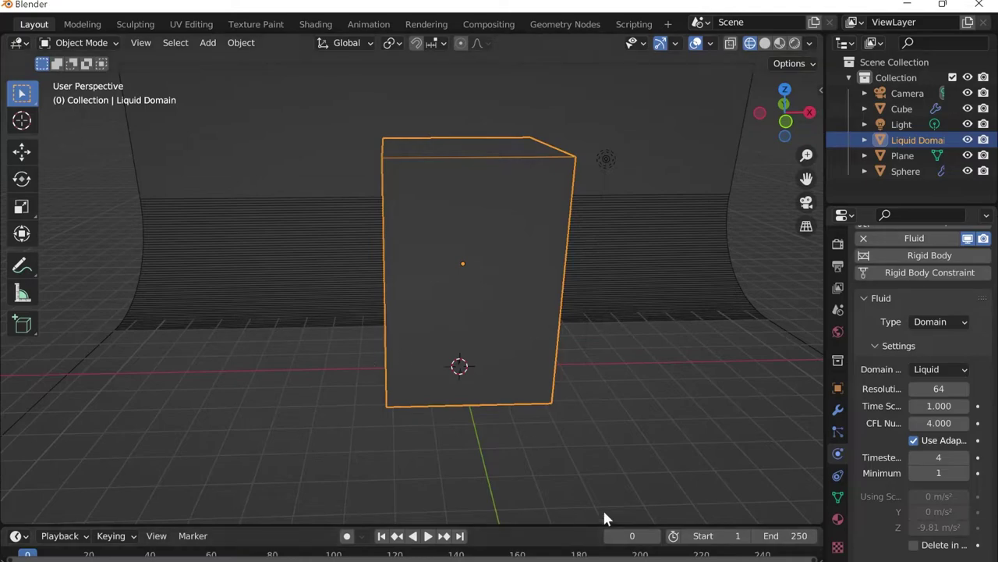
Keep the domain's fluid cache type on Replay.
scroll(920, 346, down, 8)
scroll(893, 352, down, 10)
click(940, 440)
click(939, 458)
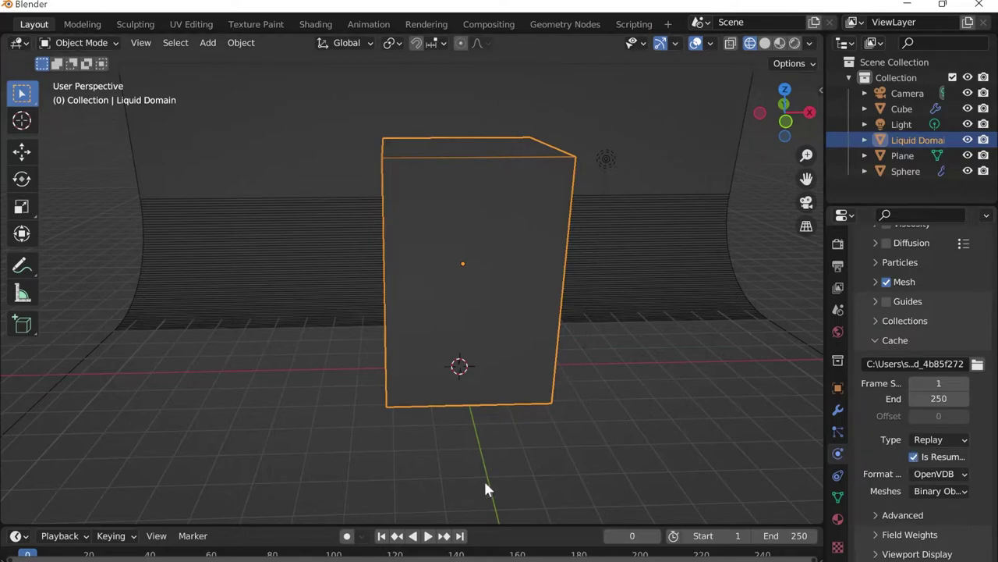
Save the scene as 82822.blend.
key(ctrl+s)
click(320, 507)
double_click(320, 507)
text(82822)
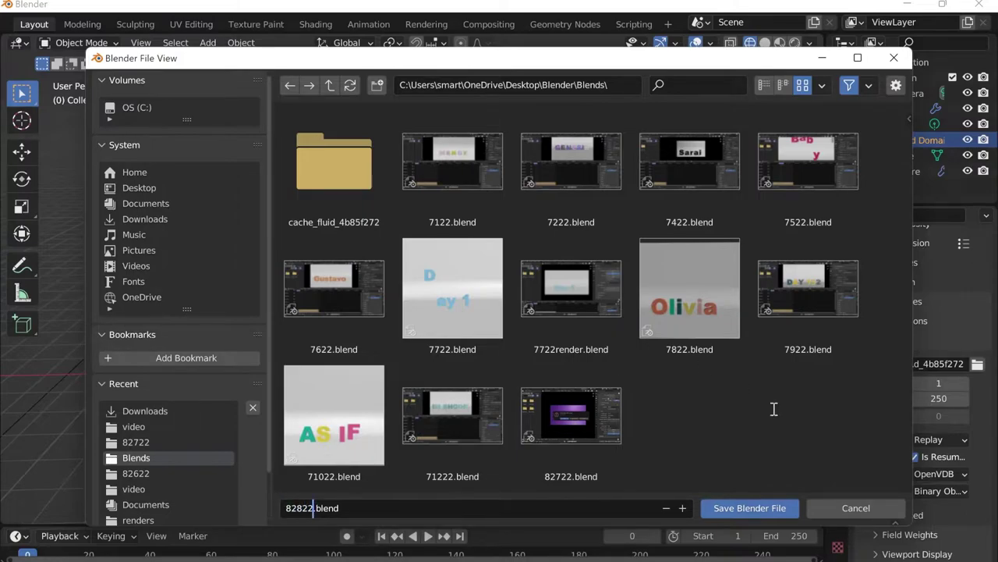
click(747, 508)
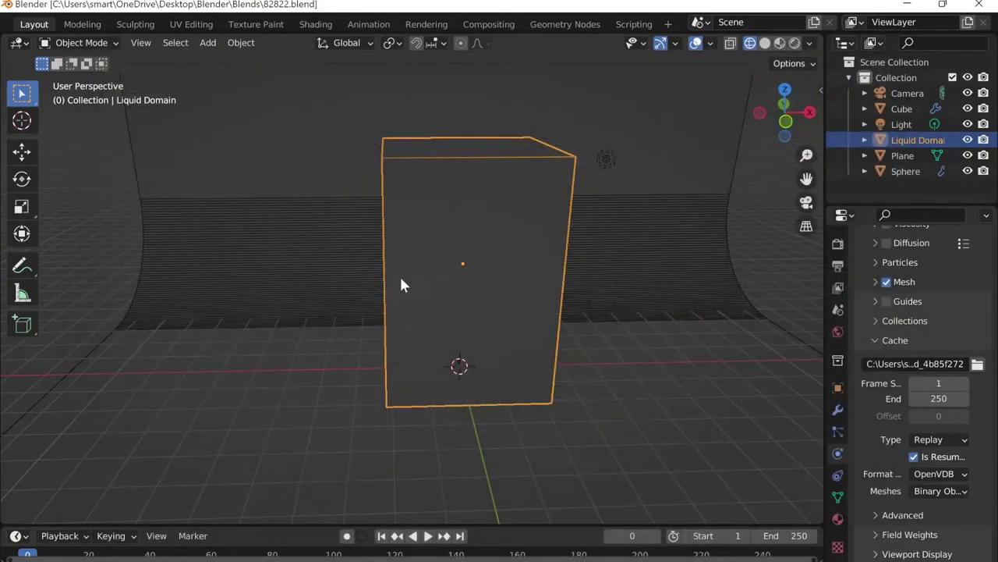
Play the liquid simulation to frame 60, then view it zoomed in with Rendered shading.
click(427, 536)
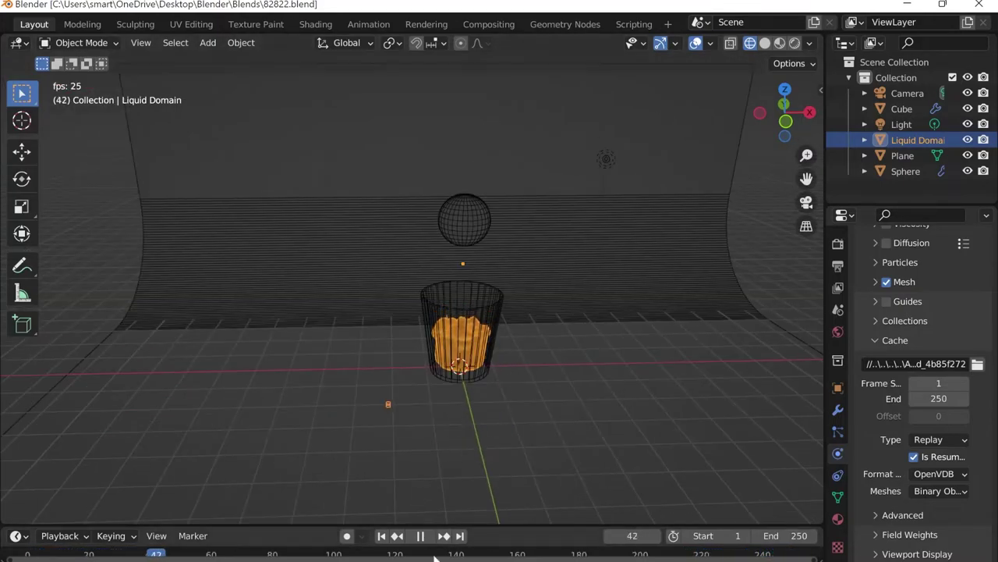
click(421, 535)
click(793, 44)
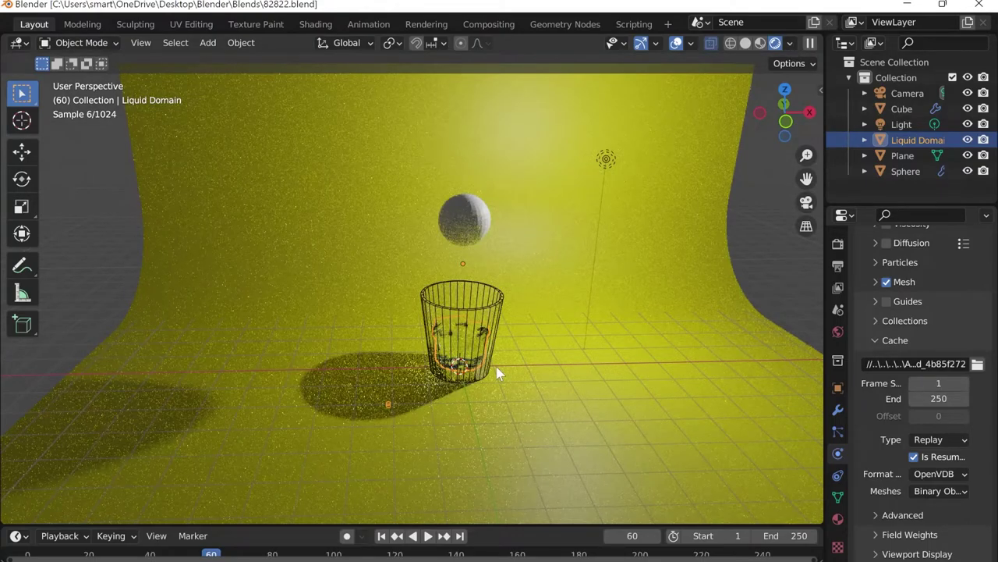
scroll(500, 373, up, 1)
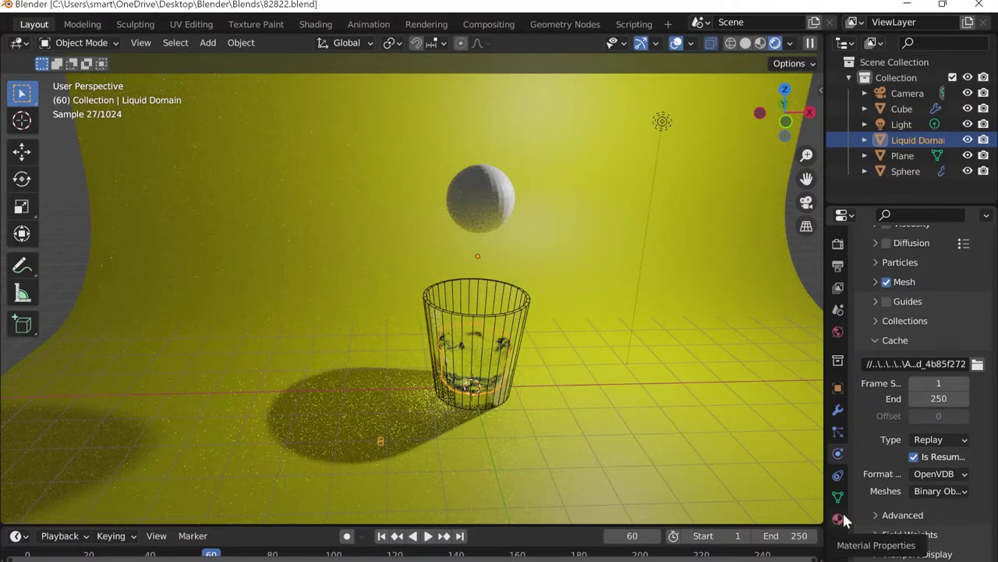
Switch the liquid's surface shader to Principled BSDF and apply Shade Smooth.
click(838, 519)
click(940, 352)
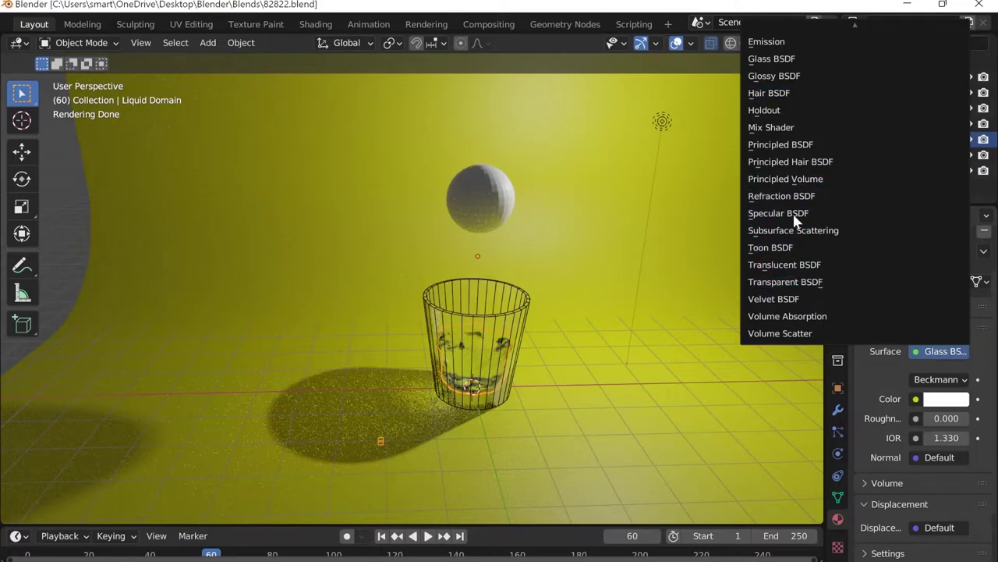
click(794, 143)
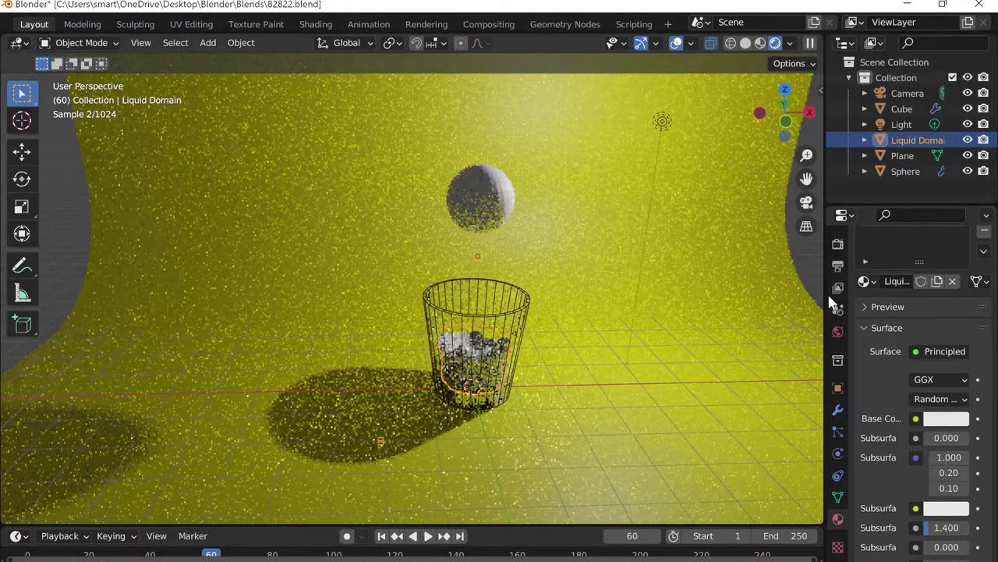
scroll(871, 408, down, 2)
scroll(526, 374, up, 2)
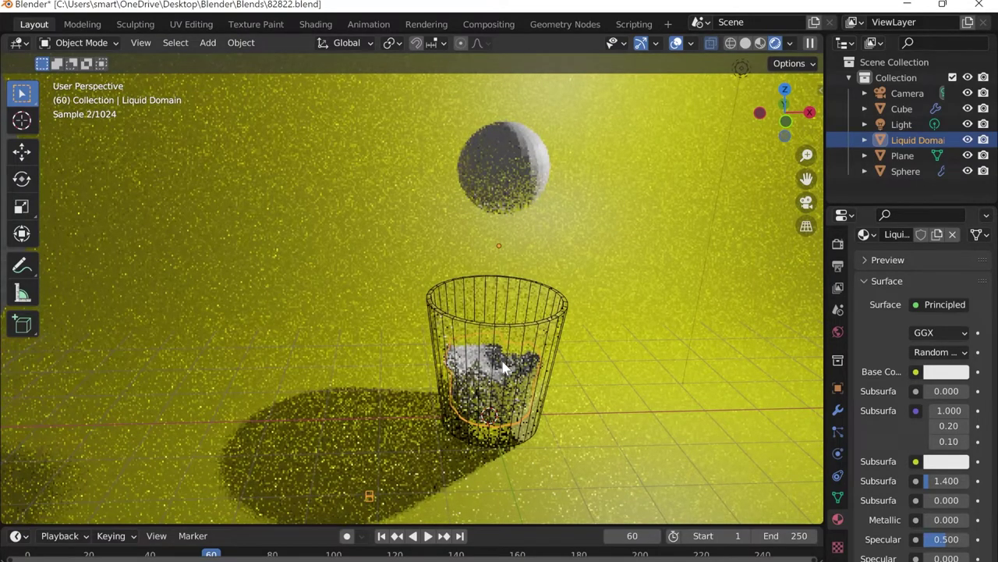
scroll(503, 366, up, 3)
right_click(473, 377)
click(464, 299)
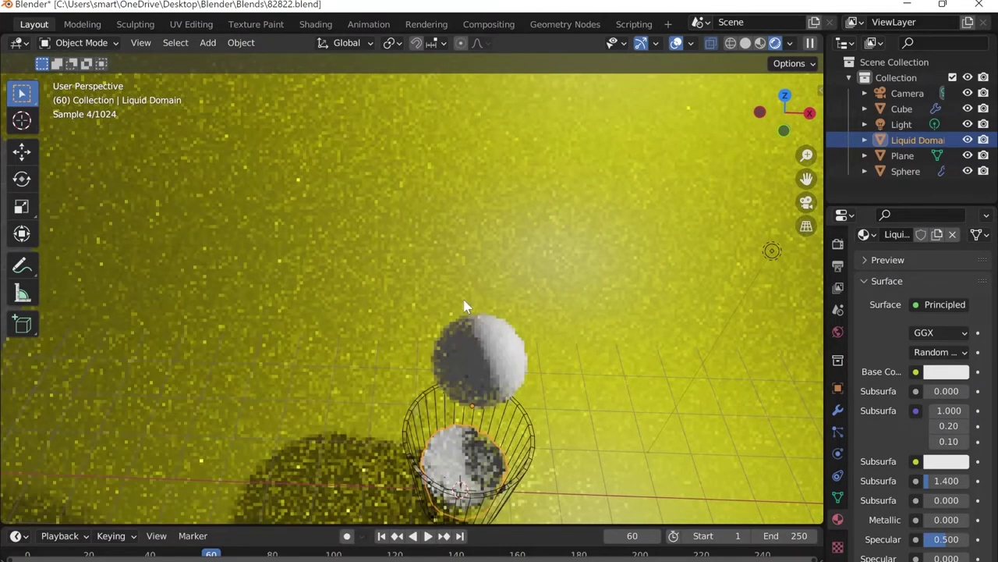
middle_drag(464, 306, 450, 180)
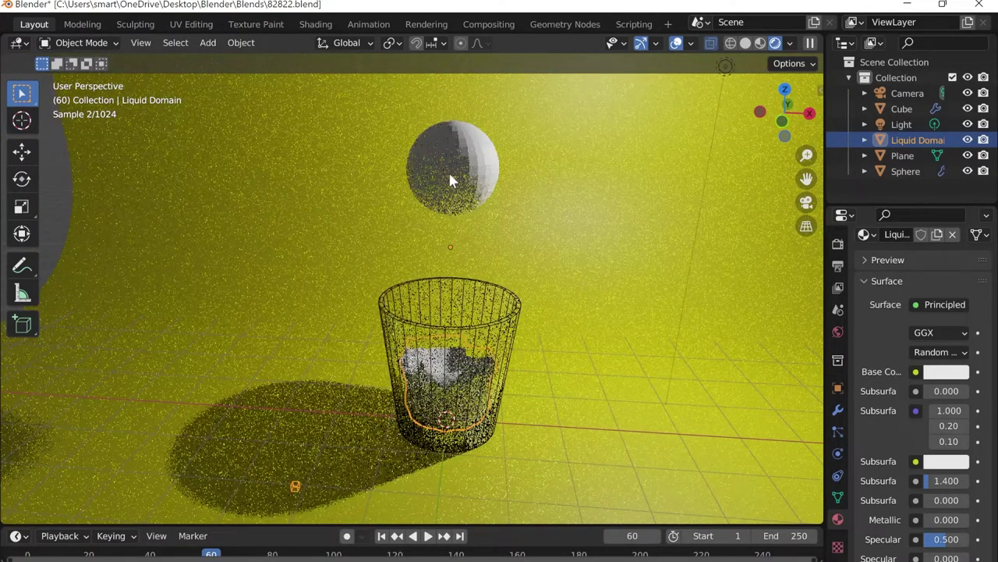
Rename the sphere object to 'flow'.
click(905, 175)
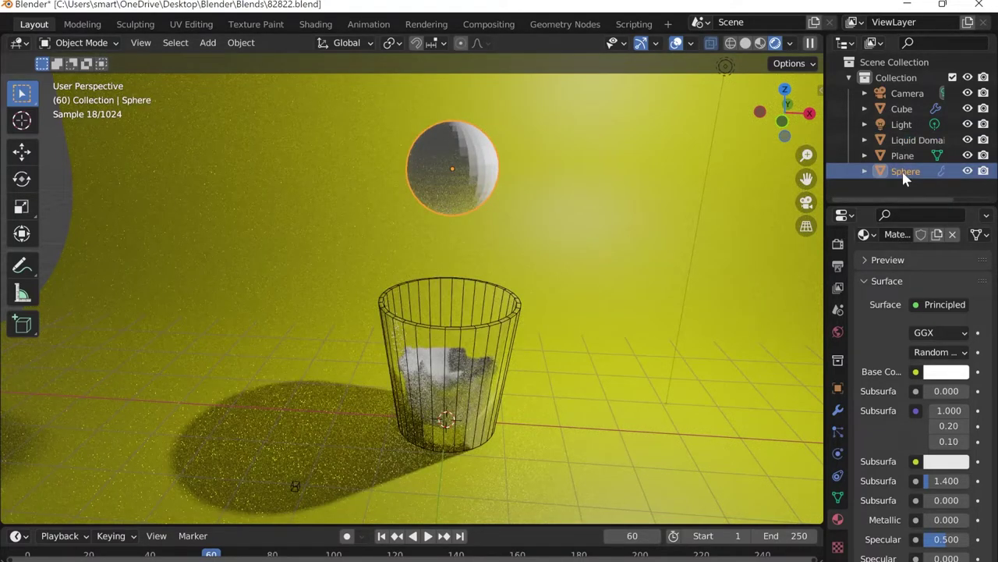
text(flow)
key(Return)
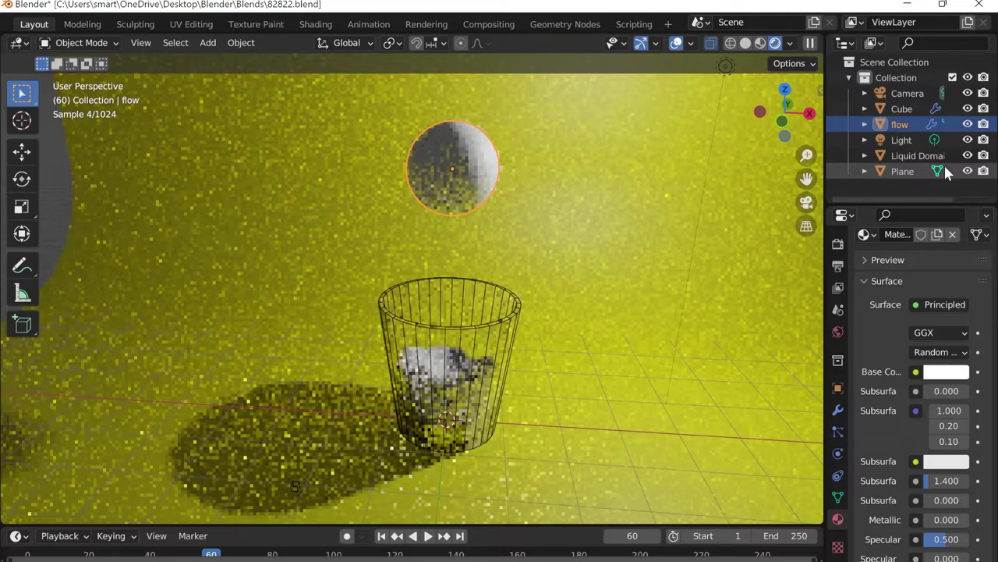
Disable the flow sphere's render visibility in the outliner, then select the yellow backdrop plane.
click(983, 125)
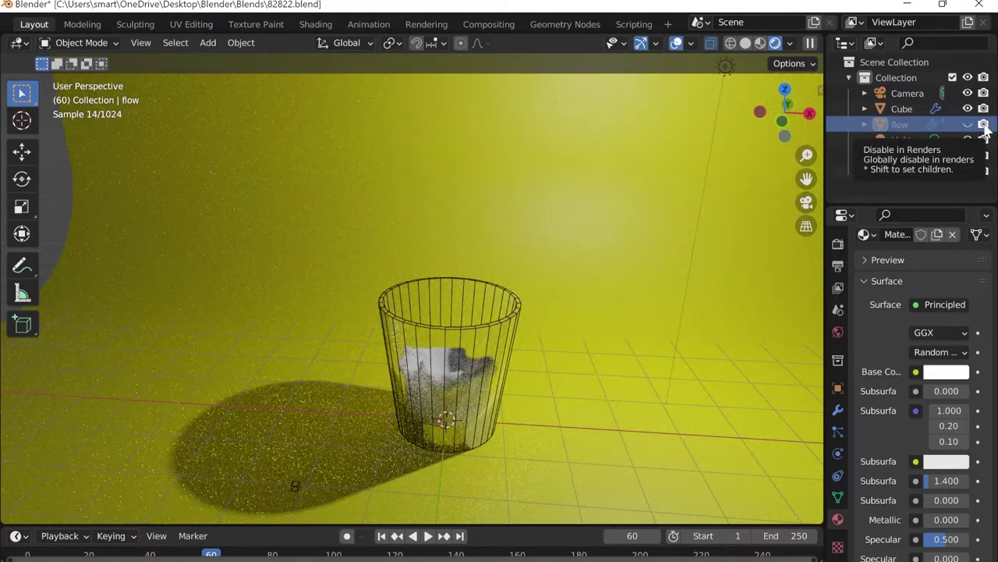
scroll(526, 413, down, 4)
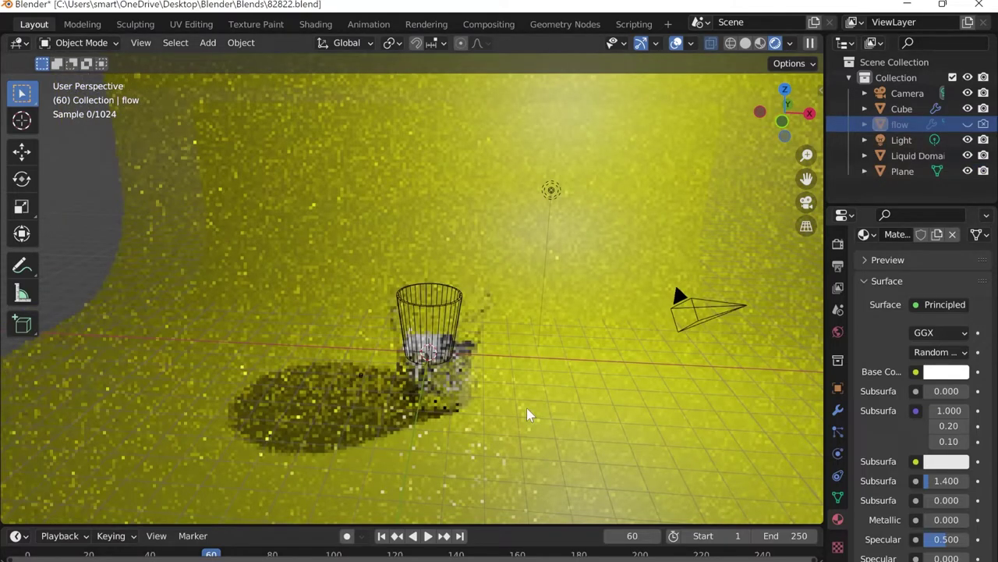
scroll(526, 408, up, 5)
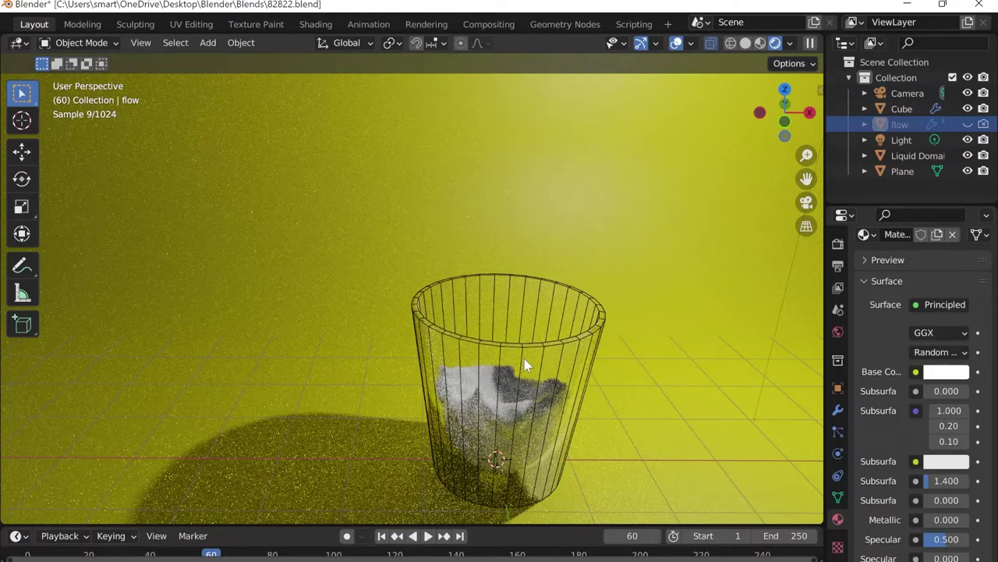
scroll(649, 380, down, 5)
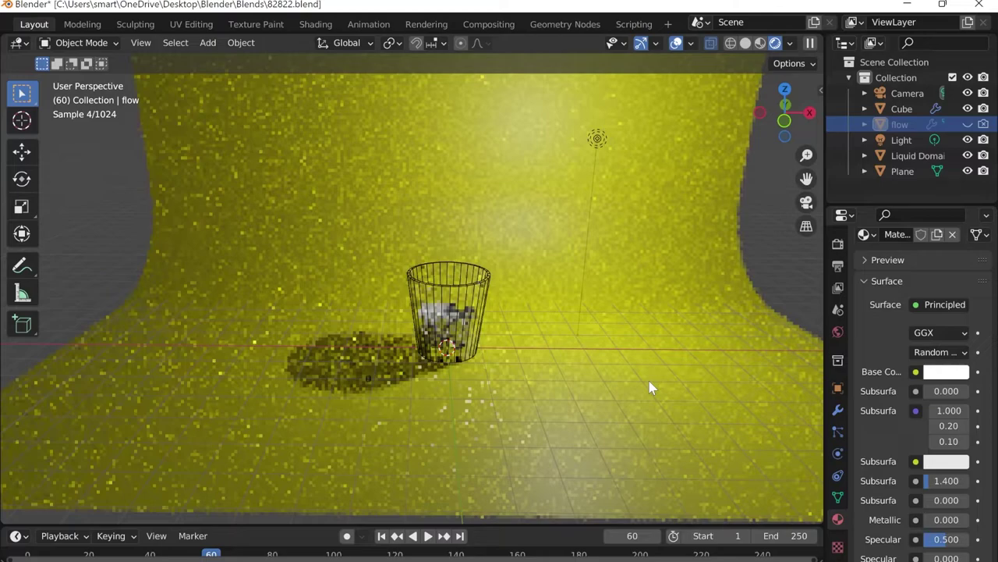
scroll(649, 388, down, 5)
click(508, 248)
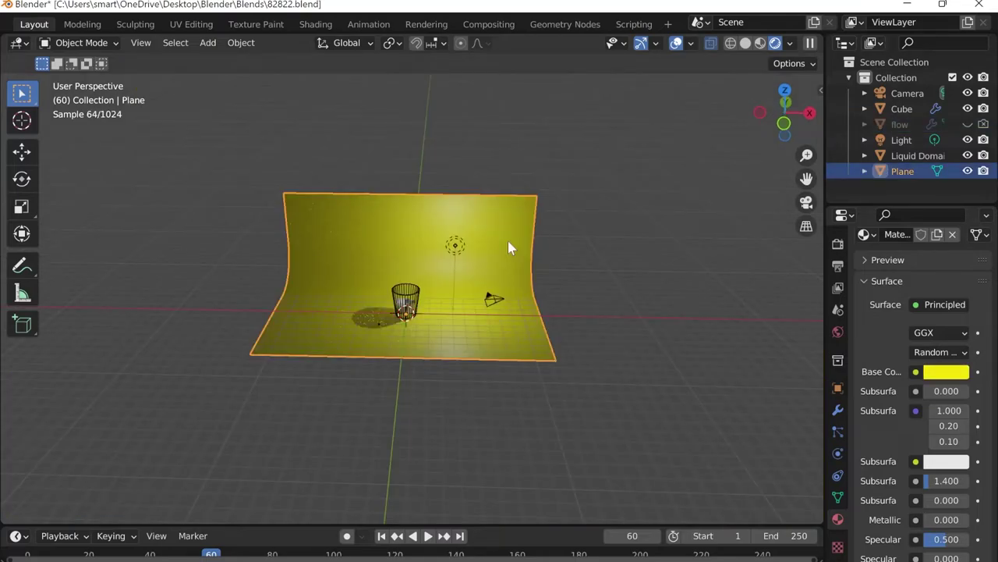
Scale the backdrop plane and zoom in closer on the glass.
key(s)
click(479, 297)
scroll(479, 297, up, 5)
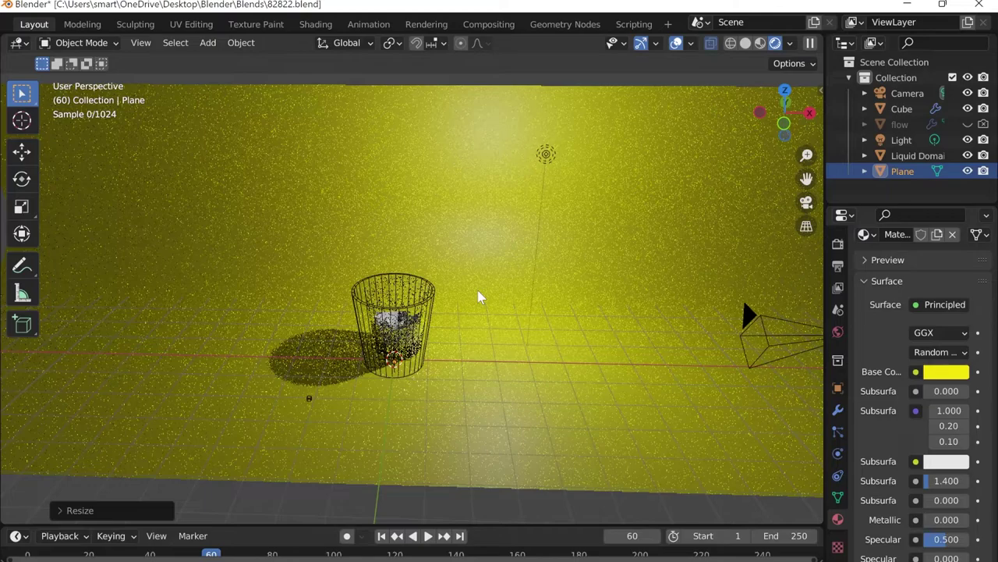
scroll(478, 297, up, 1)
shift+middle_drag(479, 296, 600, 392)
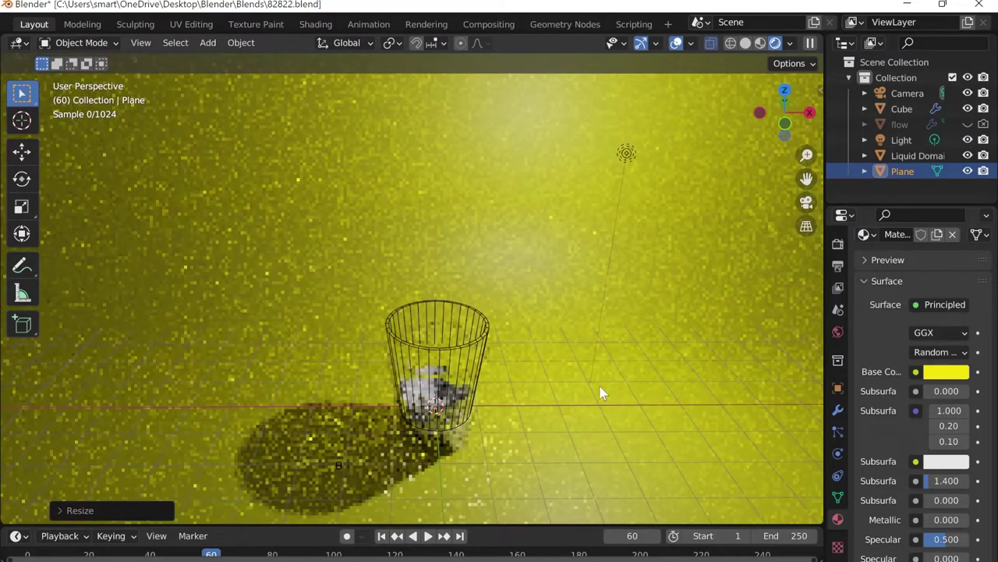
In camera view, play and scrub back to frame 10, where the sphere hangs above the glass.
key(KP_0)
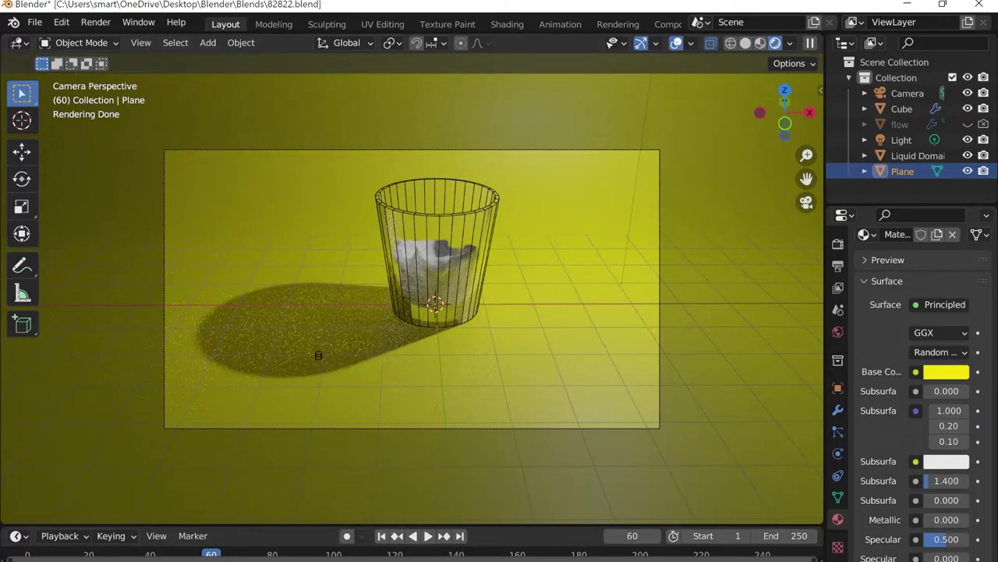
key(shift+ctrl+space)
mouse_move(39, 556)
mouse_down()
mouse_move(82, 555)
mouse_move(58, 555)
mouse_up()
key(space)
middle_drag(417, 404, 558, 400)
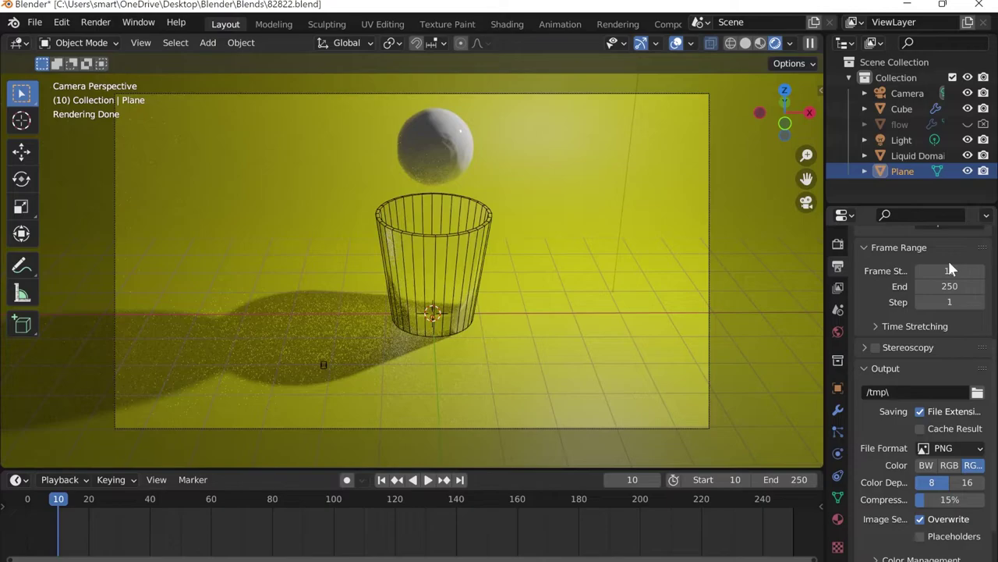
Orbit and zoom around the backdrop and glass, checking the camera view.
scroll(609, 226, down, 2)
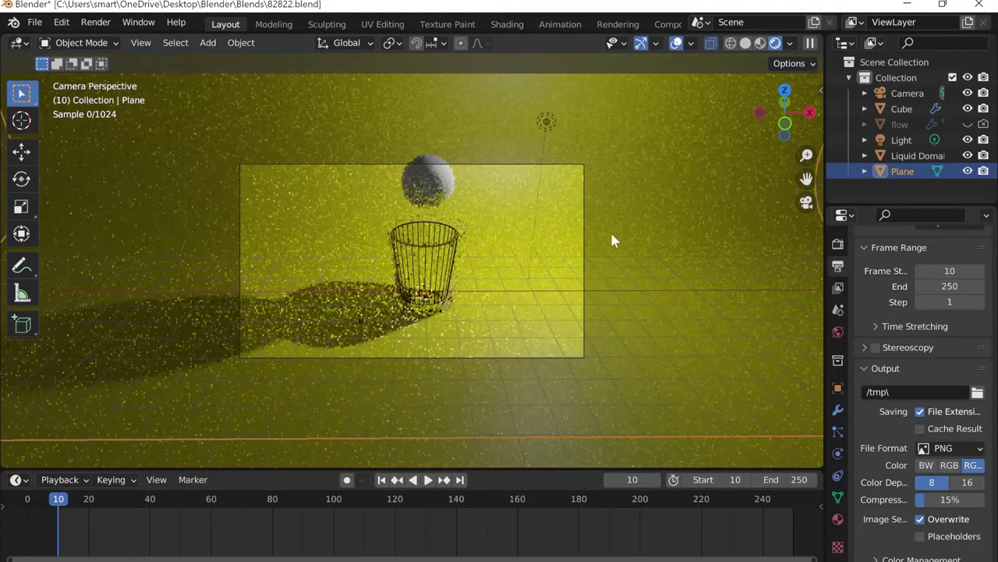
scroll(644, 241, up, 1)
middle_drag(644, 241, 720, 259)
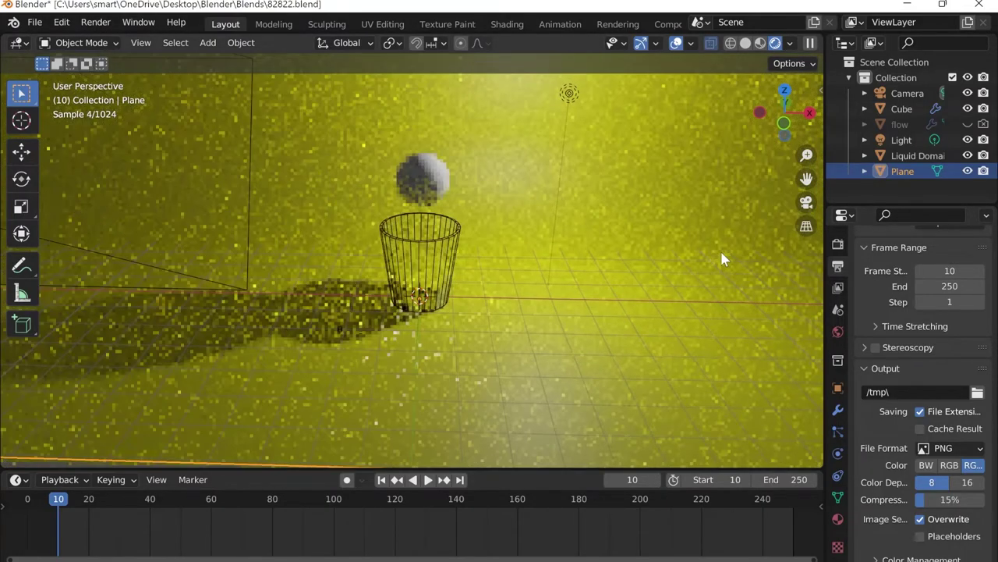
scroll(720, 249, down, 4)
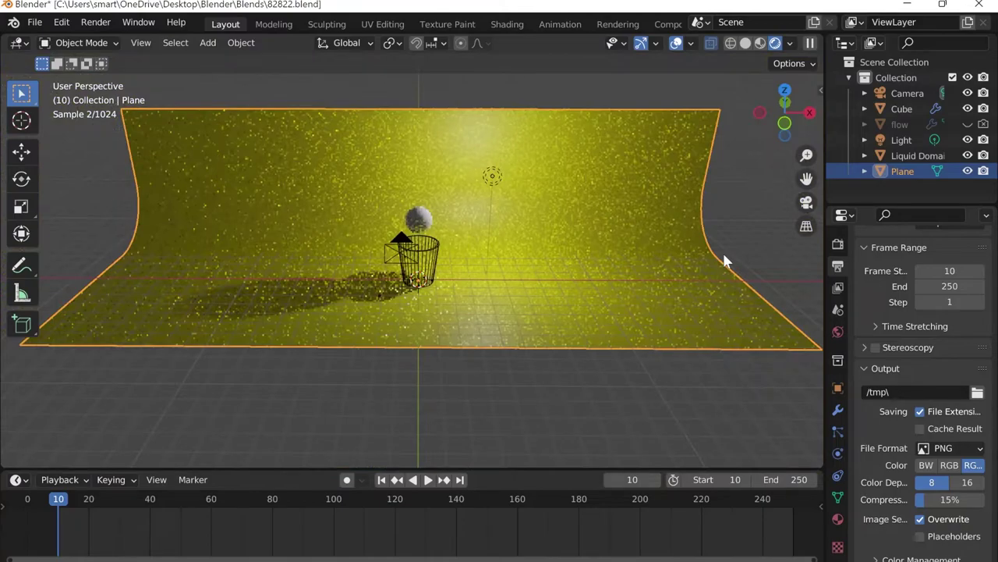
middle_drag(723, 255, 767, 257)
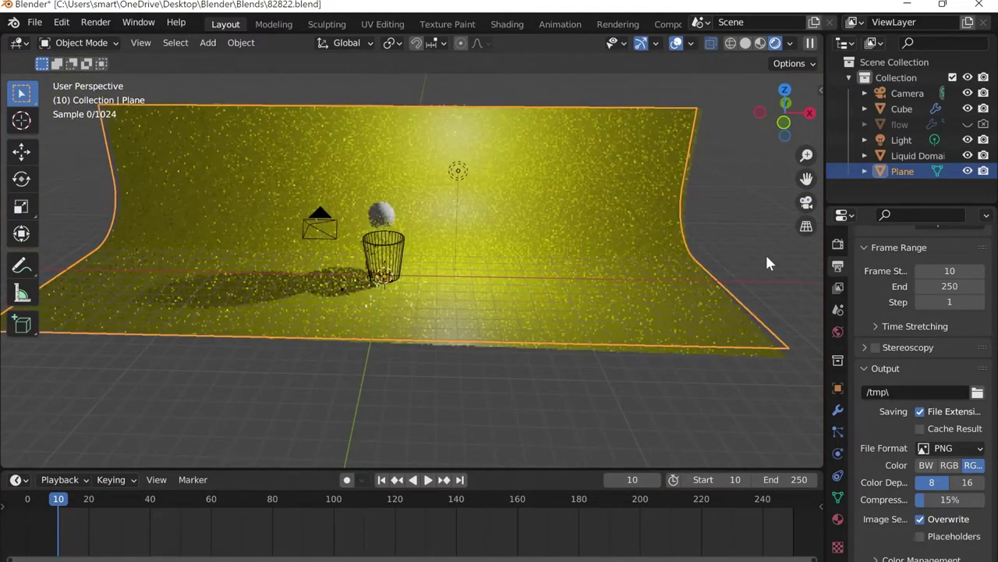
scroll(767, 263, down, 2)
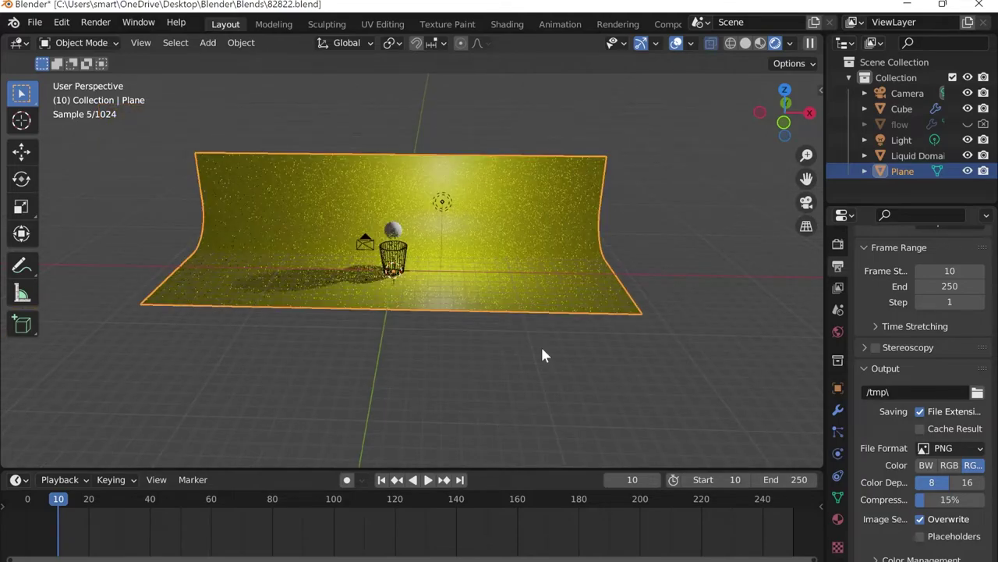
key(KP_0)
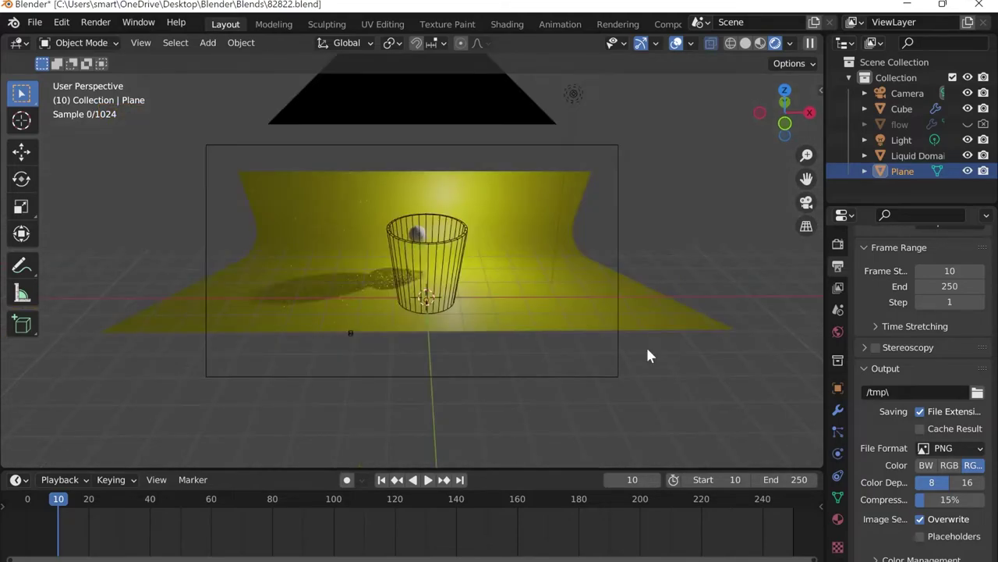
middle_drag(648, 352, 746, 306)
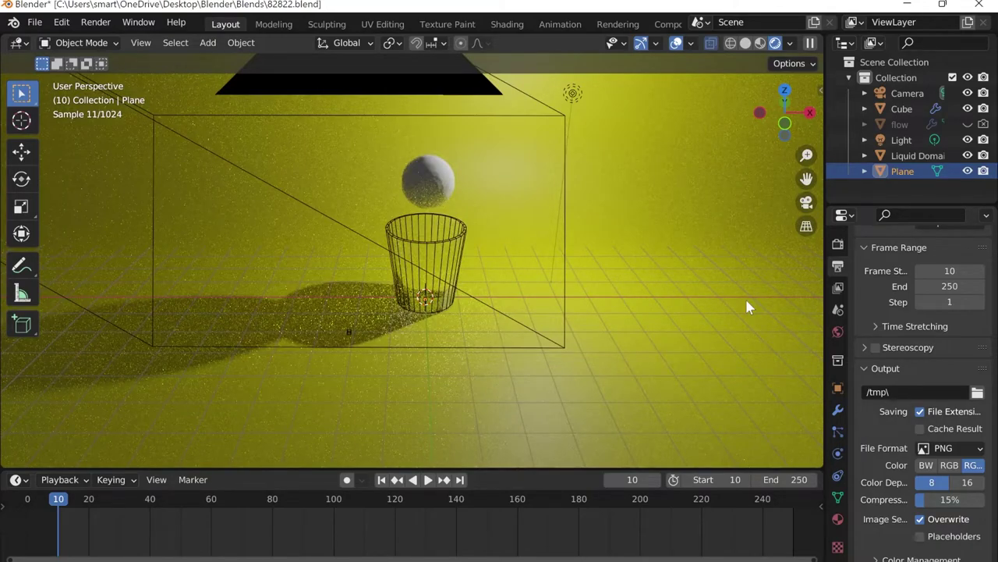
scroll(638, 311, down, 4)
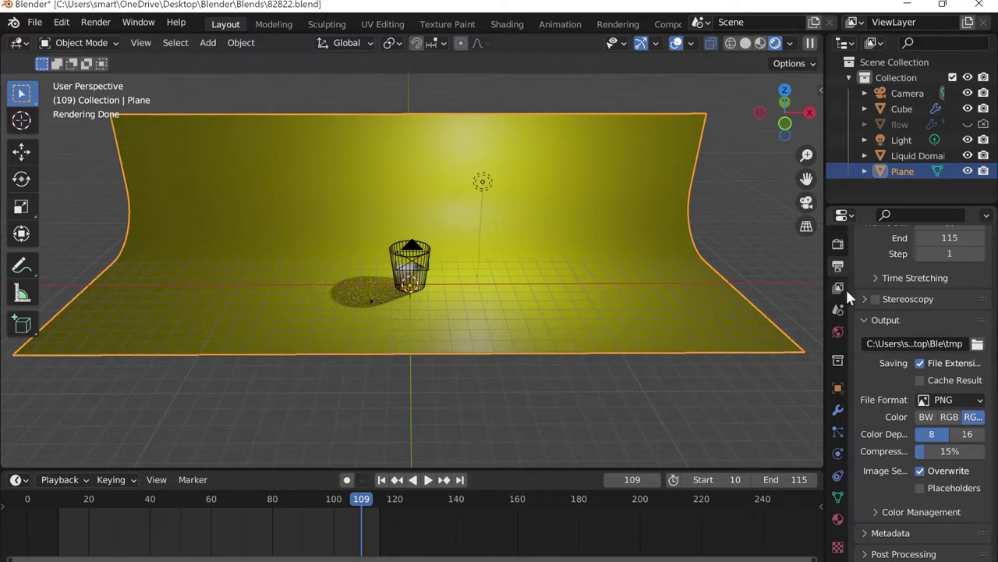
Set the render output folder to Desktop > Blender > Animations > 82822.
click(979, 345)
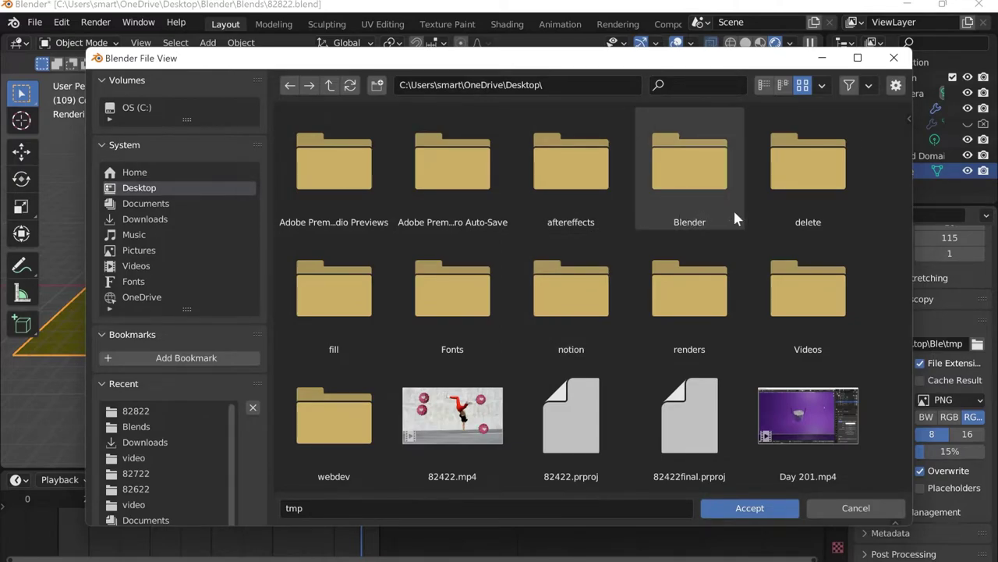
click(180, 203)
click(181, 173)
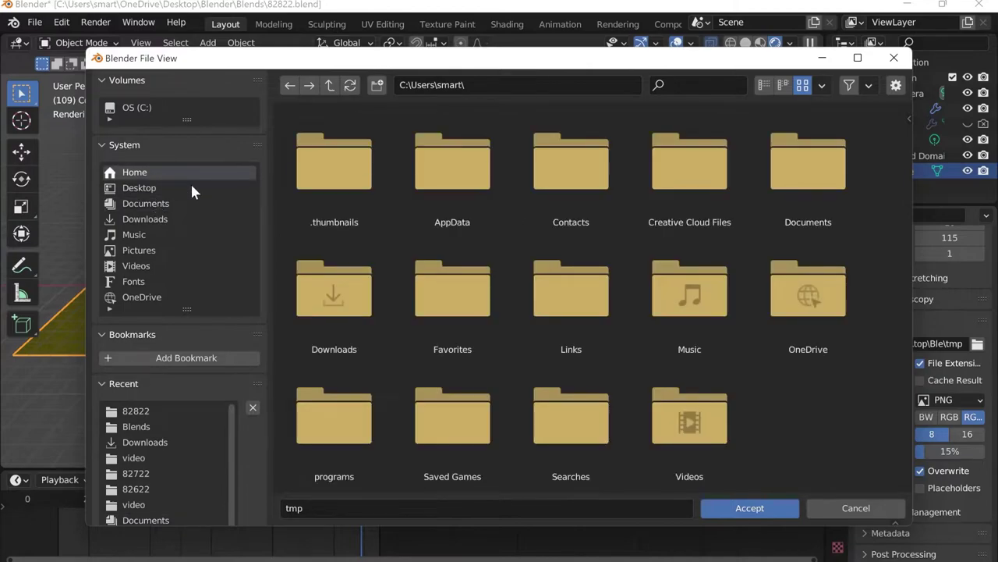
click(184, 188)
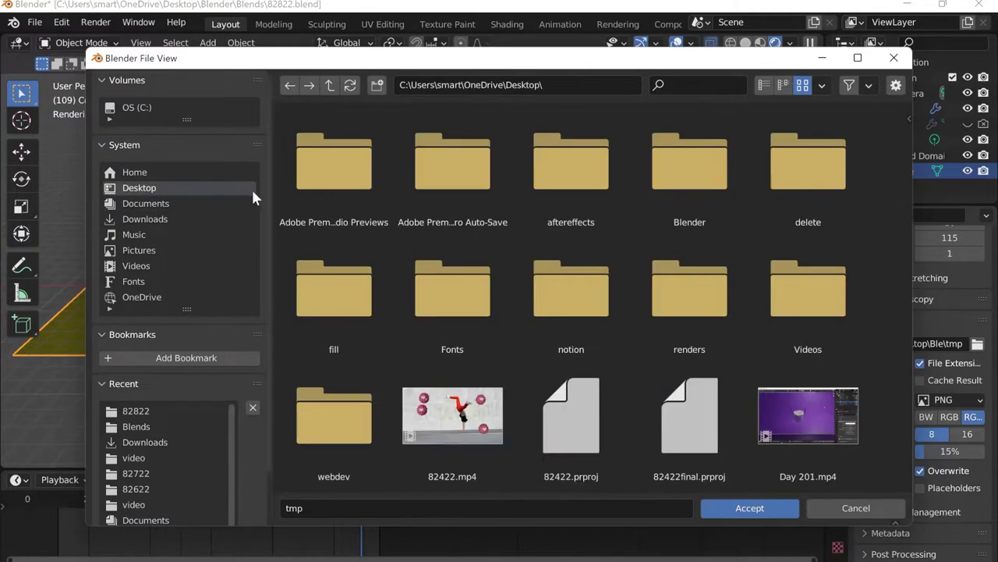
double_click(724, 183)
double_click(304, 148)
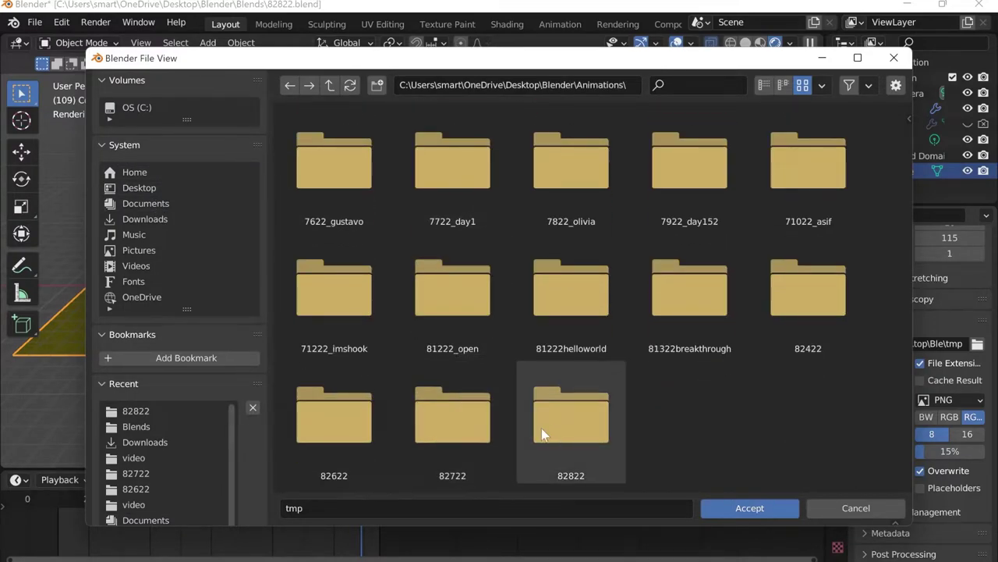
double_click(542, 437)
click(745, 508)
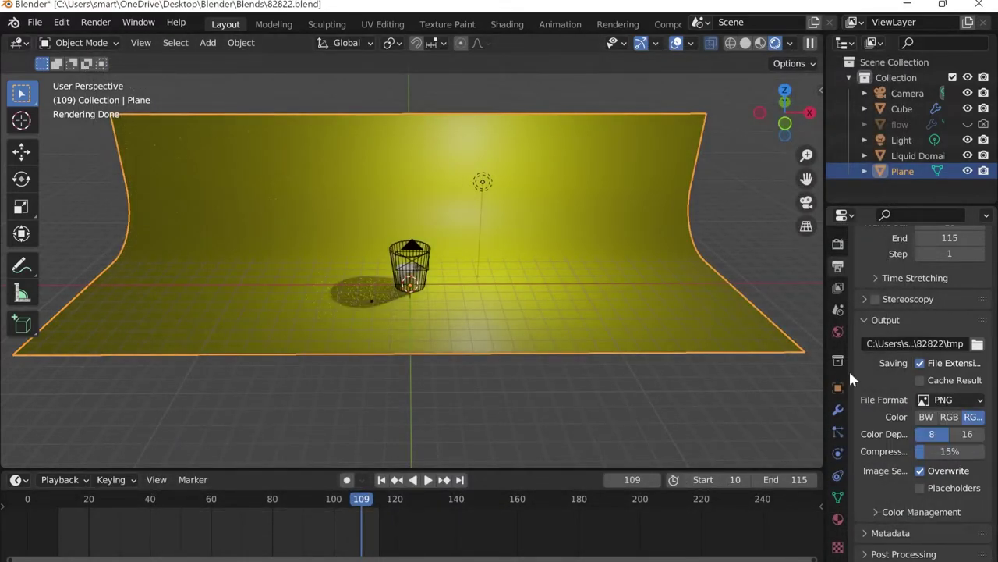
Save the blend file and start rendering the animation.
key(ctrl+s)
click(96, 21)
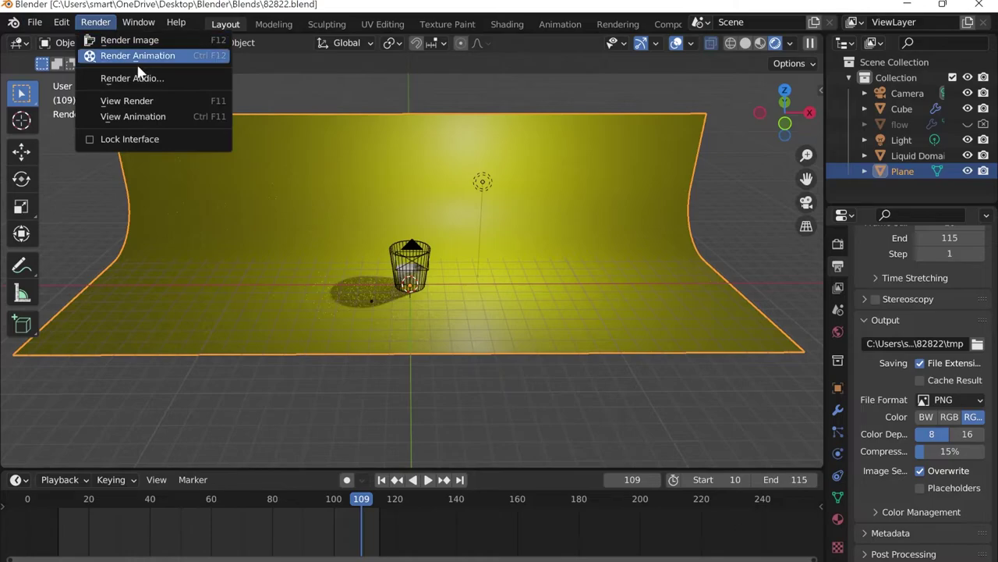
click(137, 56)
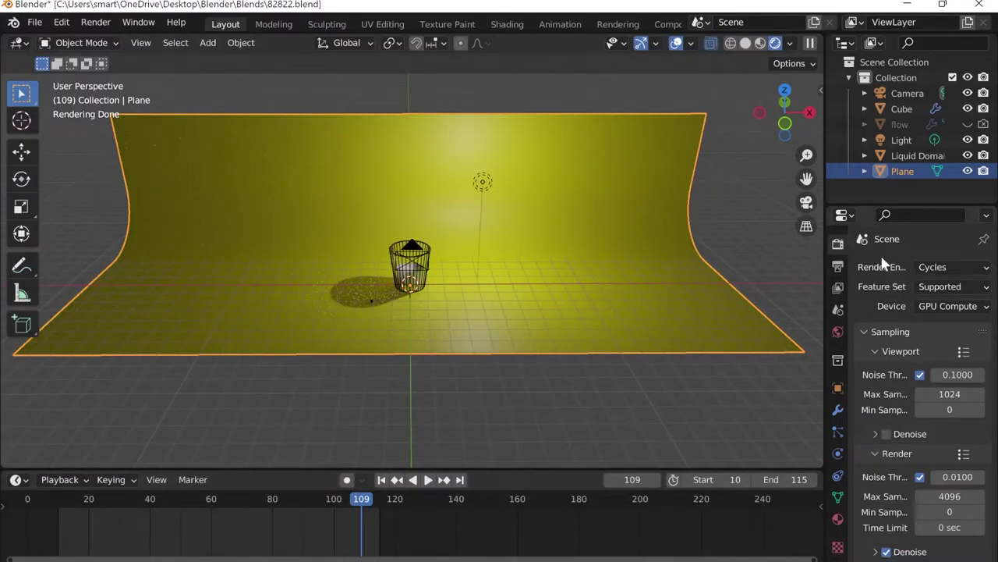
Set Light Paths clamping to Direct 4 and Indirect 1, then render the animation again.
click(838, 266)
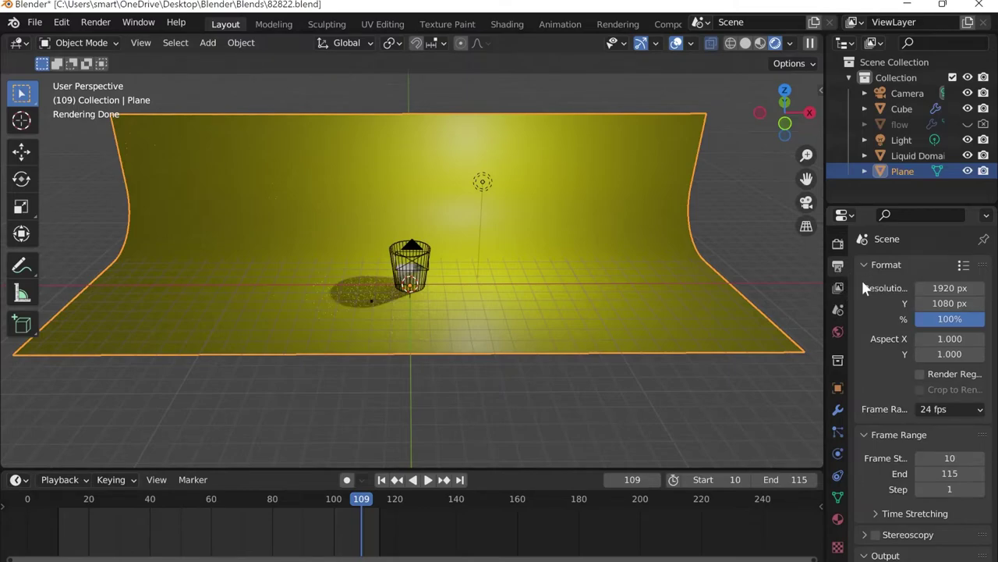
scroll(861, 280, down, 6)
click(838, 243)
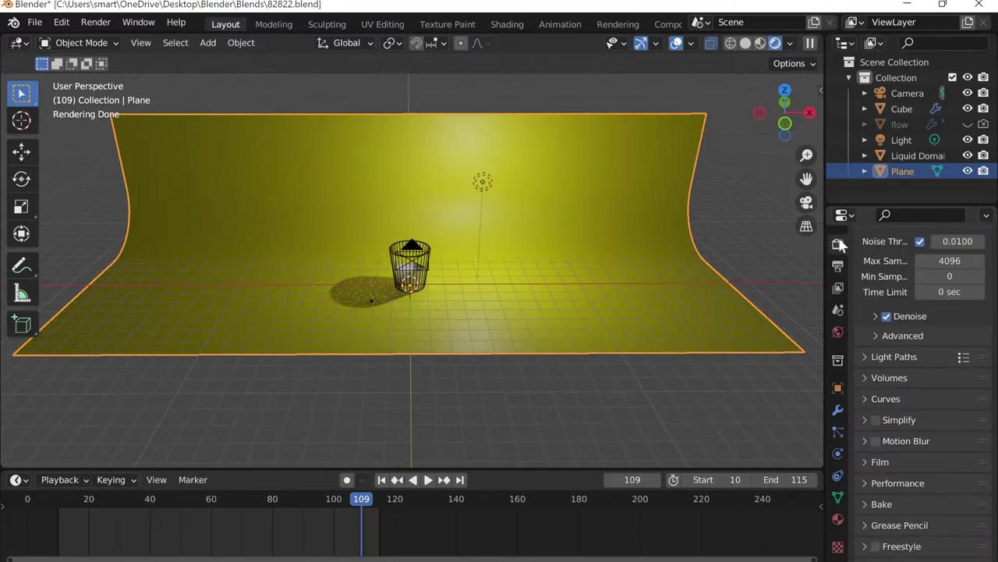
click(895, 356)
scroll(898, 367, down, 6)
click(955, 347)
text(4)
key(Return)
double_click(943, 362)
text(1)
key(Return)
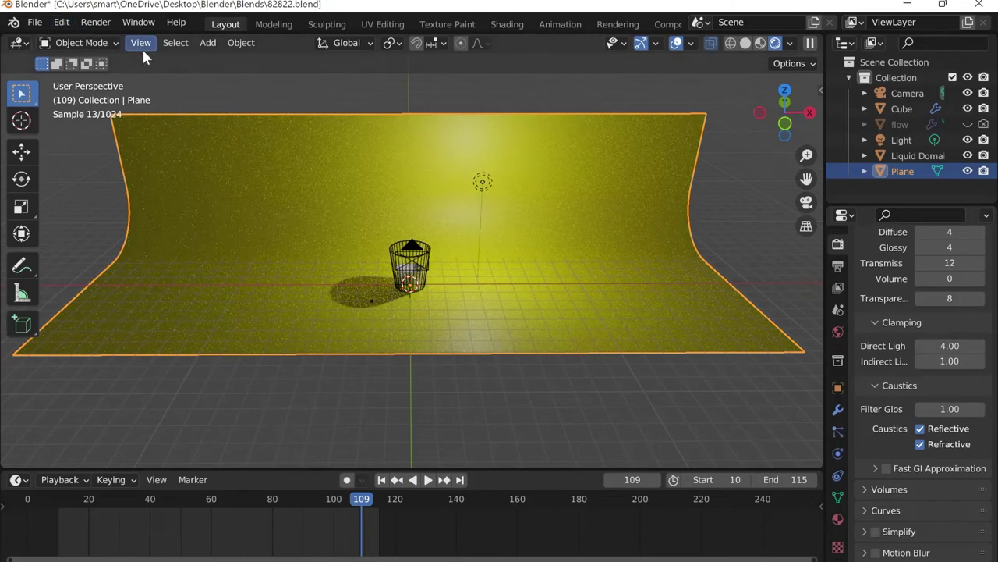
click(80, 22)
click(117, 56)
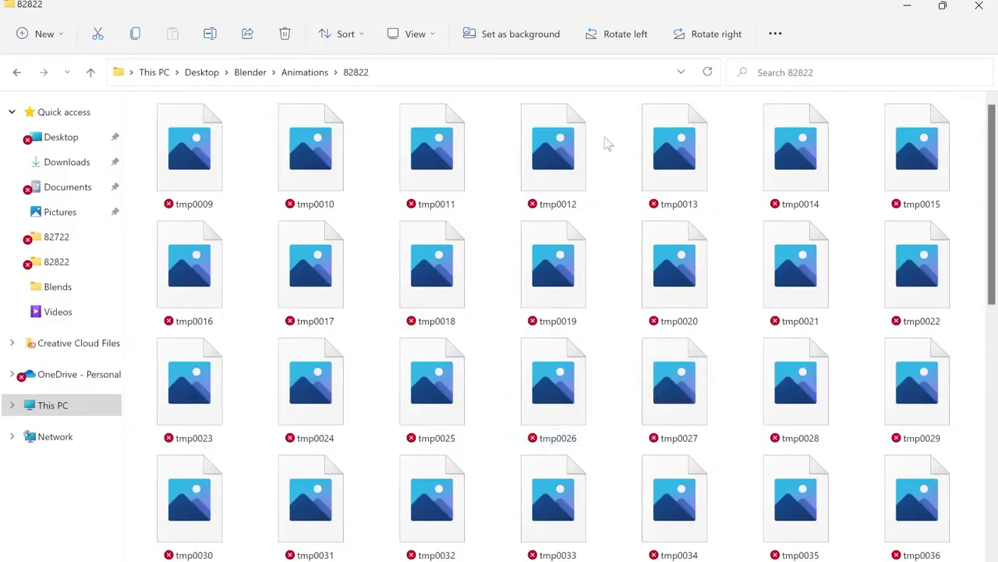
Preview rendered frame tmp0009 in the image viewer, then close the 82822 folder window.
double_click(237, 163)
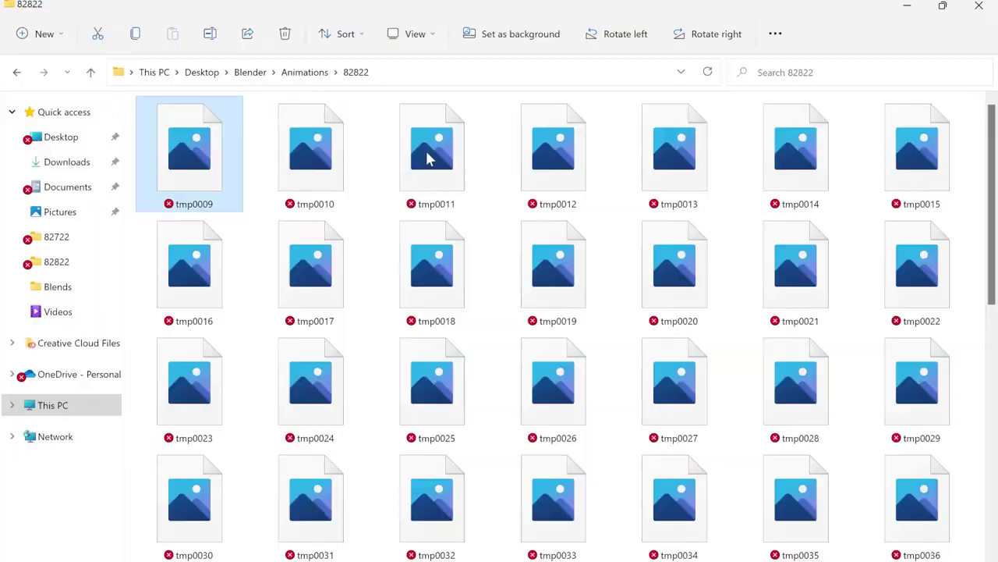
key(alt+F4)
scroll(437, 231, down, 8)
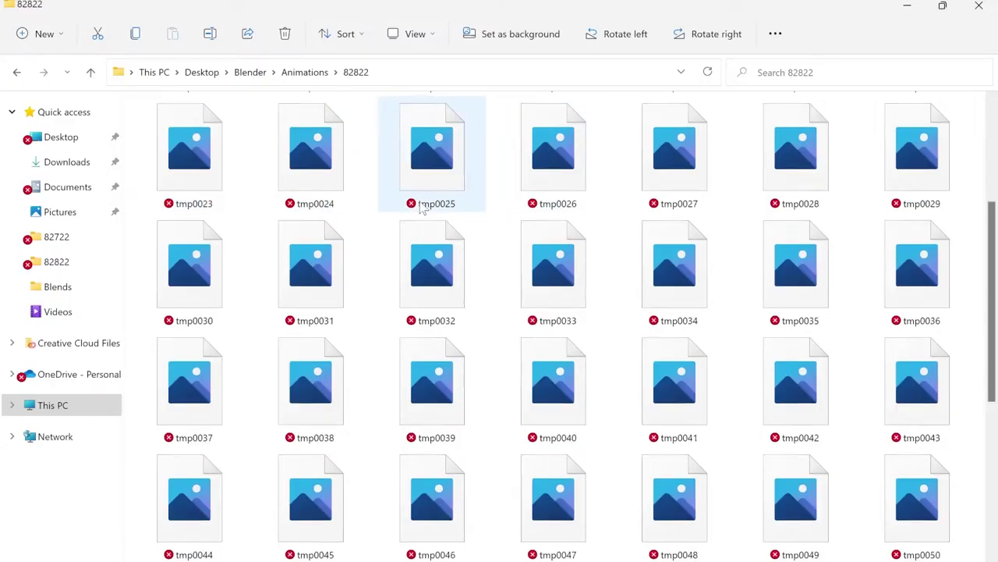
click(979, 5)
scroll(570, 23, down, 5)
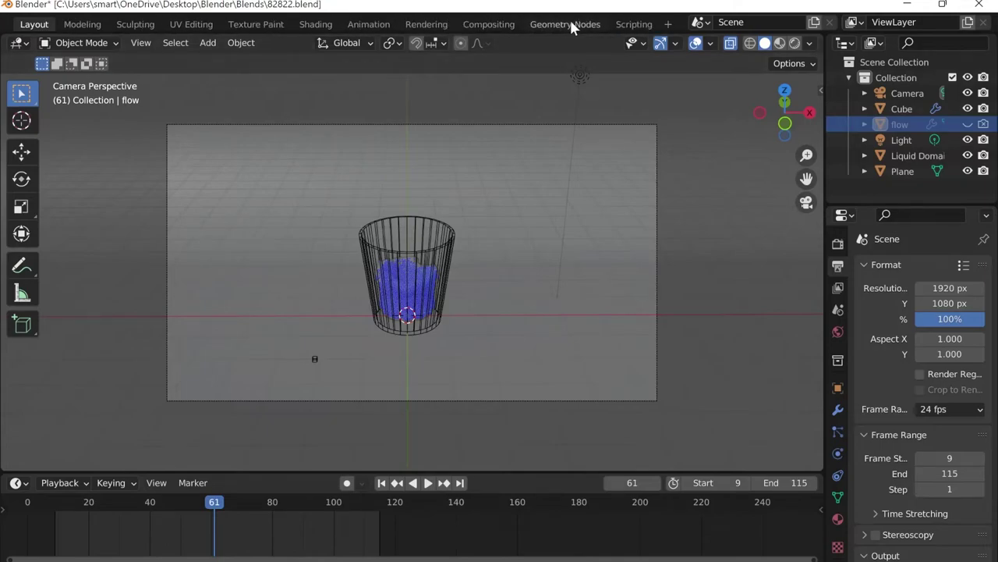
Add a Video Editing workspace and move the playhead back to frame 54.
click(667, 25)
mouse_move(655, 115)
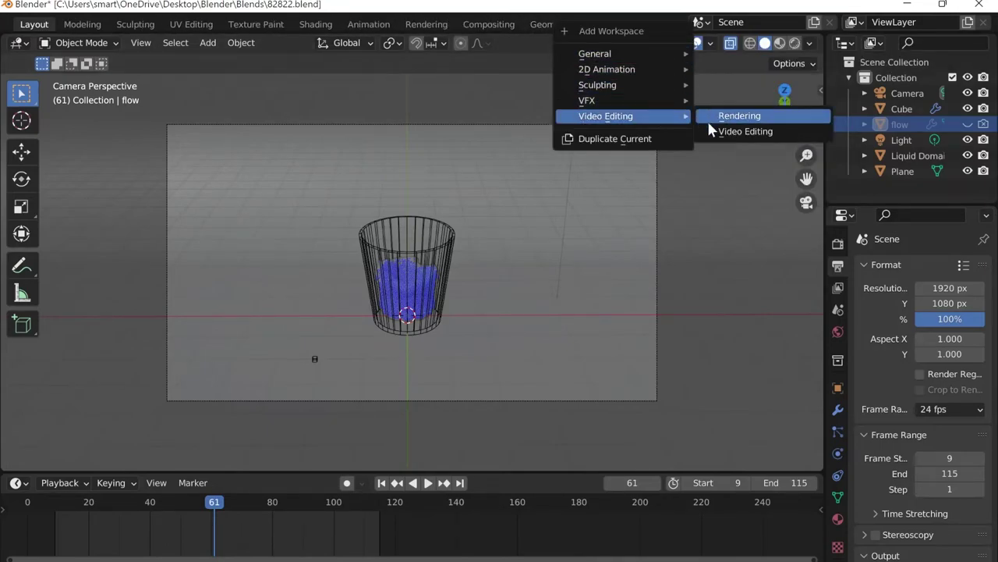
click(711, 128)
drag(312, 323, 130, 324)
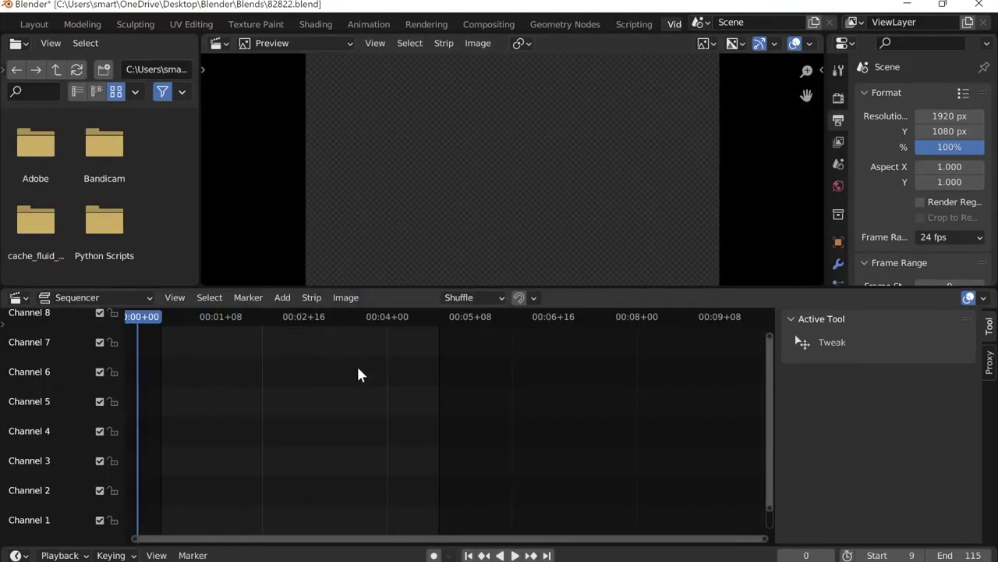
Start adding an image strip and browse to Desktop > Blender > Animations > 82822.
click(282, 297)
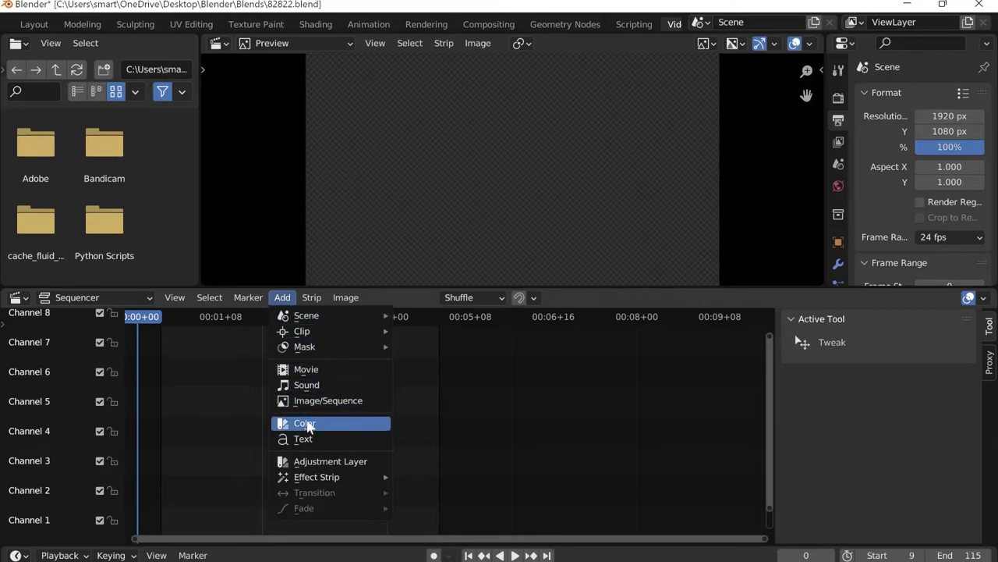
click(320, 400)
click(180, 187)
scroll(316, 168, down, 3)
double_click(354, 233)
click(338, 189)
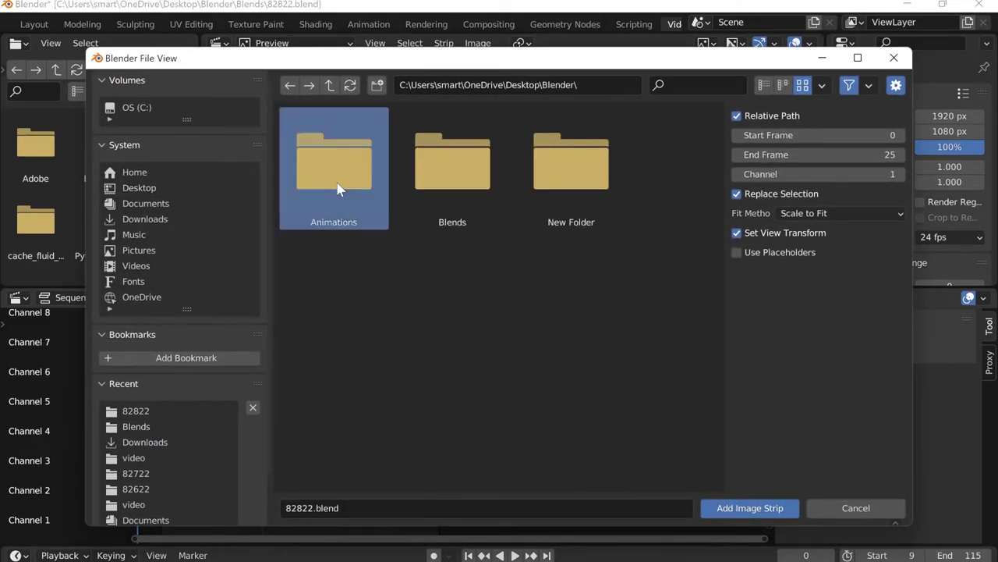
double_click(337, 189)
scroll(385, 237, down, 5)
double_click(564, 421)
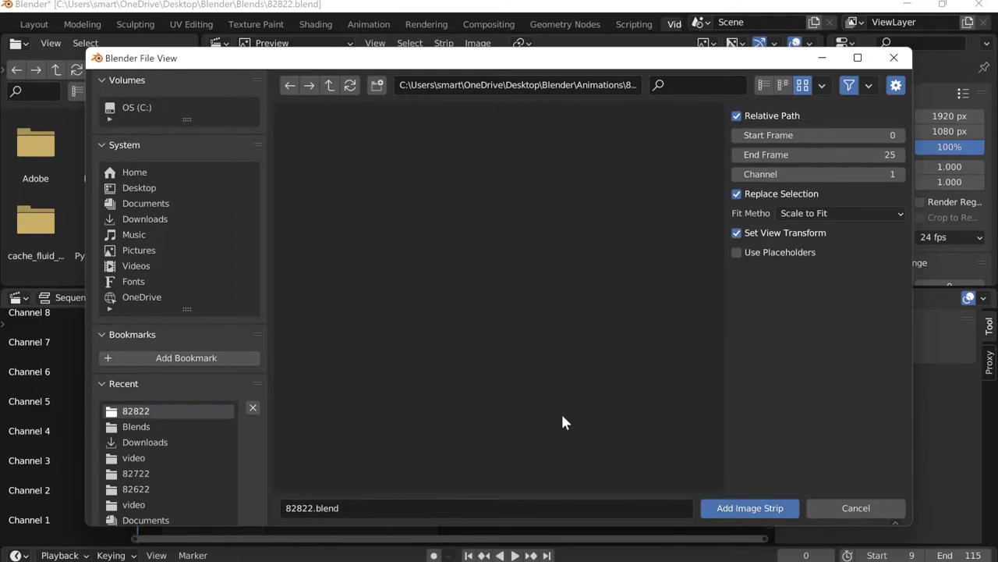
Select all rendered frames tmp0009–tmp0067 and add them as an image strip.
click(334, 168)
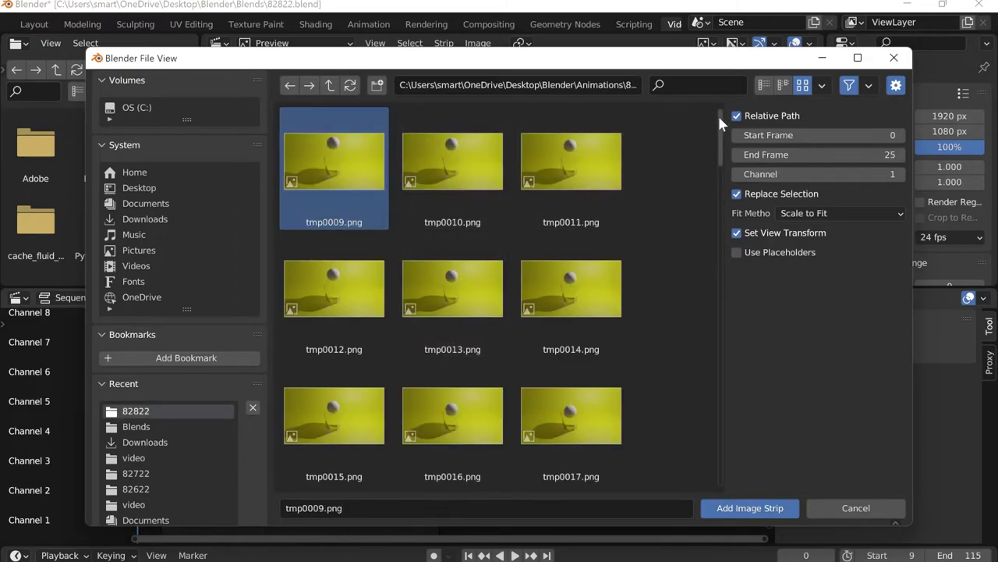
drag(718, 115, 725, 468)
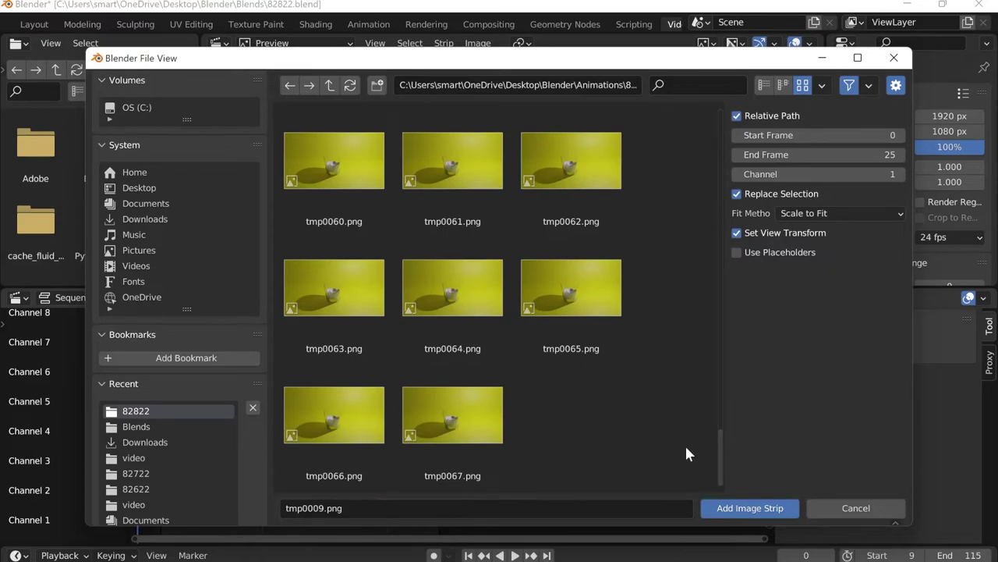
shift+click(499, 417)
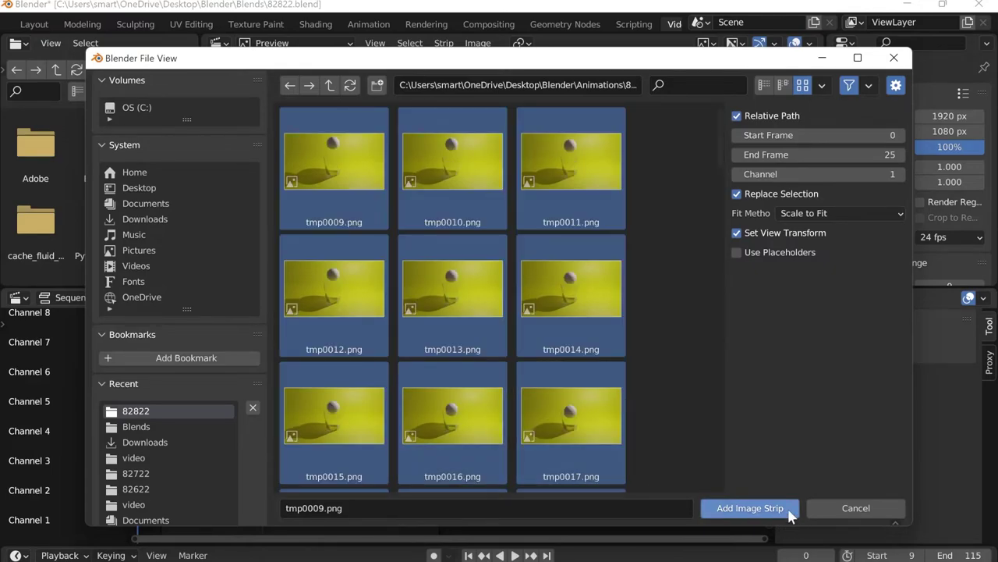
click(784, 507)
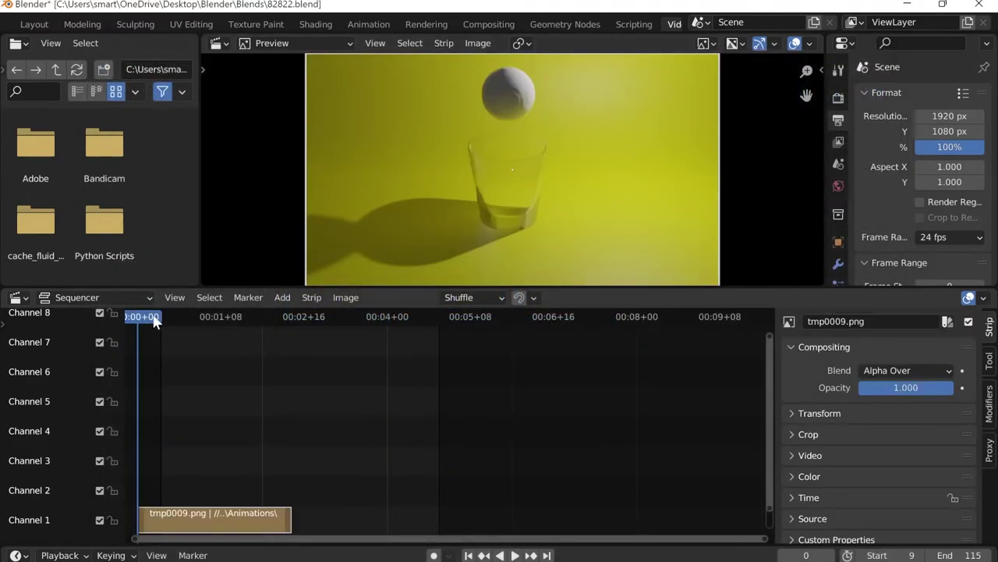
Play the image strip and scrub frames 17–43, then return to the Layout workspace.
key(space)
mouse_move(230, 320)
mouse_down()
mouse_move(272, 318)
mouse_move(127, 325)
mouse_move(235, 324)
mouse_move(196, 328)
mouse_move(227, 332)
mouse_up()
drag(177, 334, 255, 326)
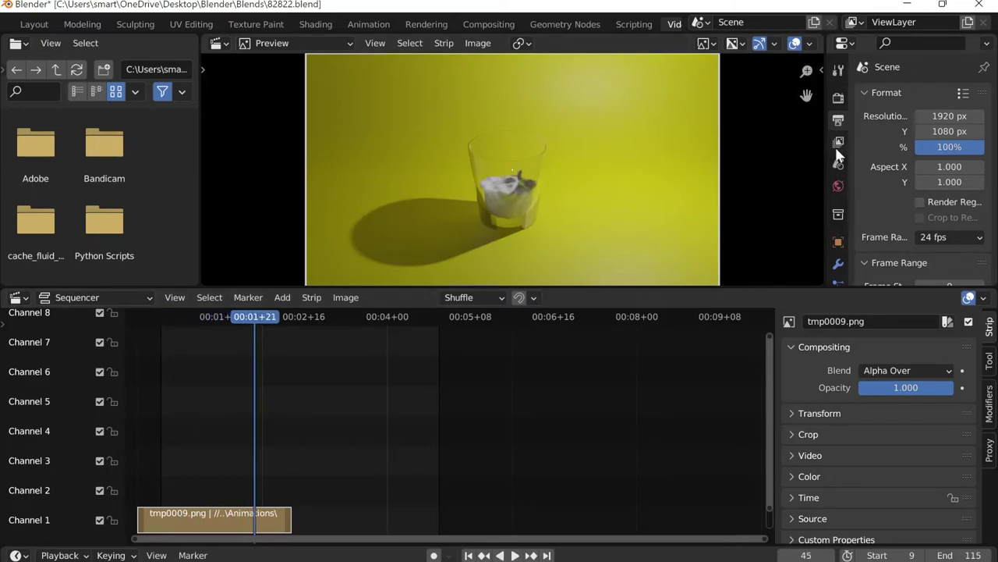
scroll(837, 153, down, 5)
click(34, 24)
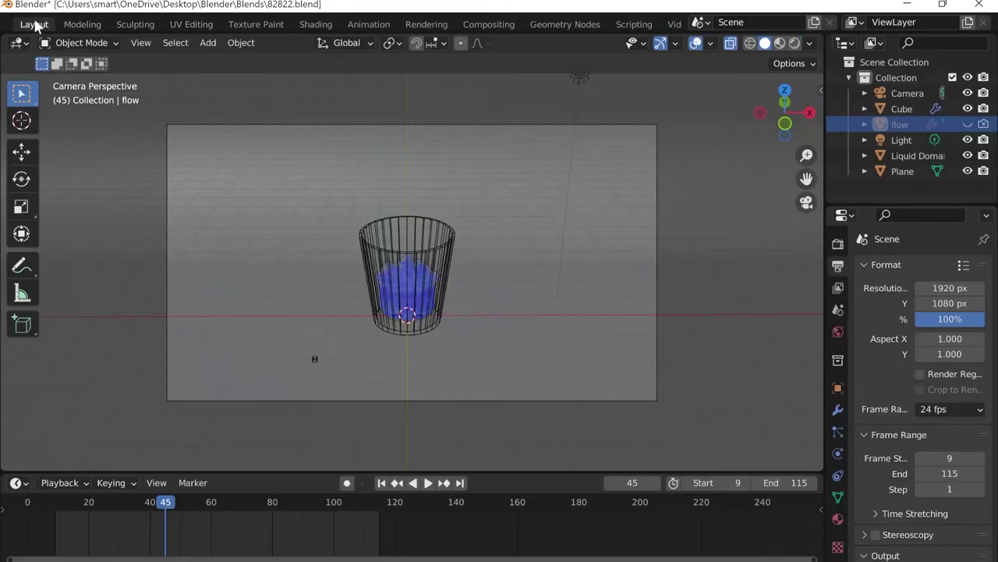
Select the Liquid Domain and review its fluid physics settings.
click(412, 237)
click(451, 250)
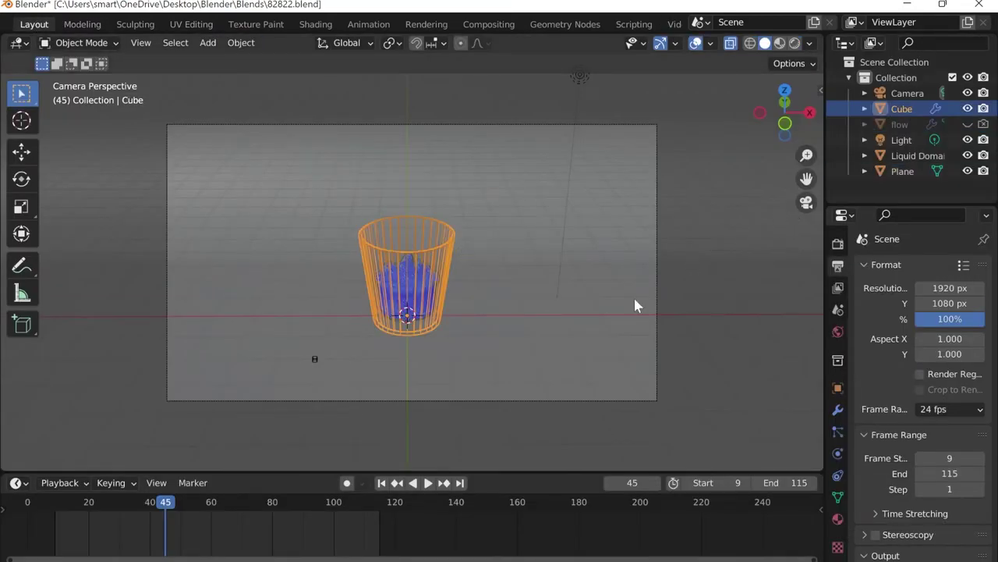
click(314, 360)
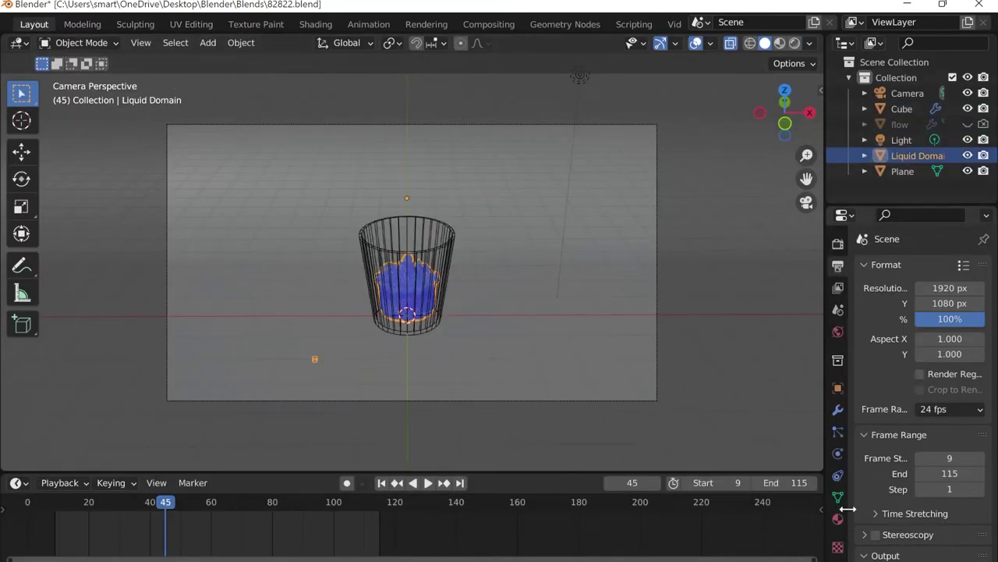
click(837, 453)
scroll(924, 438, down, 5)
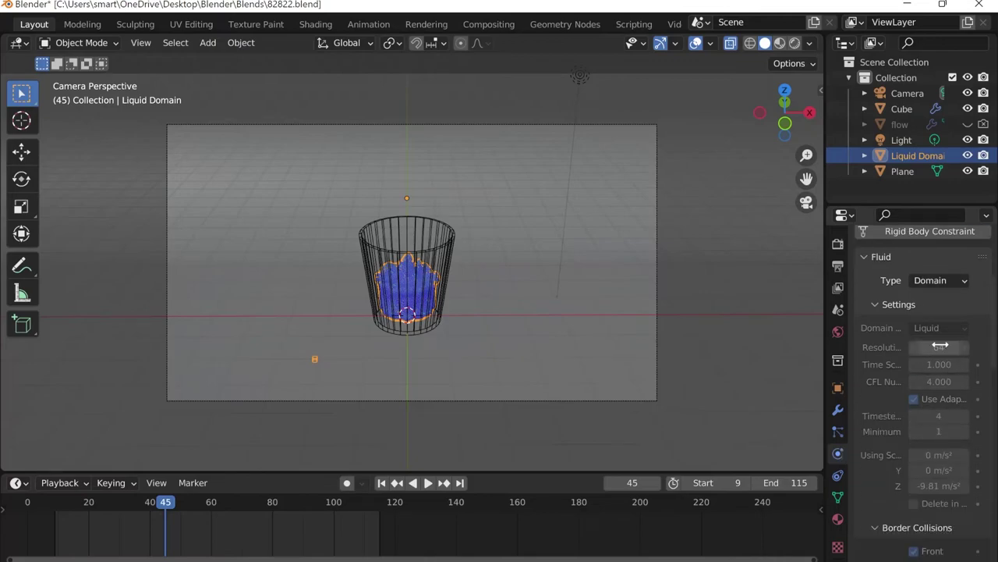
scroll(644, 27, down, 2)
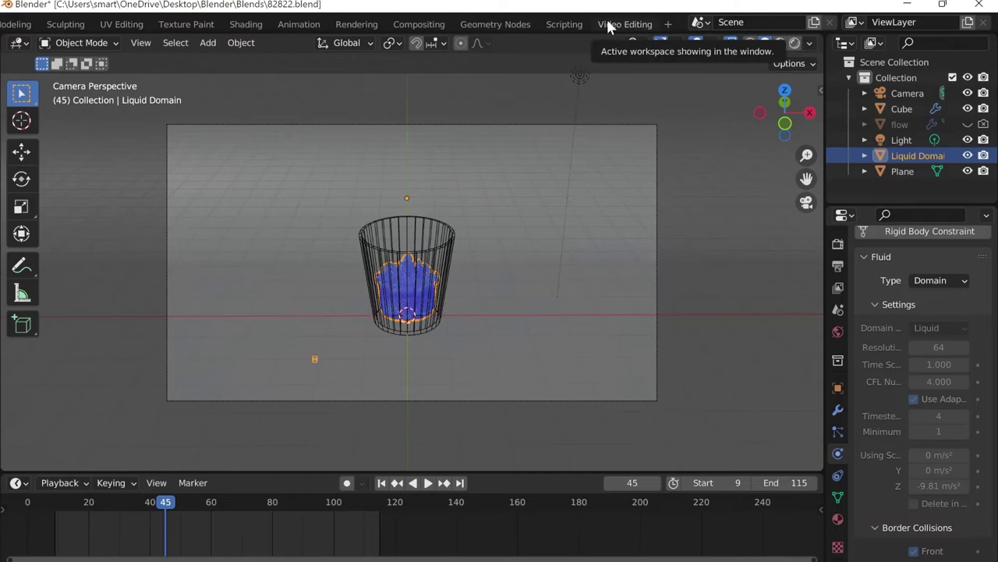
Back in Video Editing, rewind the sequence to frame 1, then bring up the Blender Library notes.
click(643, 28)
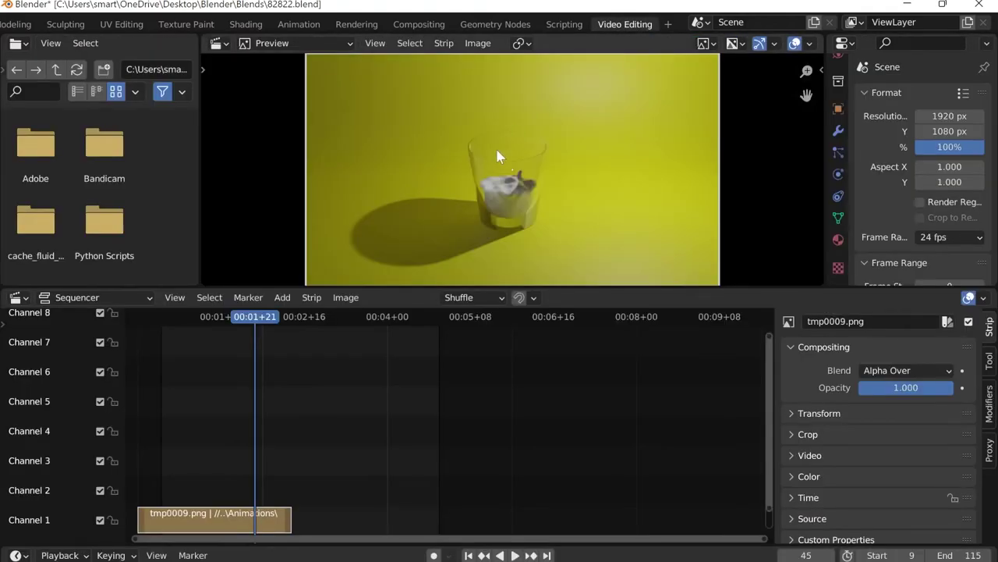
scroll(516, 196, up, 5)
scroll(545, 199, down, 7)
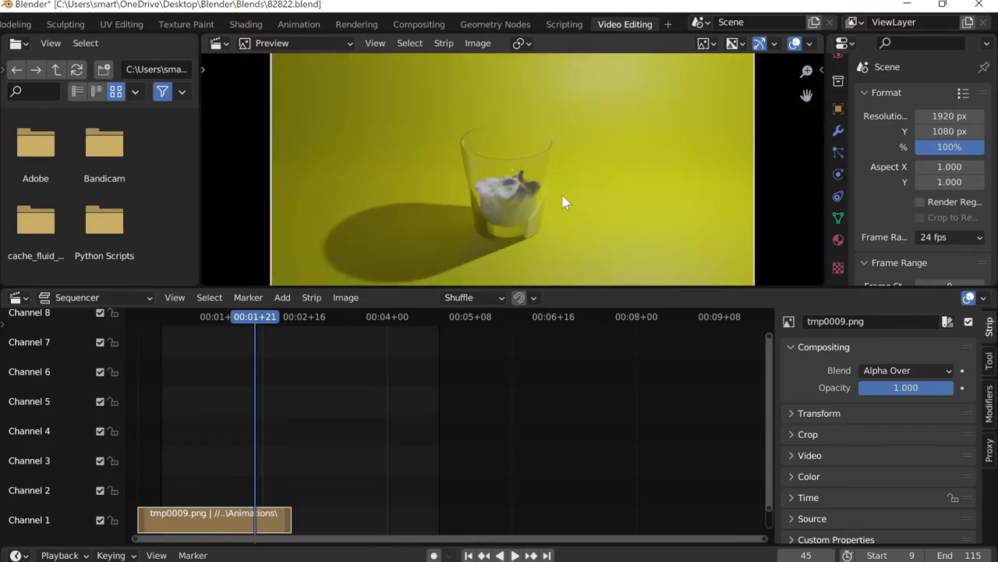
scroll(544, 193, up, 2)
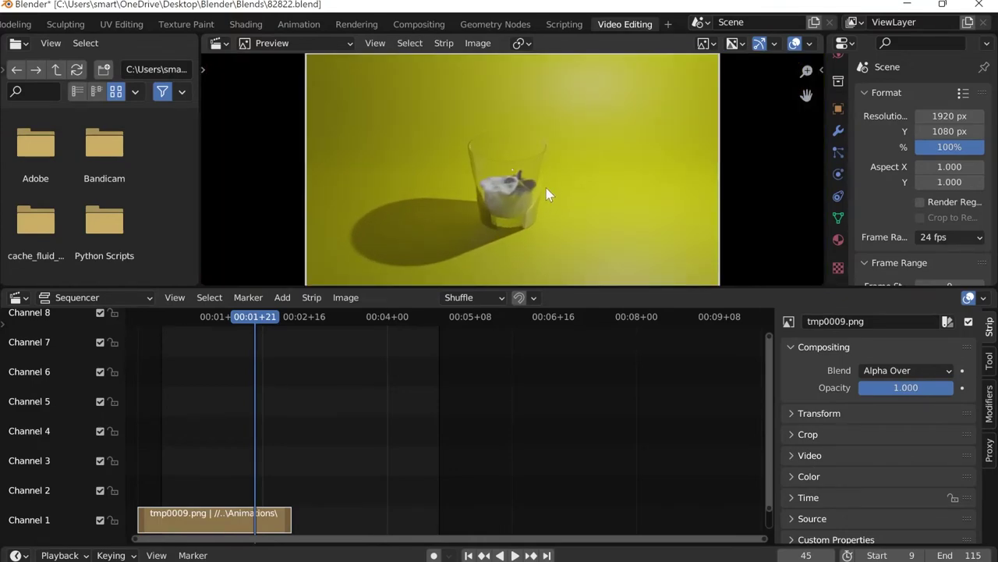
drag(257, 317, 140, 320)
mouse_move(431, 561)
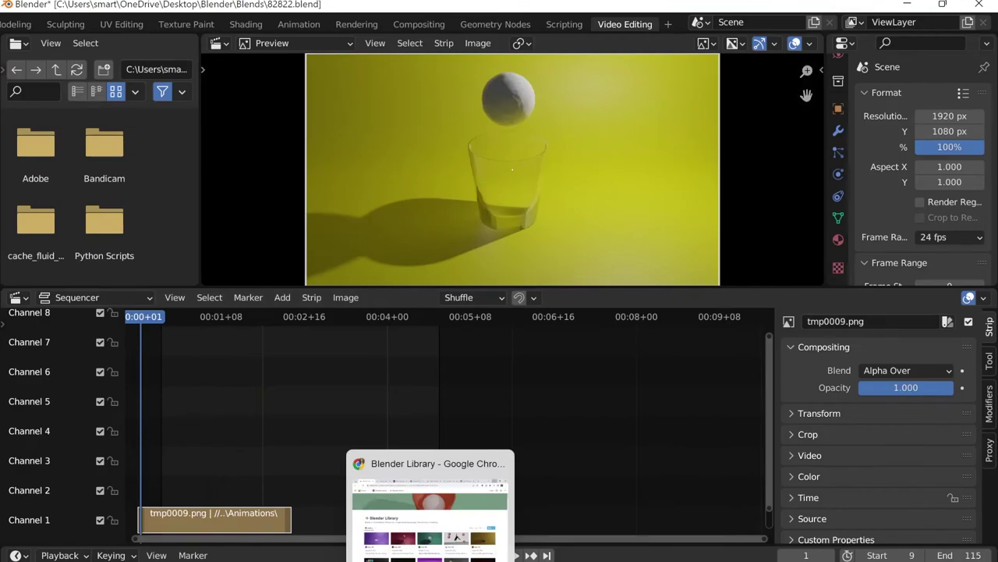
click(430, 507)
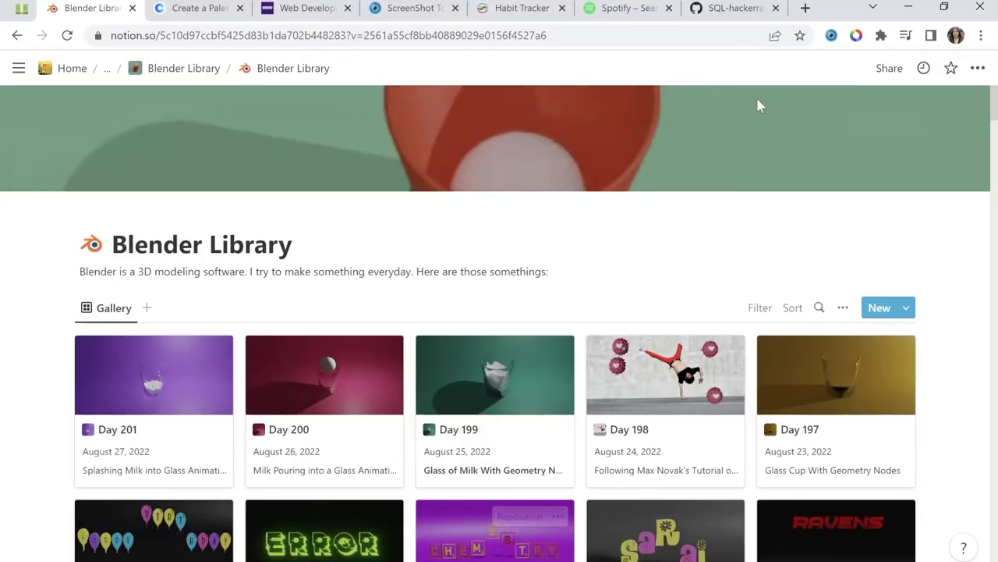
Open the Day 201 entry's Splash Sound resource link, then minimize the browser.
scroll(234, 296, down, 2)
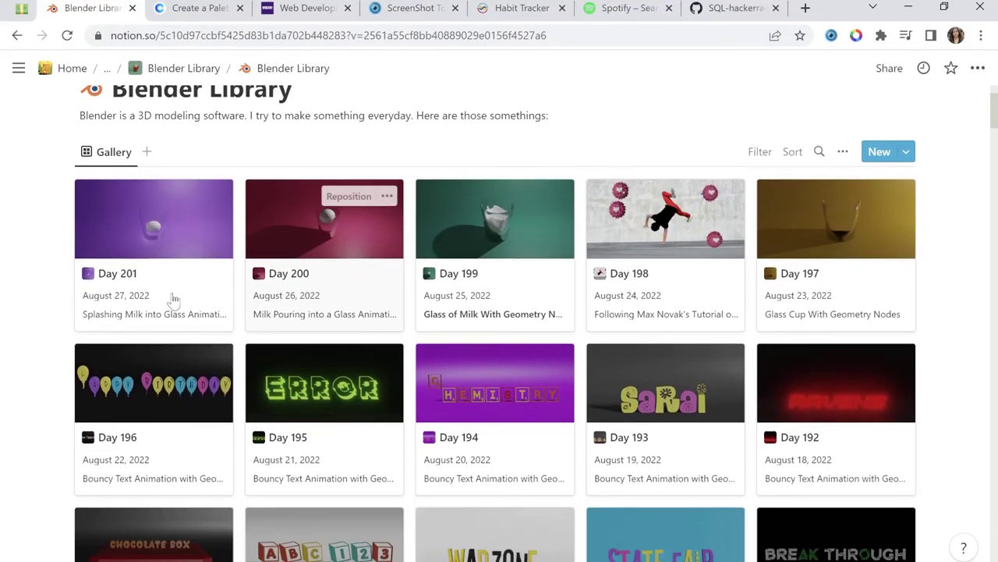
click(169, 244)
scroll(299, 249, down, 10)
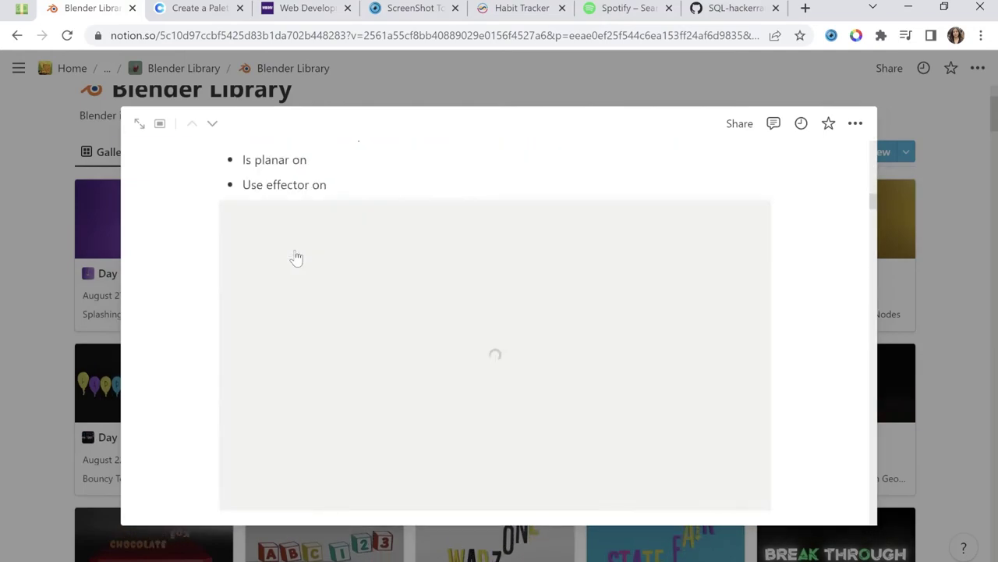
scroll(297, 260, down, 15)
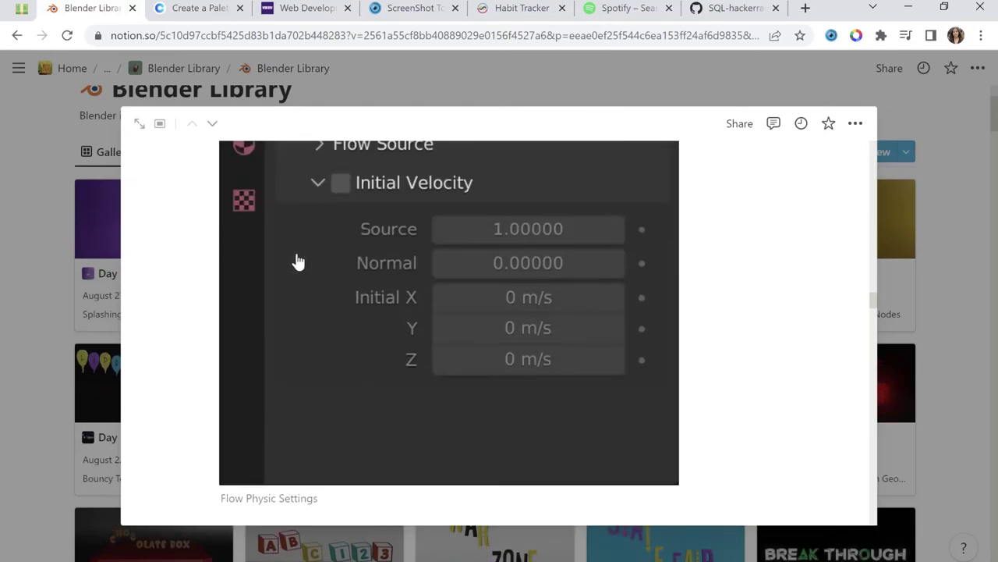
scroll(297, 262, up, 20)
scroll(358, 241, down, 4)
click(394, 212)
click(394, 214)
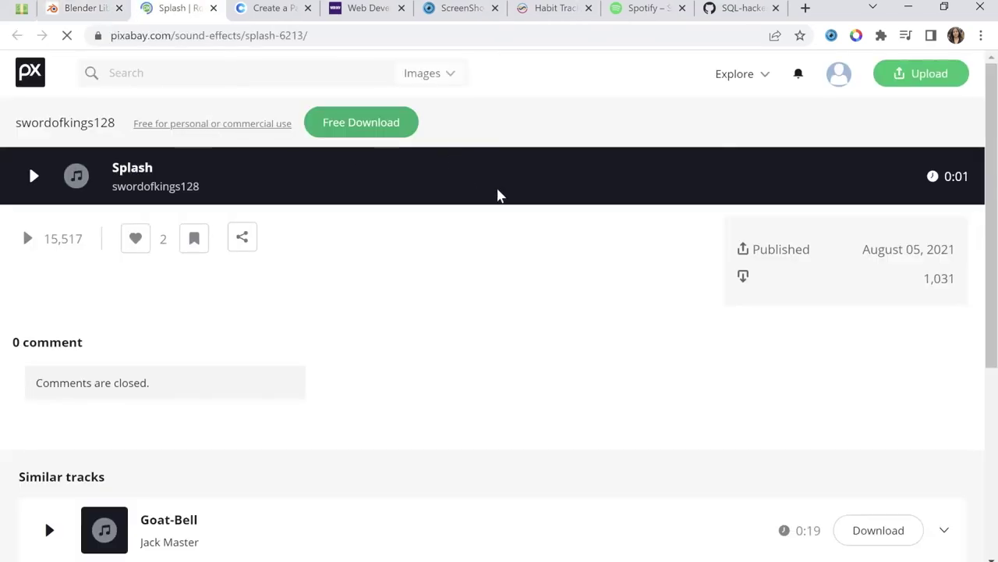
click(908, 8)
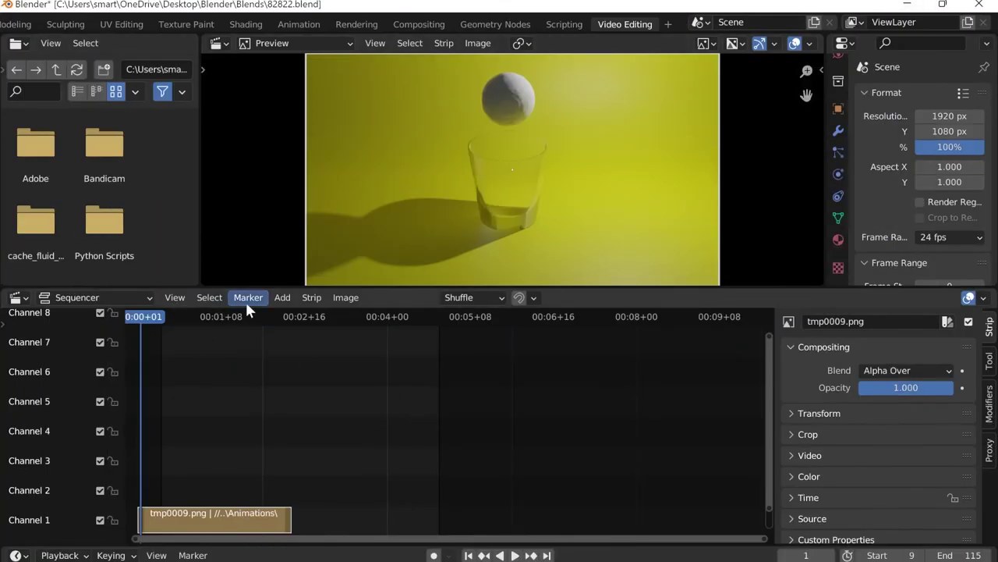
Add splash-6213.mp3 from the Downloads folder as a sound strip in the sequencer.
click(282, 297)
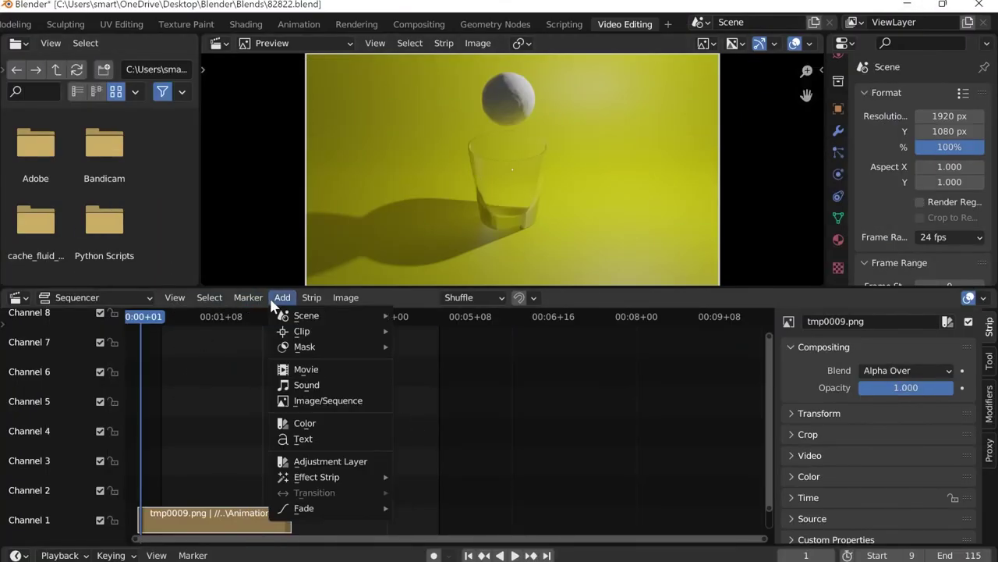
click(308, 385)
click(168, 205)
click(169, 218)
double_click(331, 178)
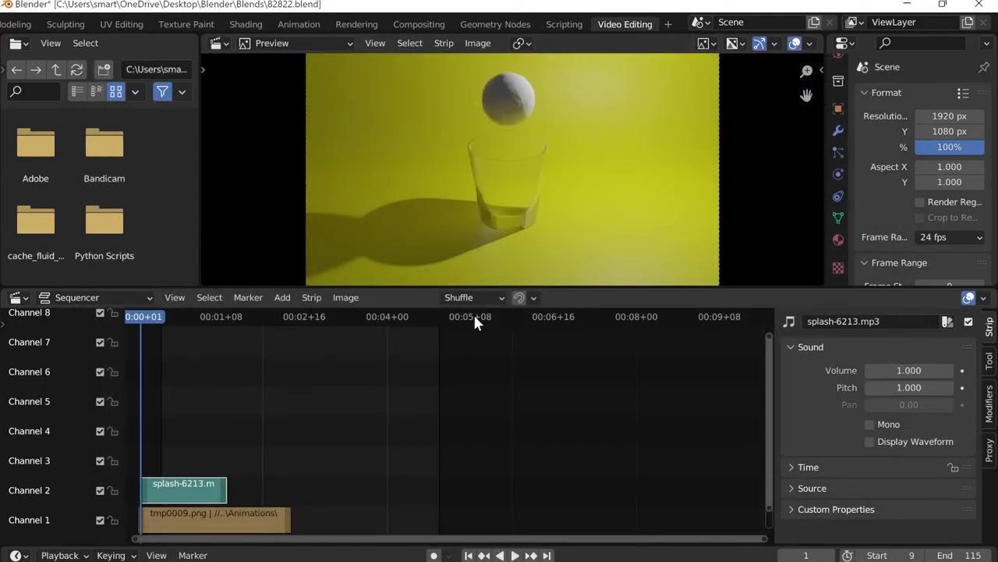
Play the sequence with the splash sound, rewind to the start, and play it again.
click(515, 555)
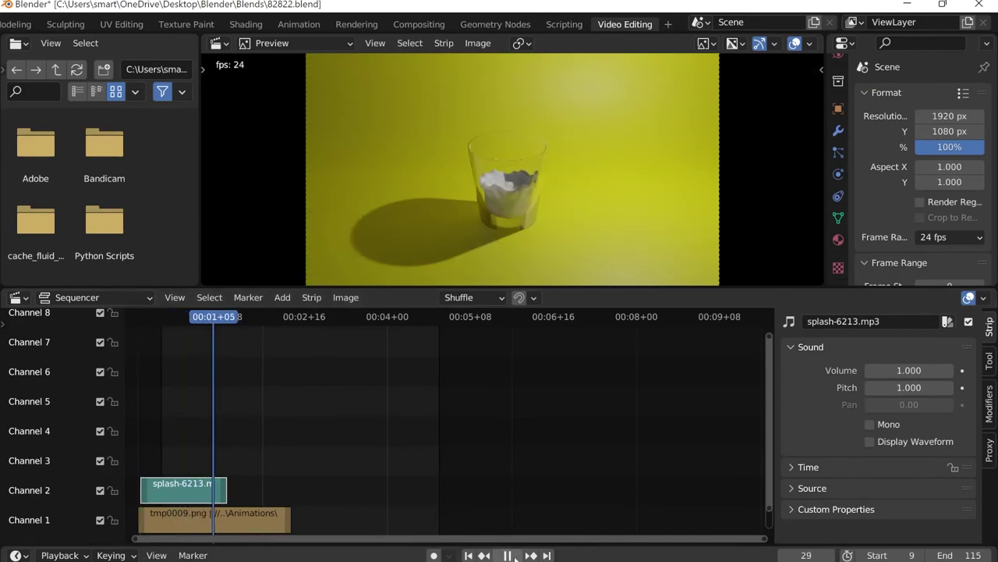
click(514, 555)
drag(262, 320, 130, 326)
click(498, 555)
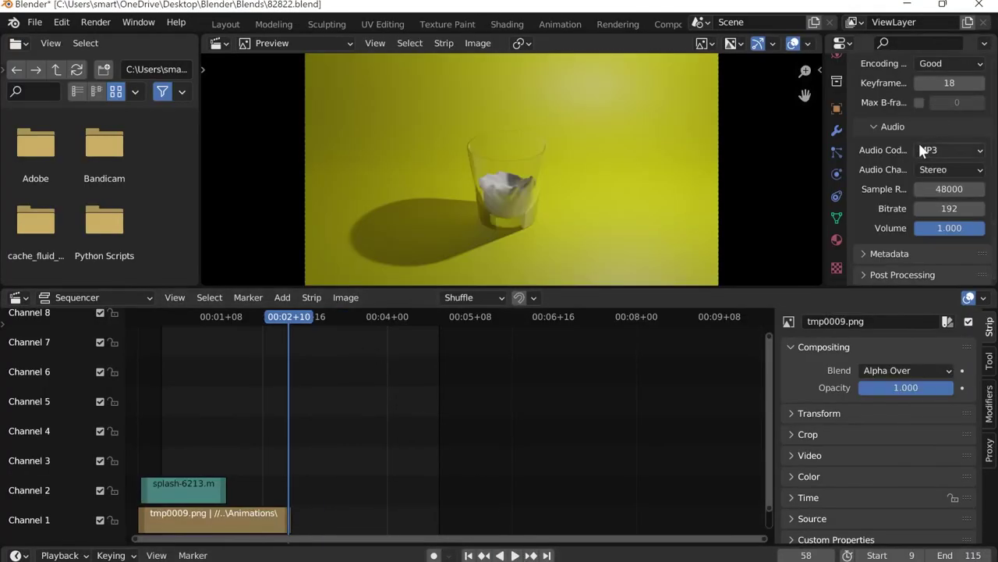
scroll(913, 179, up, 12)
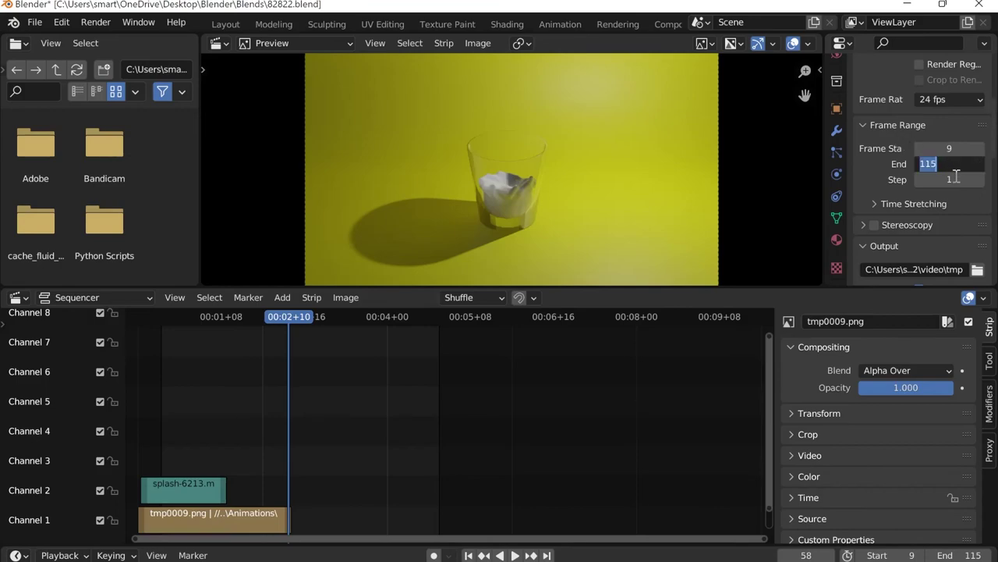
Confirm 58 as the frame range end and save the project file.
key(Return)
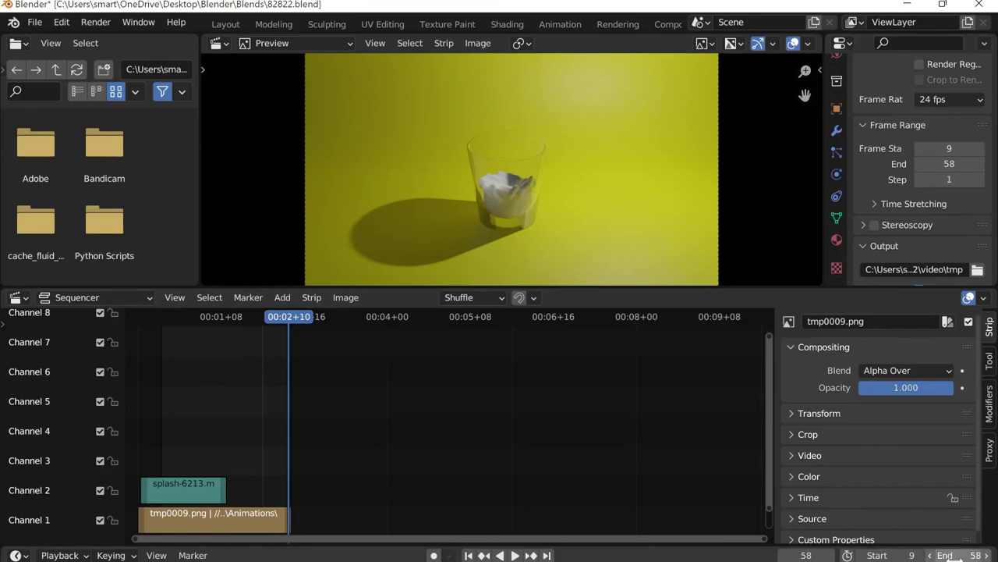
key(ctrl+s)
click(95, 22)
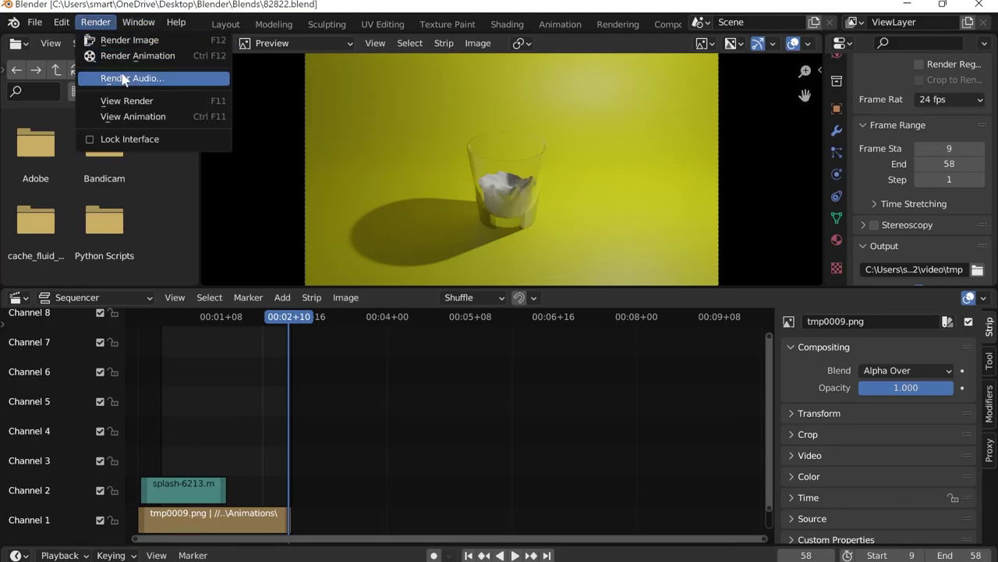